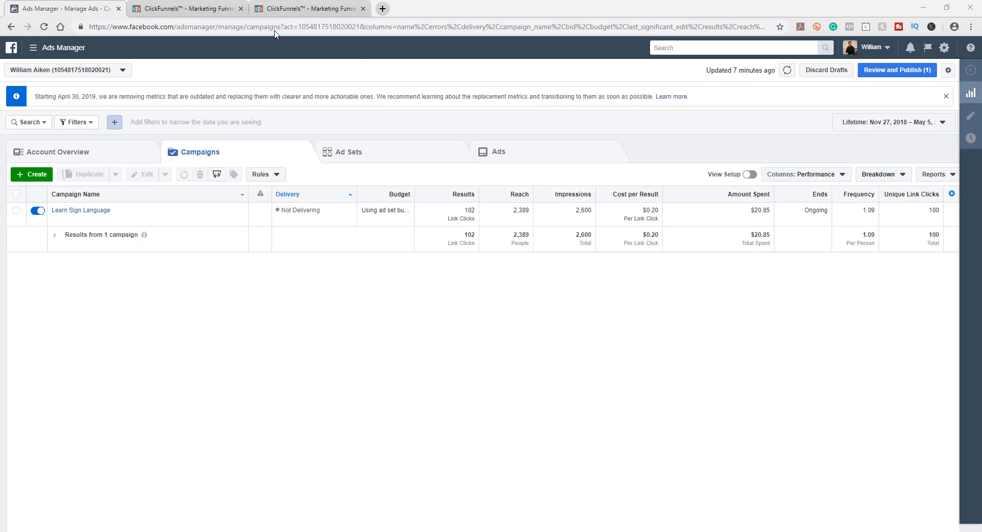
- Switch to ClickFunnels, preview the Gym Discount Funnel's landing page, and dismiss its voucher form
left_click(169, 5)
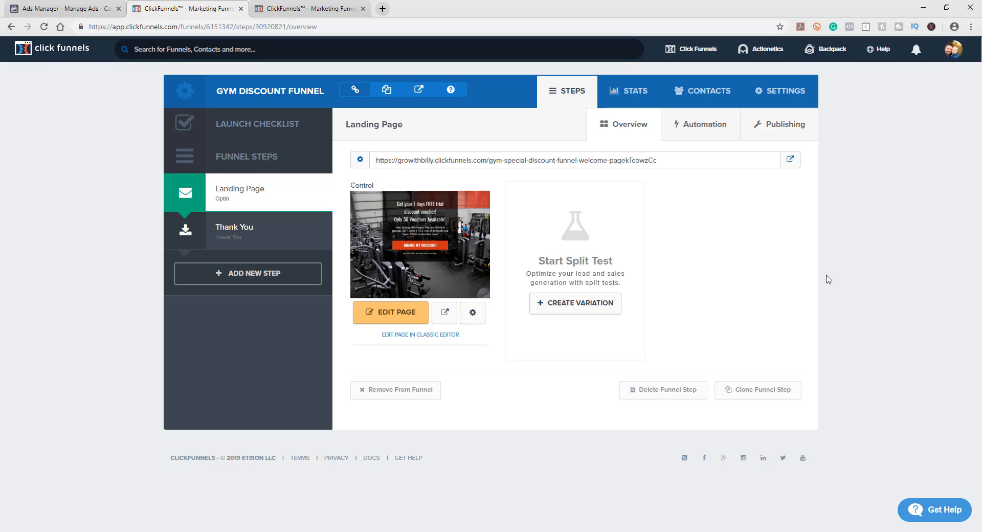
left_click(790, 160)
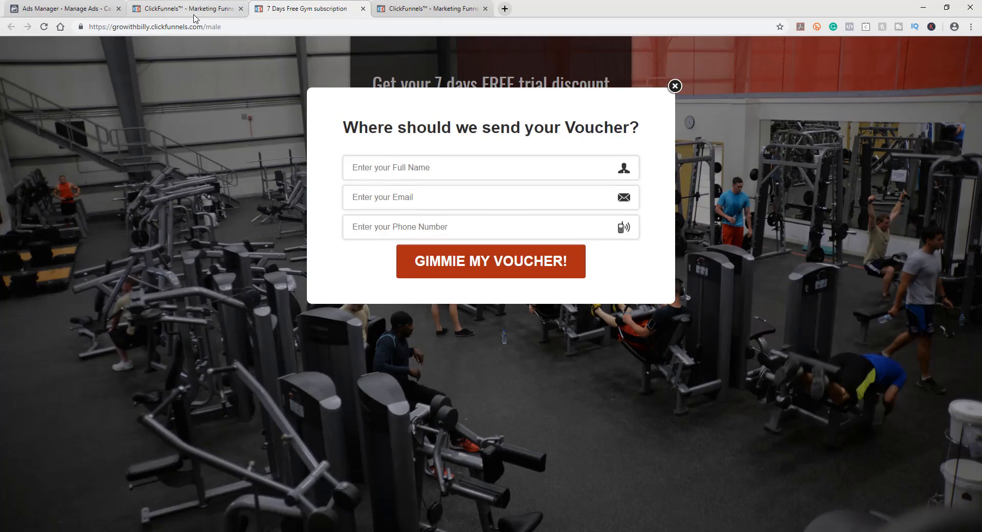
left_click(190, 8)
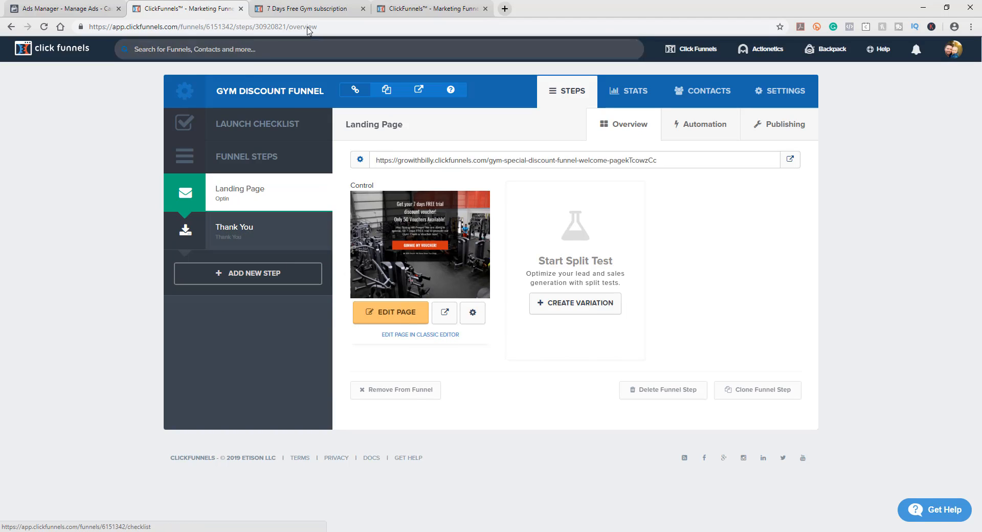
left_click(316, 9)
left_click(675, 85)
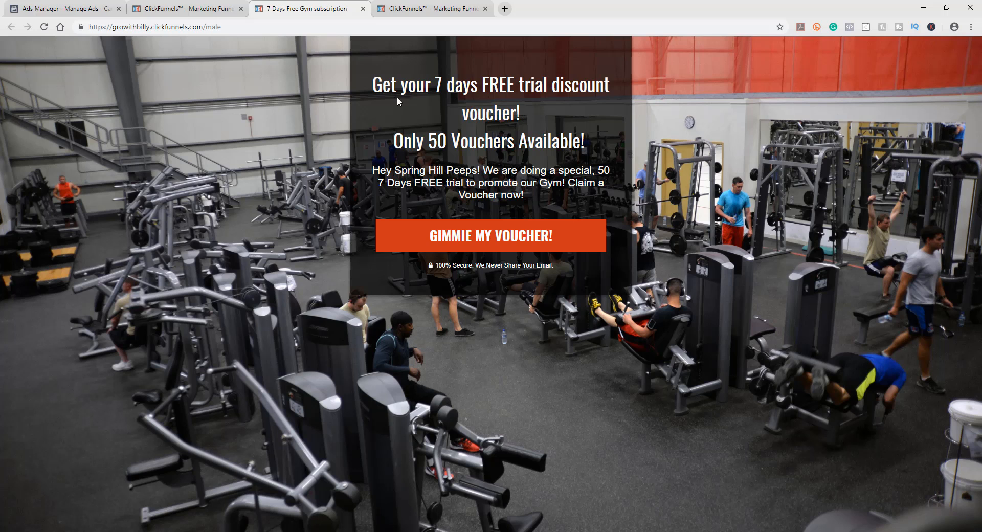
- Look at the campaign list in Ads Manager, and open the voucher form on the gym landing page
left_click(86, 9)
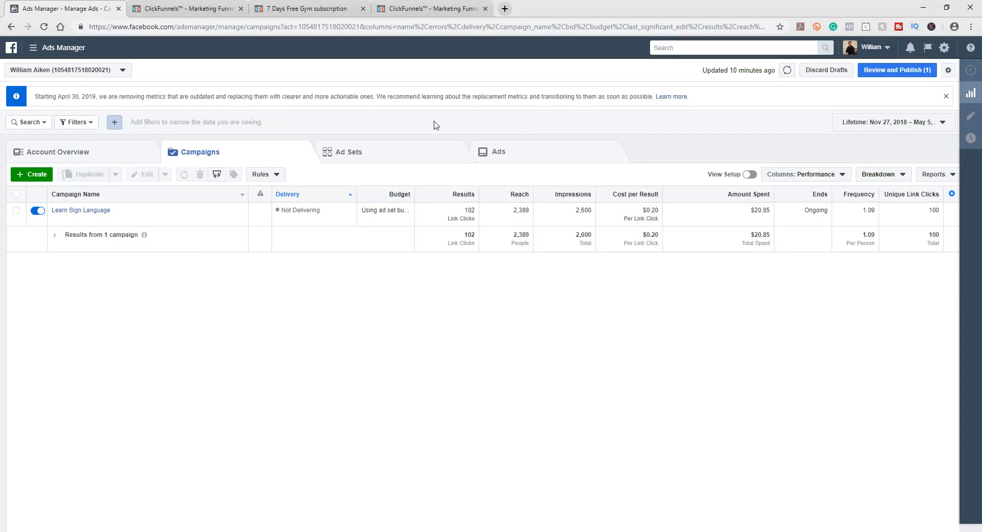
left_click(324, 9)
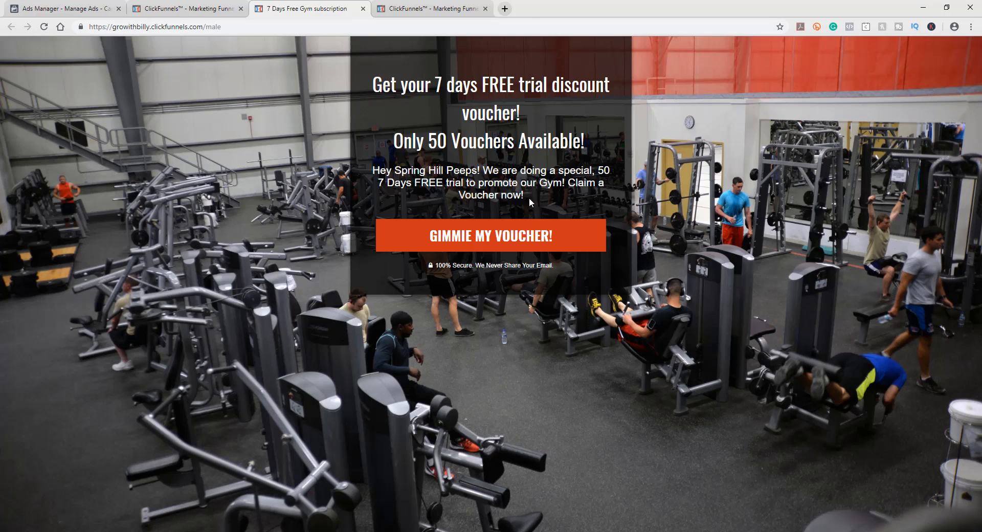
left_click(490, 245)
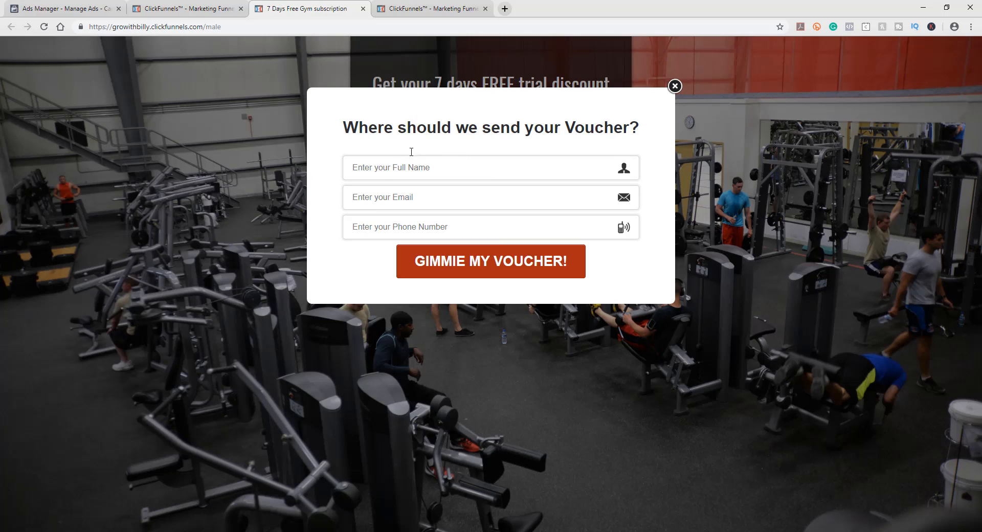
- Preview the Gym Discount Funnel's Thank You page in ClickFunnels and close the preview
left_click(195, 12)
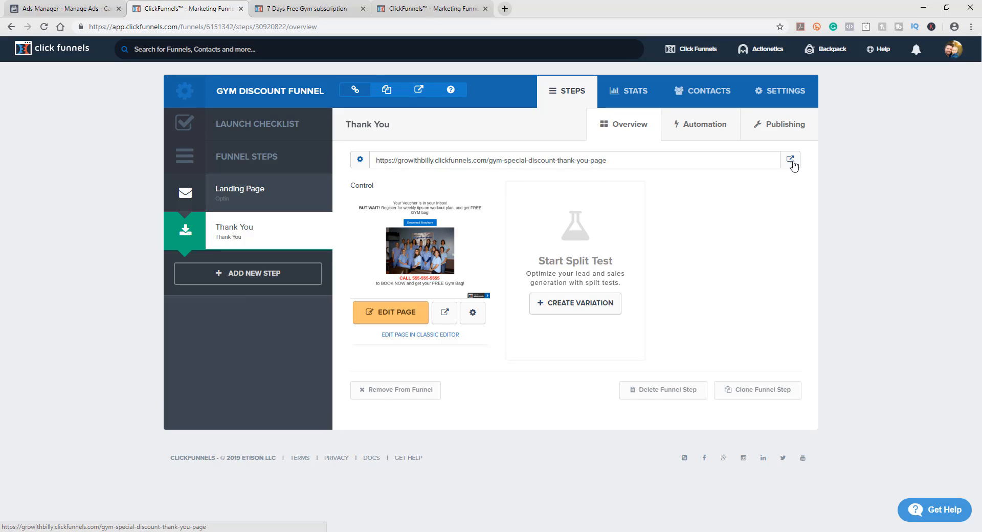
left_click(791, 162)
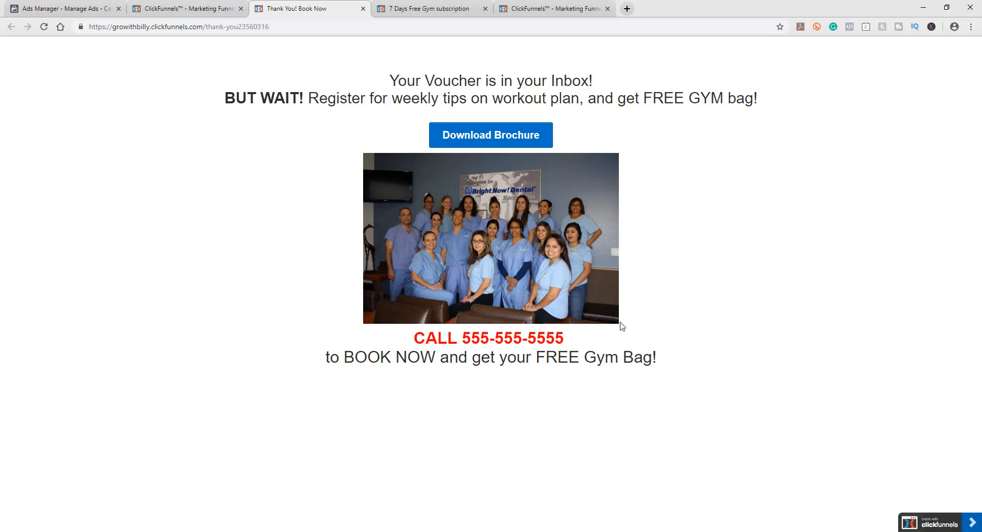
left_click(363, 9)
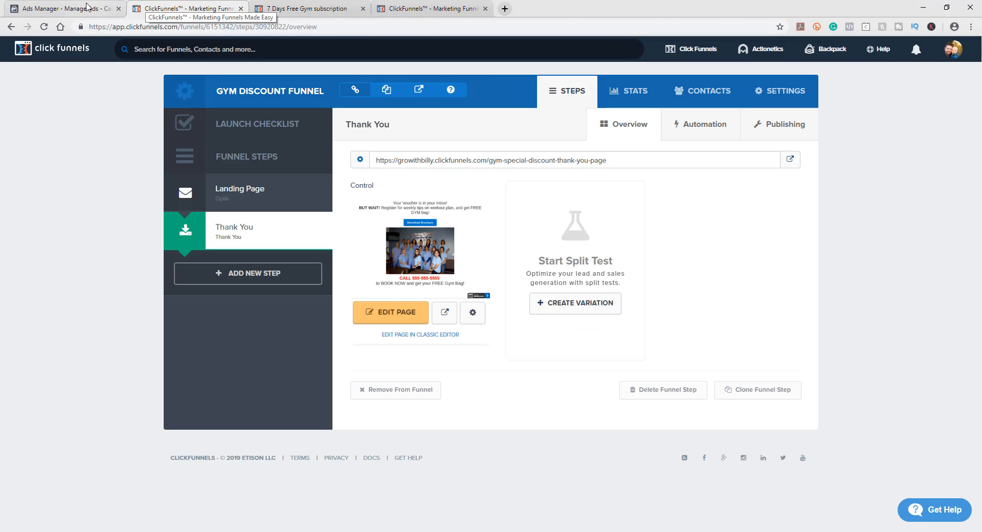
- Switch to Ads Manager and start a new campaign with the Traffic objective
left_click(64, 9)
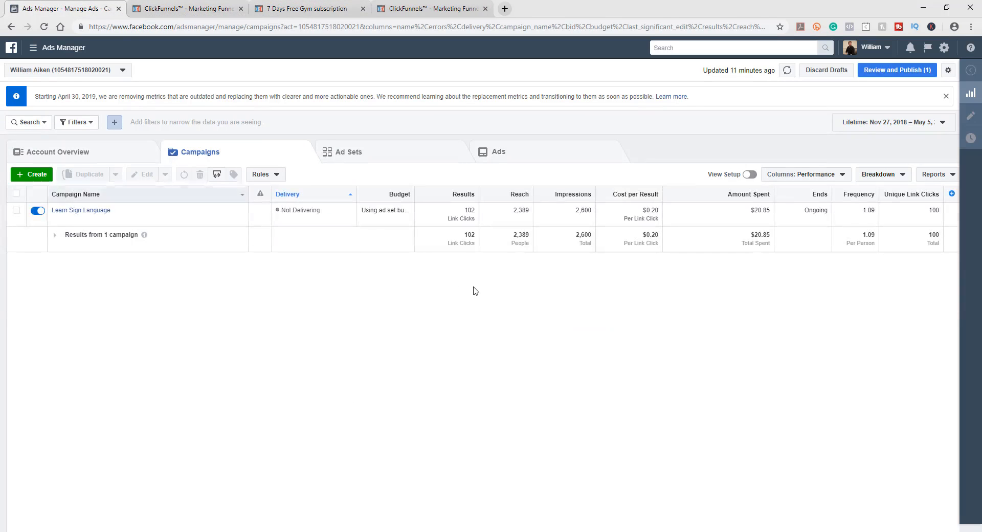
left_click(28, 174)
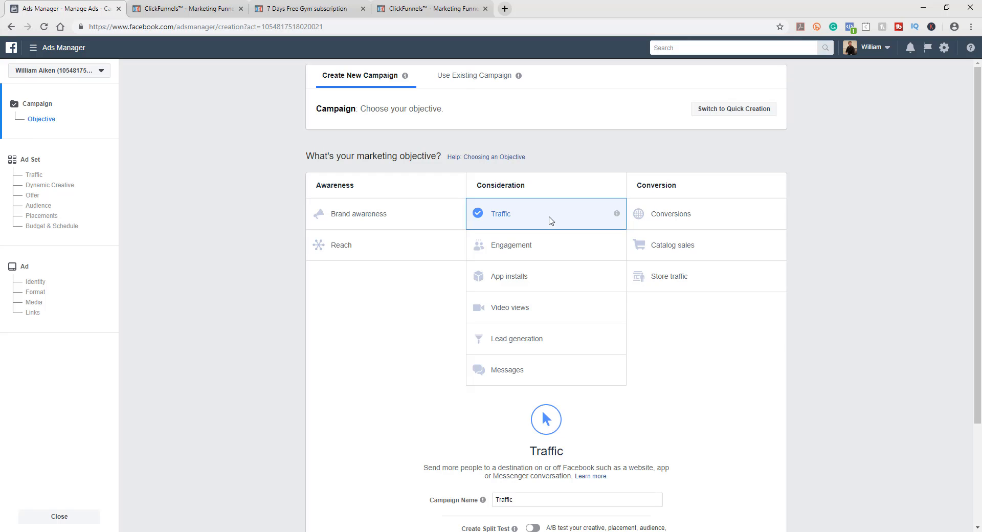
- Review the gym landing page and its voucher form alongside the campaign objectives, and close the page preview
left_click(270, 9)
left_click(676, 87)
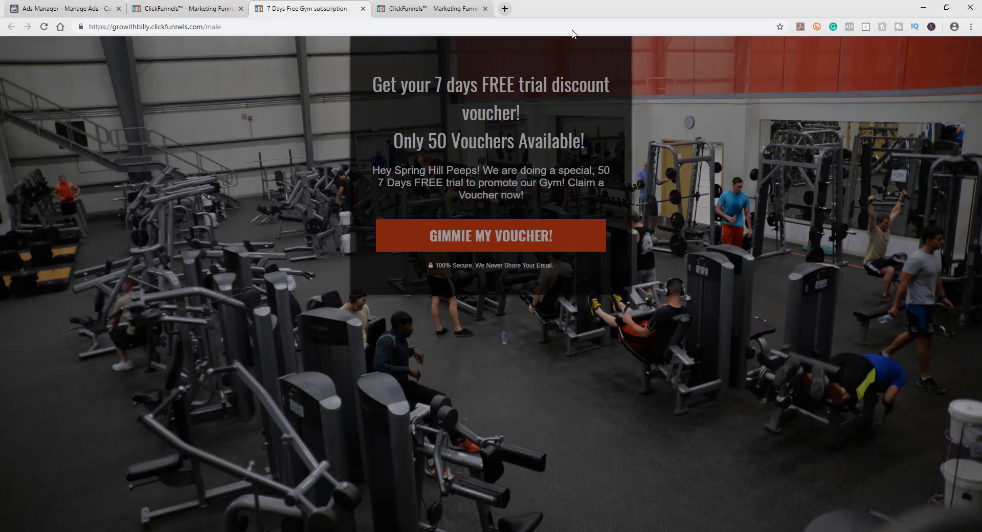
left_click(86, 10)
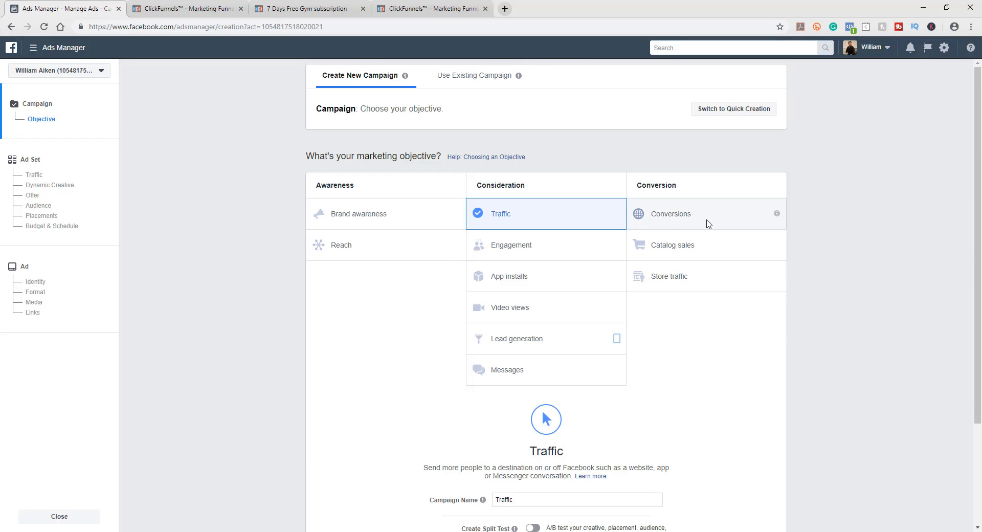
left_click(336, 10)
left_click(478, 235)
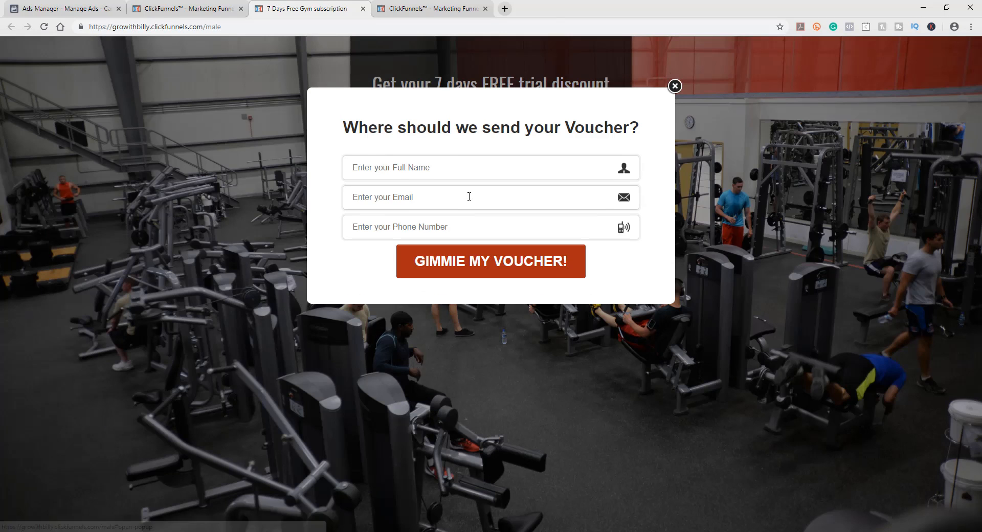
left_click(363, 10)
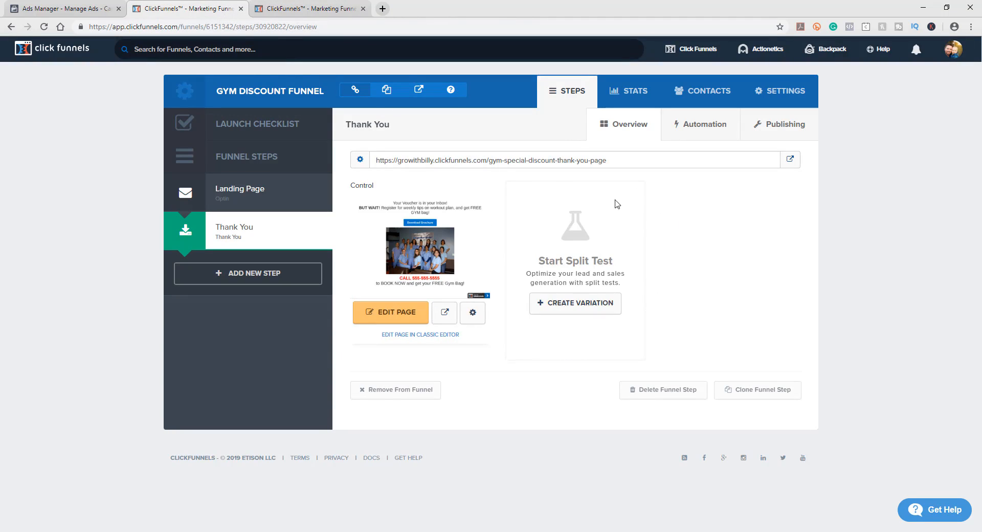
- Switch to Ads Manager, name the Traffic campaign "Gym Demo Ad" and continue to the ad set settings
left_click(66, 9)
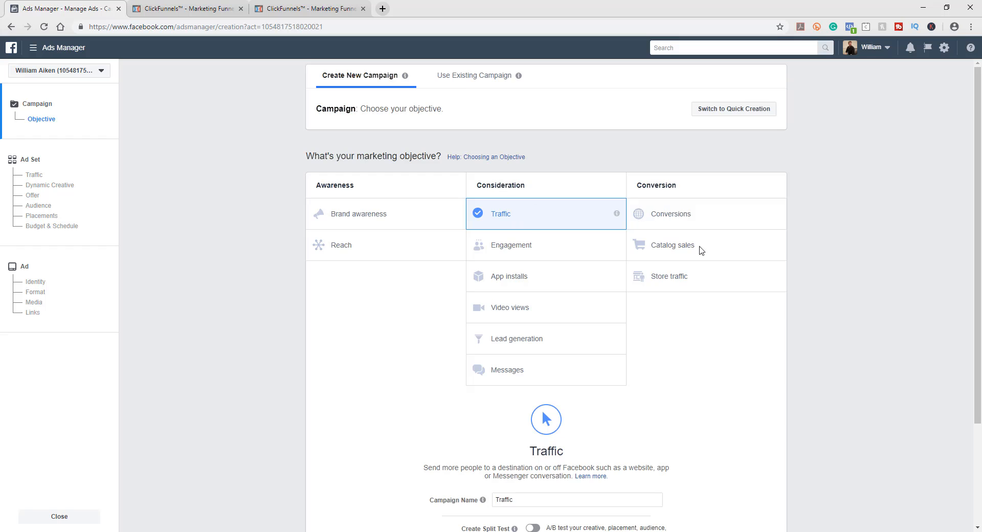
scroll(671, 219, "down", 2)
scroll(509, 219, "up", 1)
scroll(590, 299, "down", 1)
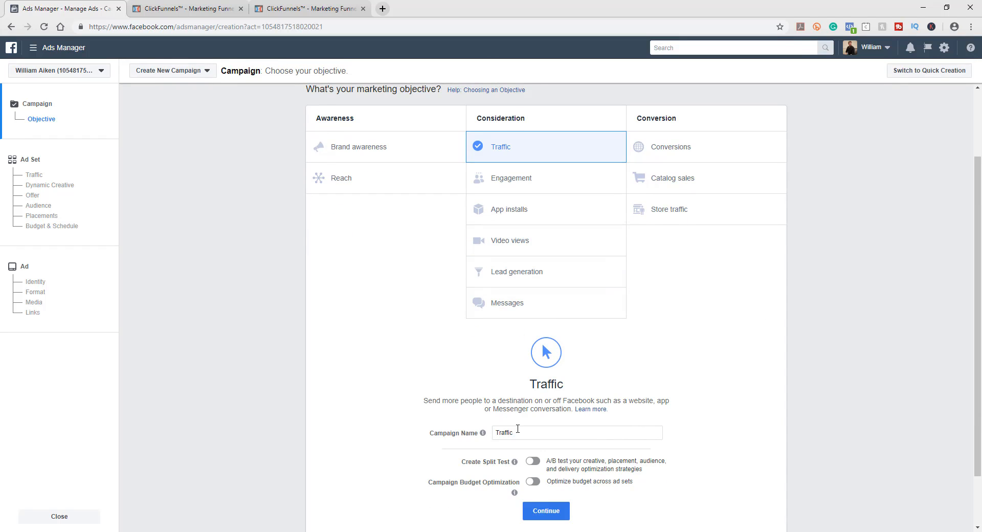
double_click(517, 432)
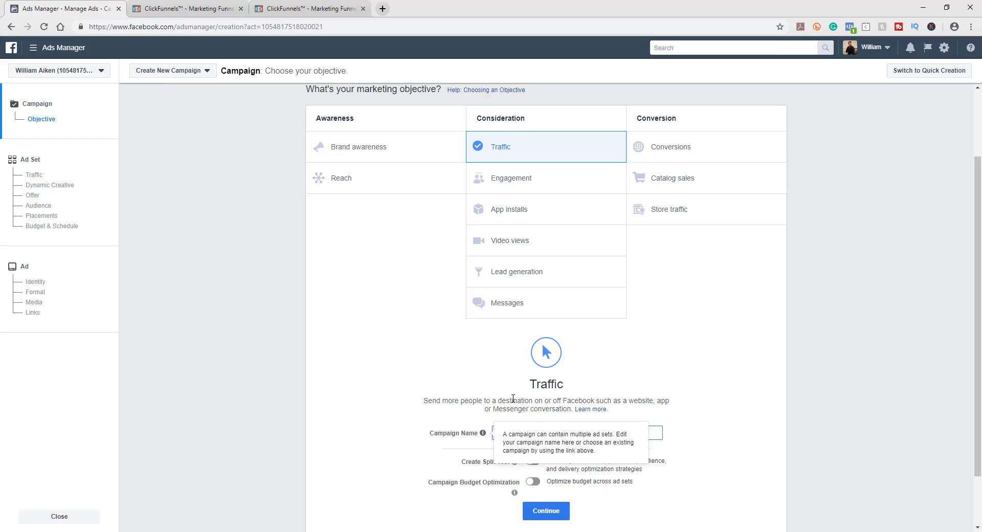
double_click(521, 434)
type("G")
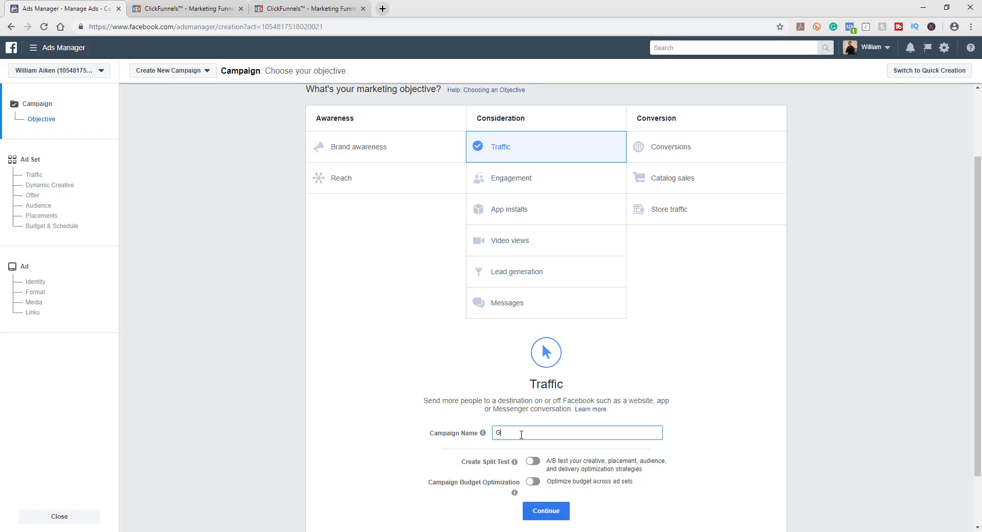
type("ym Demo Ad")
scroll(649, 418, "down", 2)
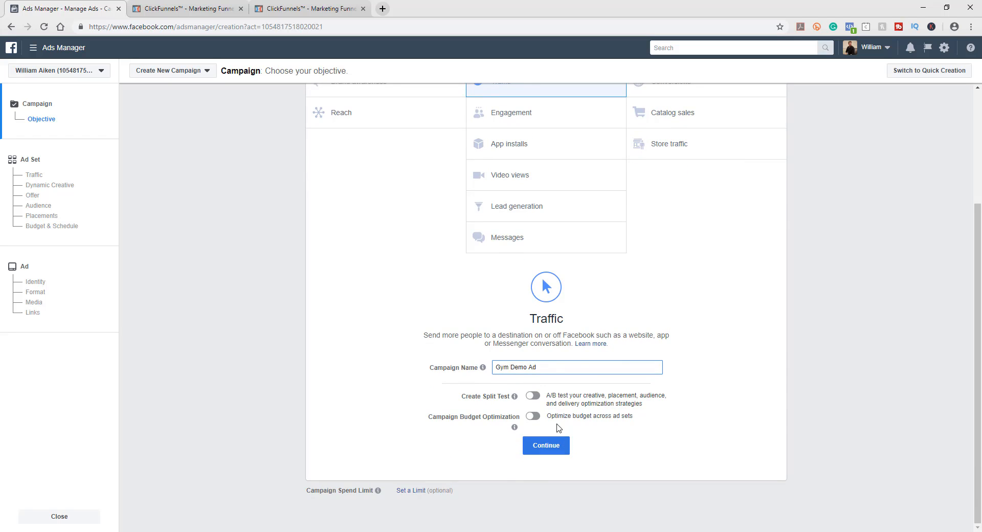
left_click(555, 455)
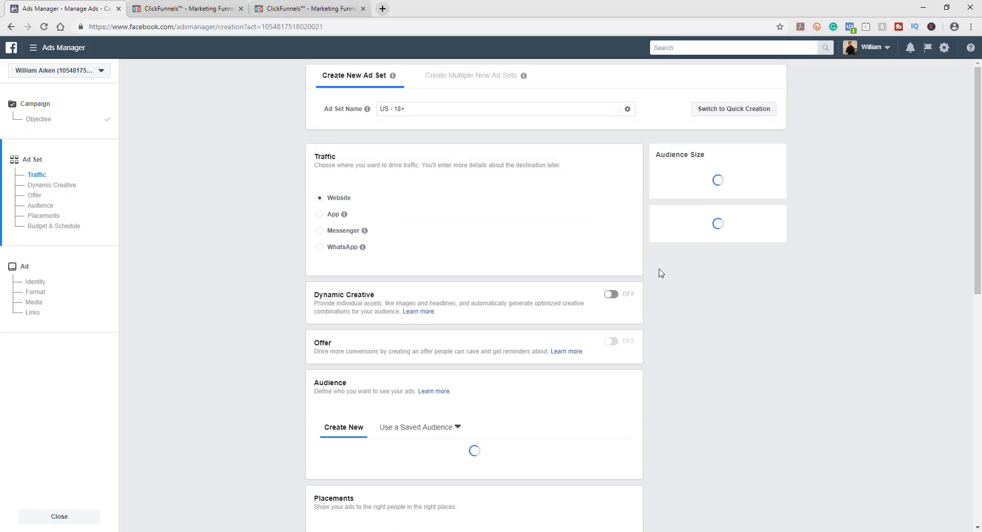
- Name the ad set "Gym Demo, Nashville, Women, 21-45"
left_click(418, 110)
left_click_drag(409, 109, 379, 108)
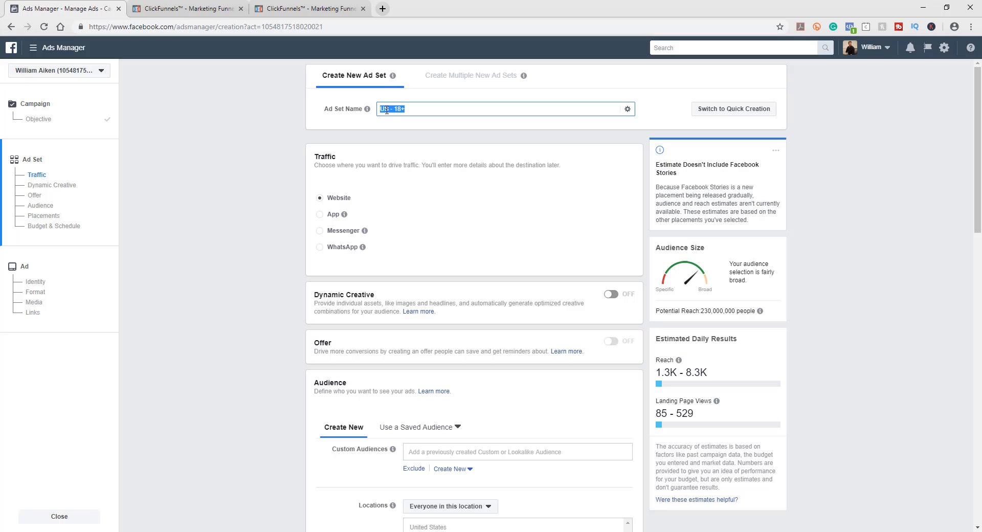
left_click(409, 109)
left_click_drag(406, 109, 379, 108)
type("Gym Demo, Women, 21-45")
left_click(415, 109)
type("Nashville,")
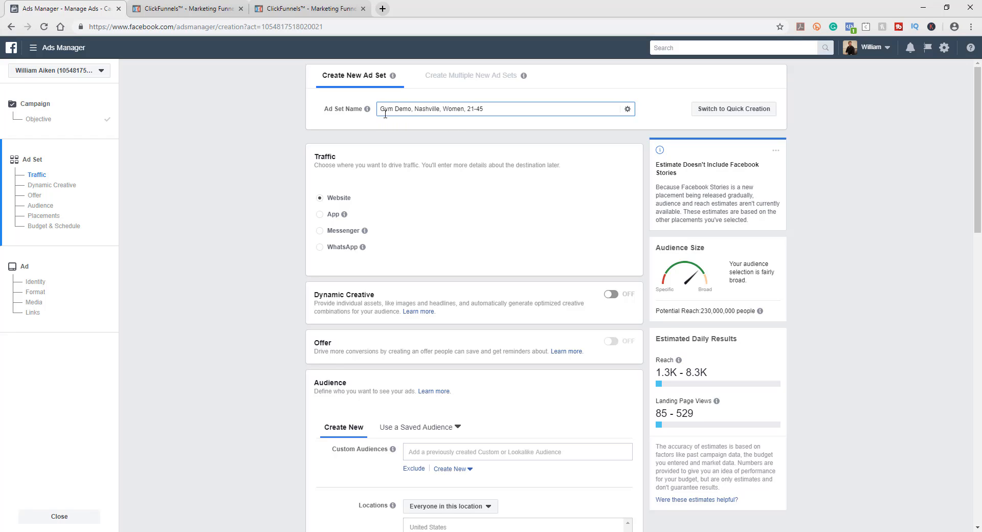
left_click_drag(381, 109, 437, 109)
left_click(414, 109)
left_click(440, 109)
left_click(489, 120)
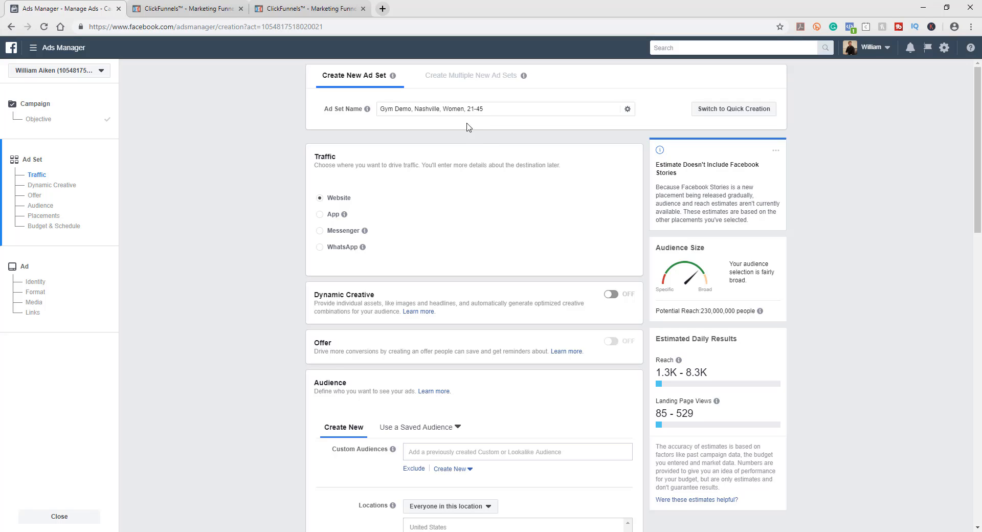
- Replace "Women" with "All" in the ad set name
left_click_drag(464, 109, 445, 110)
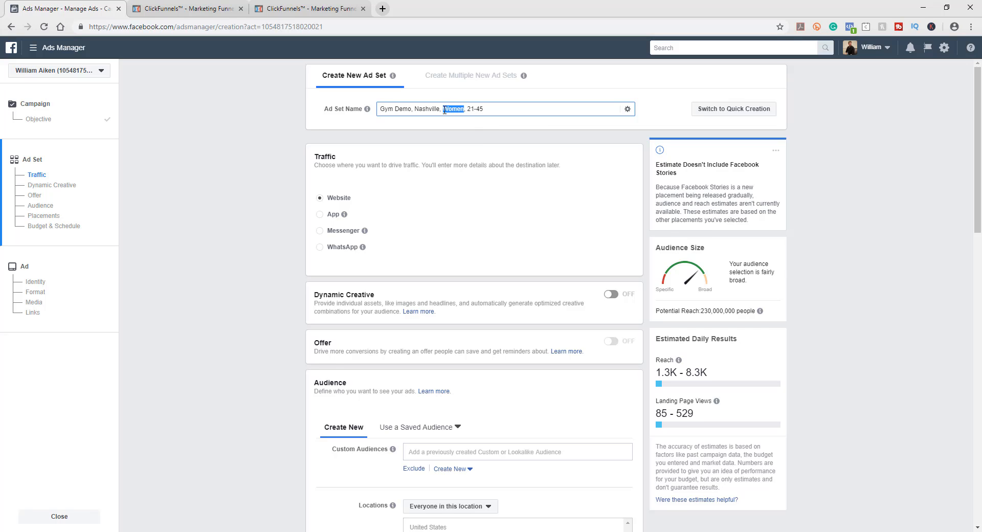
type("All")
left_click(536, 140)
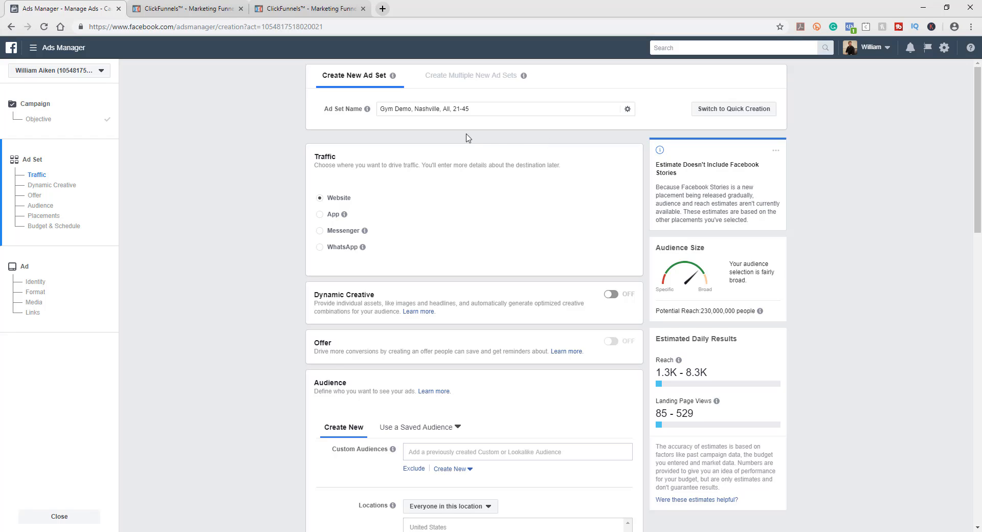
- Set the gender part of the ad set name back to "Women"
left_click(447, 108)
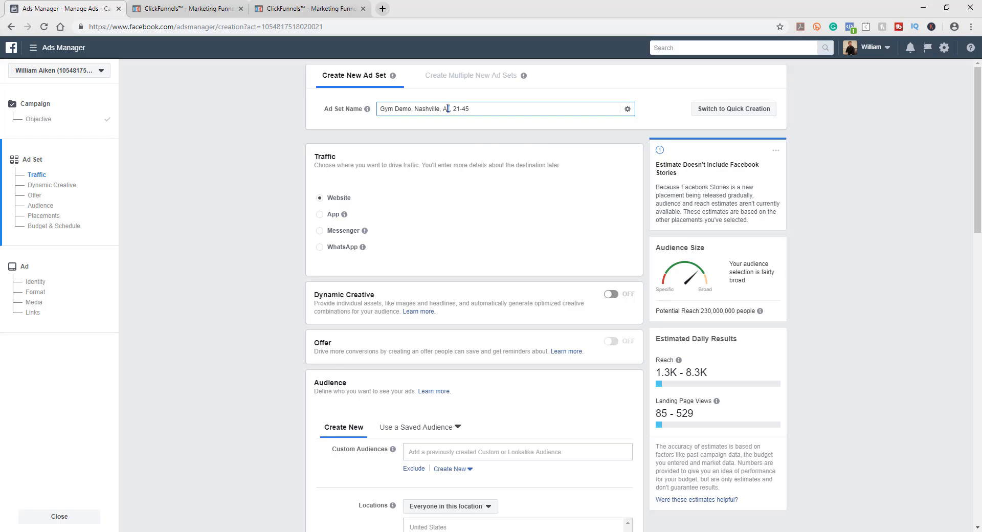
left_click_drag(445, 108, 445, 108)
type("Women")
- Choose Website as the traffic destination and set the audience location to Nashville, Tennessee
left_click(357, 197)
scroll(472, 239, "down", 2)
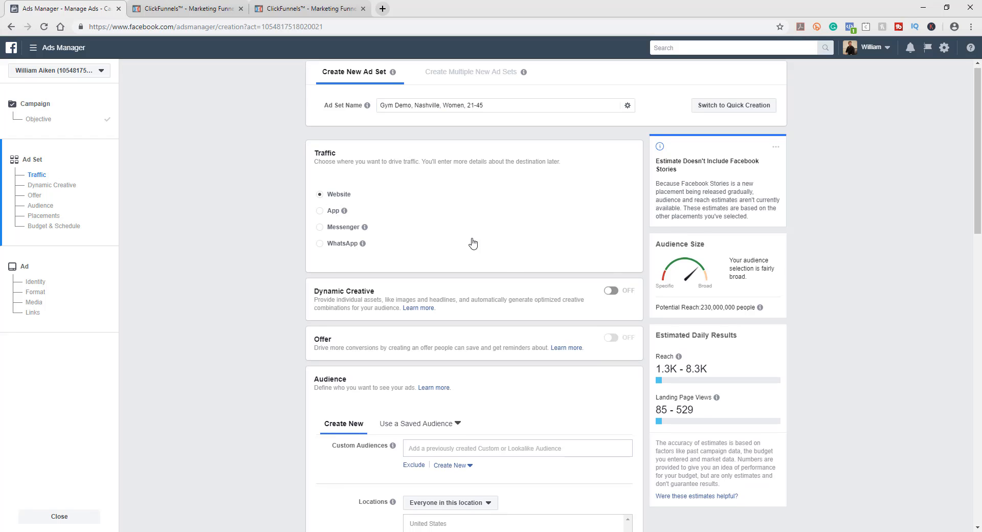
scroll(473, 243, "down", 5)
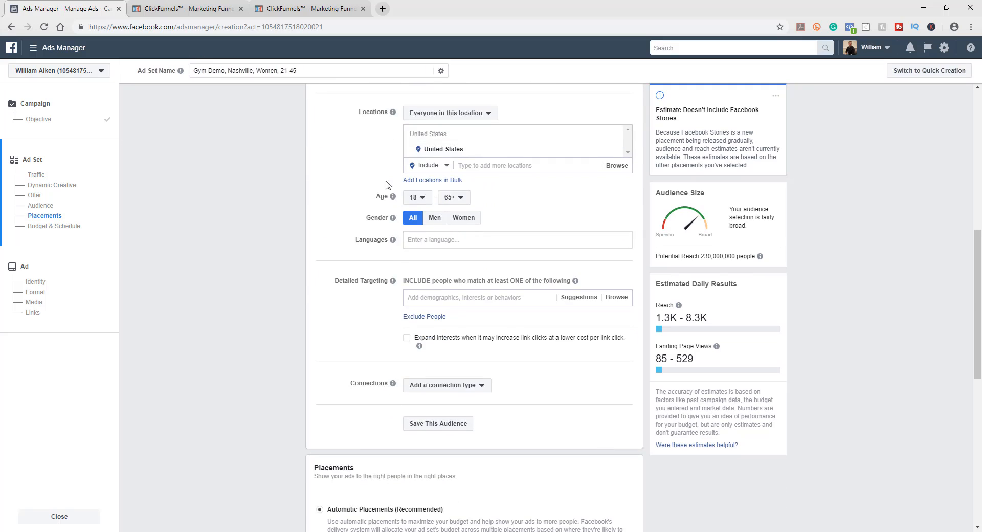
left_click(478, 234)
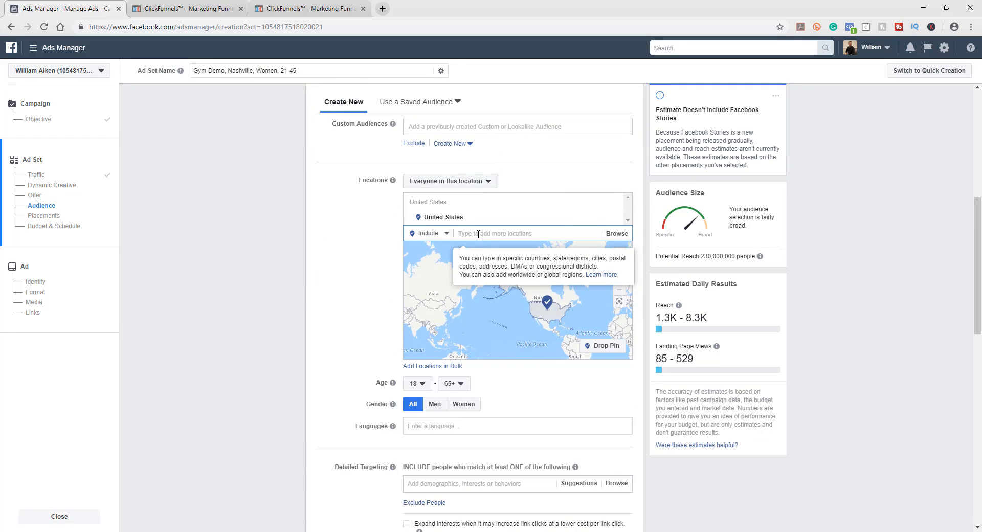
type("Nashville")
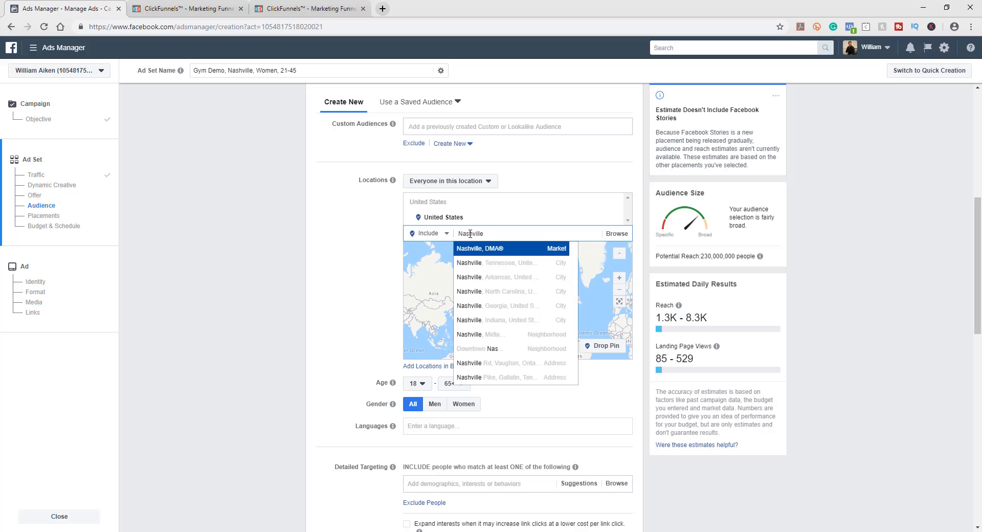
left_click(496, 262)
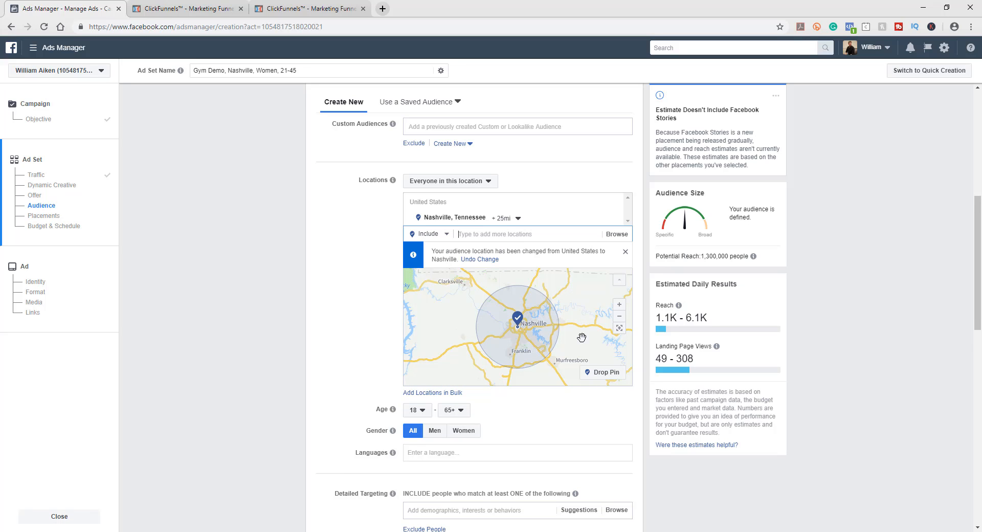
- Remove the surrounding radius from the Nashville, Tennessee location to target only the city itself
left_click_drag(581, 338, 567, 344)
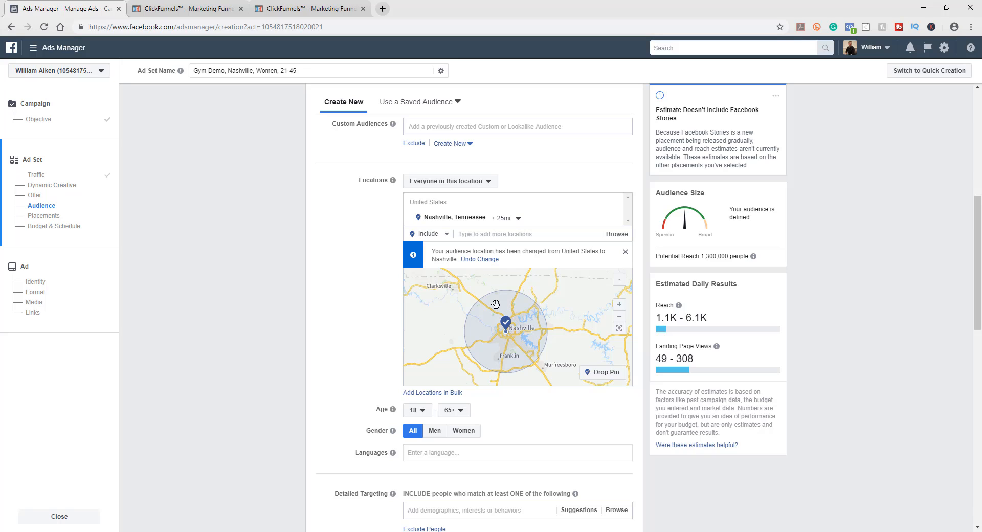
left_click(511, 218)
left_click(516, 235)
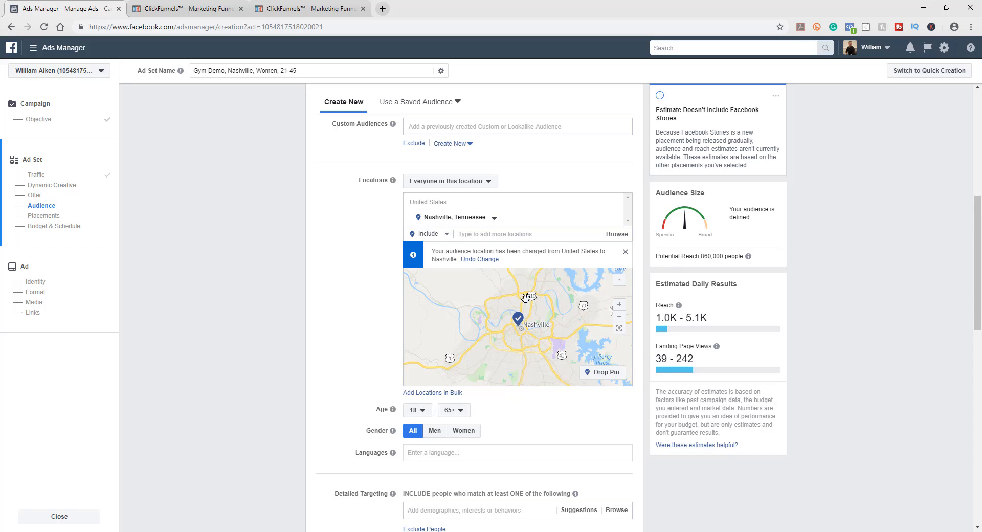
- Restore the surrounding radius for the Nashville, Tennessee location, try 10 miles, and set it to 25 miles
left_click(494, 219)
left_click(516, 251)
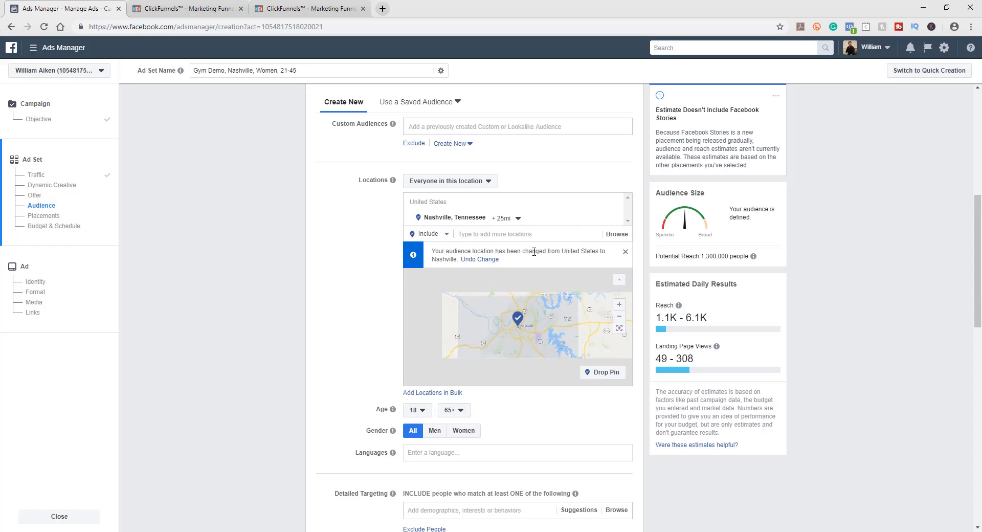
left_click(517, 218)
left_click_drag(525, 279, 504, 279)
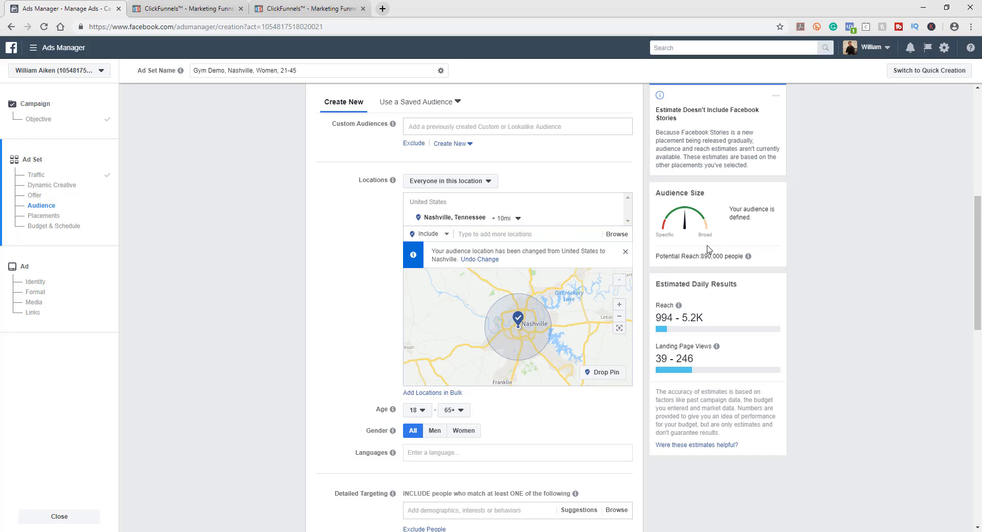
left_click(518, 218)
left_click_drag(510, 277, 528, 280)
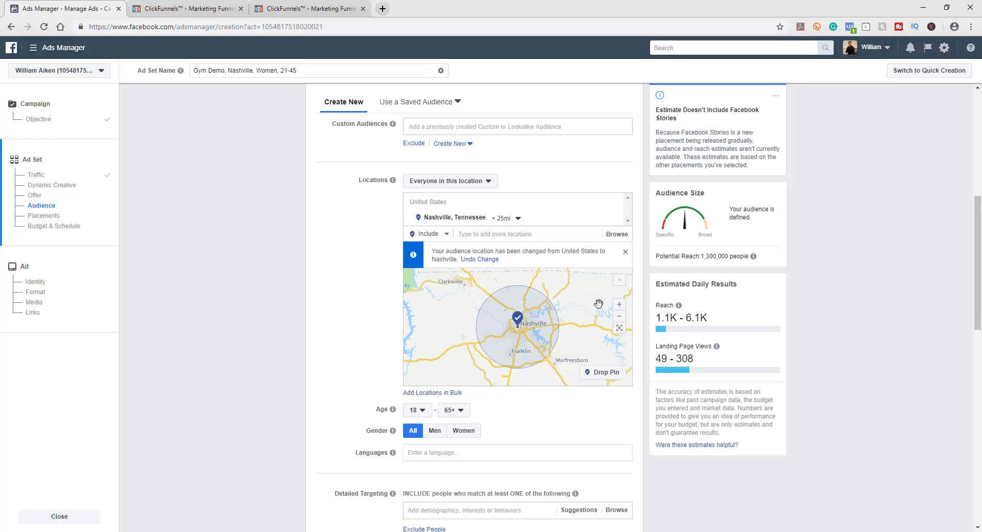
- Set the audience age range to 21-45
scroll(372, 320, "down", 3)
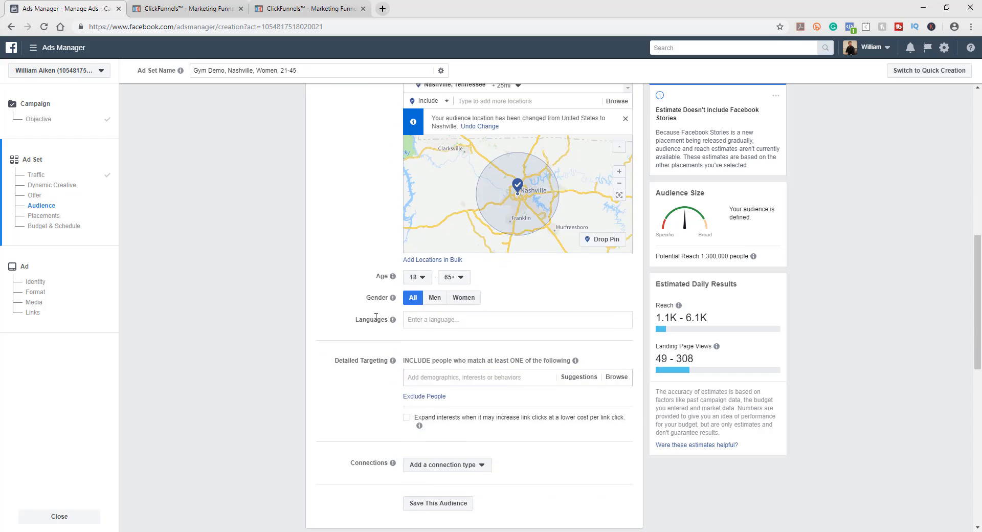
left_click(418, 274)
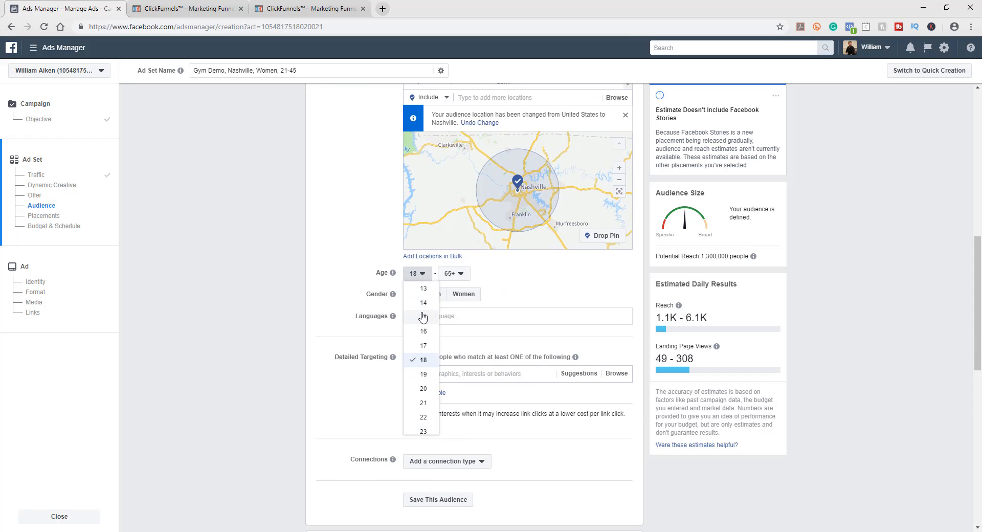
left_click(423, 402)
left_click(452, 274)
scroll(457, 364, "up", 4)
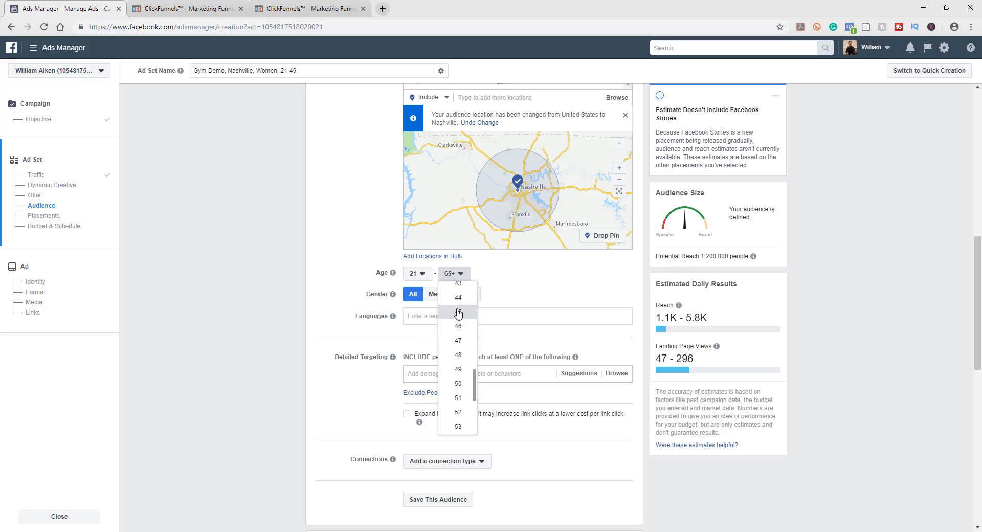
left_click(458, 311)
scroll(350, 221, "up", 4)
scroll(351, 222, "up", 7)
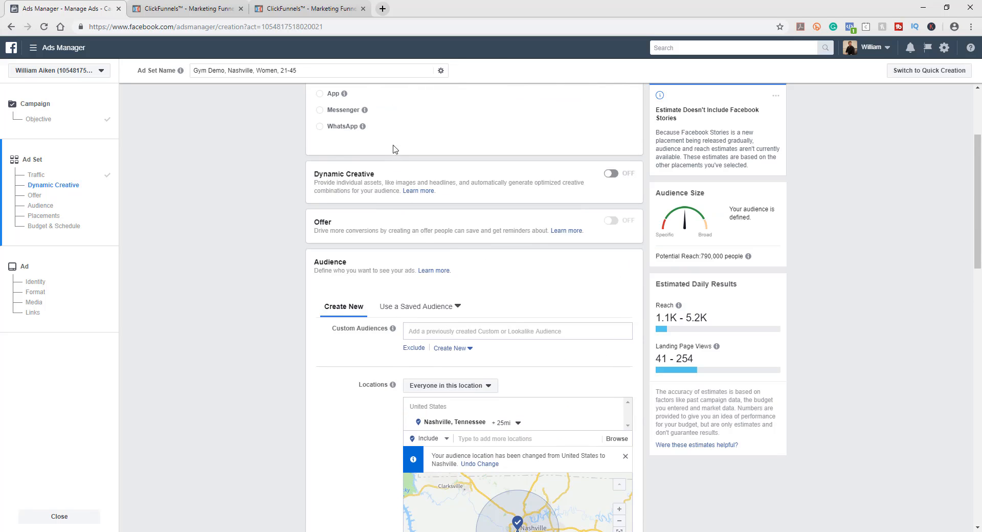
scroll(436, 261, "down", 9)
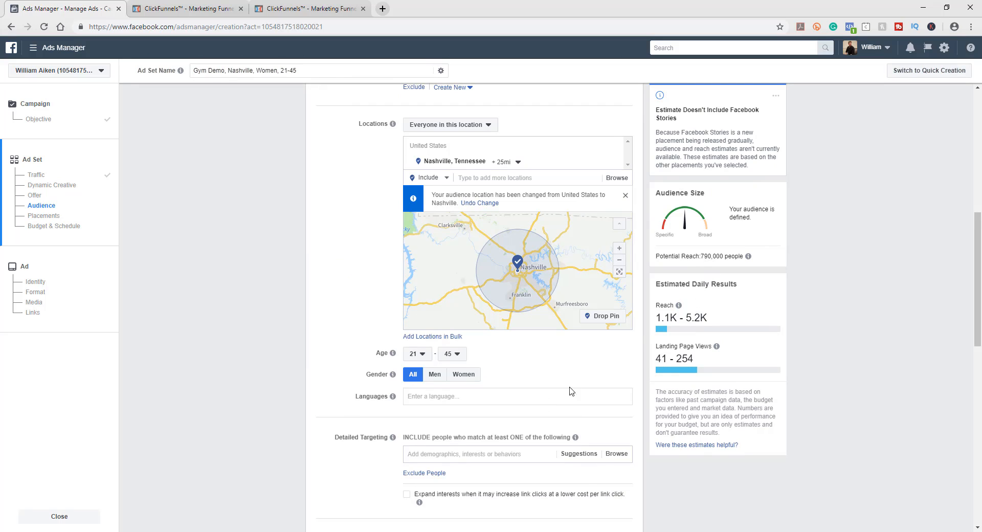
- Raise the maximum audience age to 65+ to compare the potential reach
left_click(456, 356)
scroll(456, 435, "down", 4)
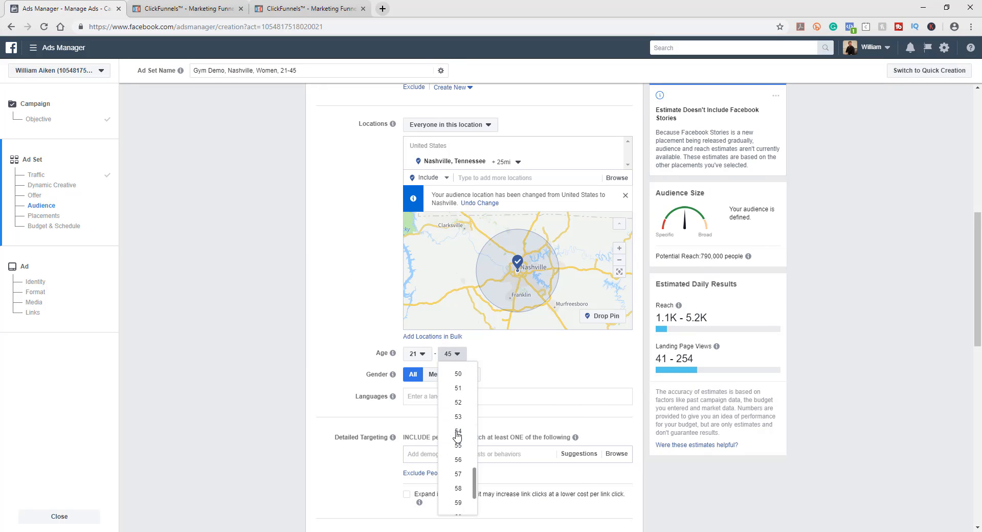
left_click(455, 509)
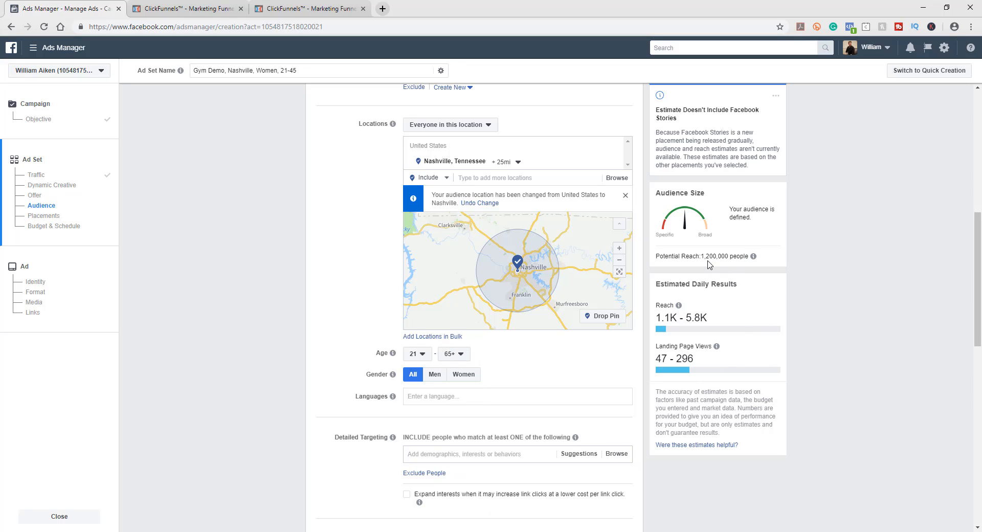
- Set the maximum audience age back to 45 and limit the gender to Women
left_click(454, 355)
scroll(458, 450, "up", 3)
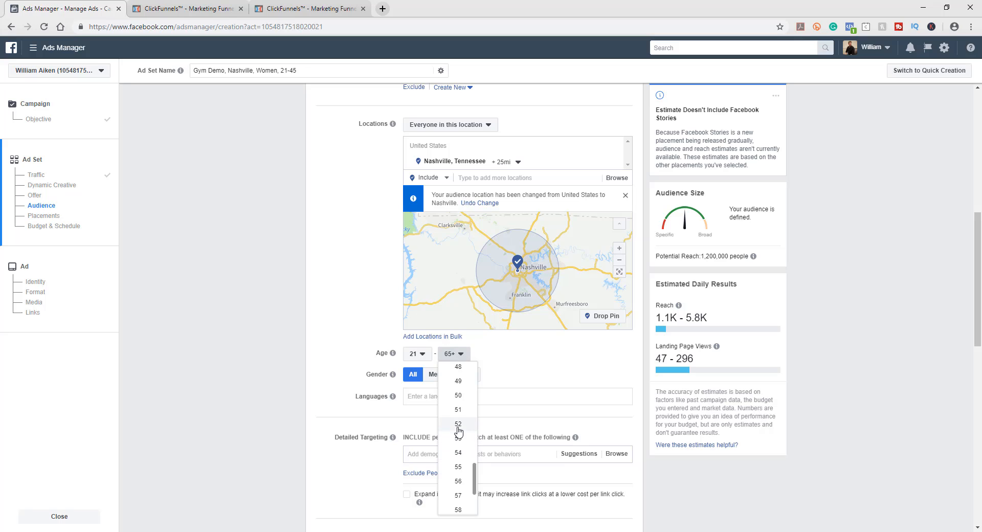
scroll(463, 419, "up", 2)
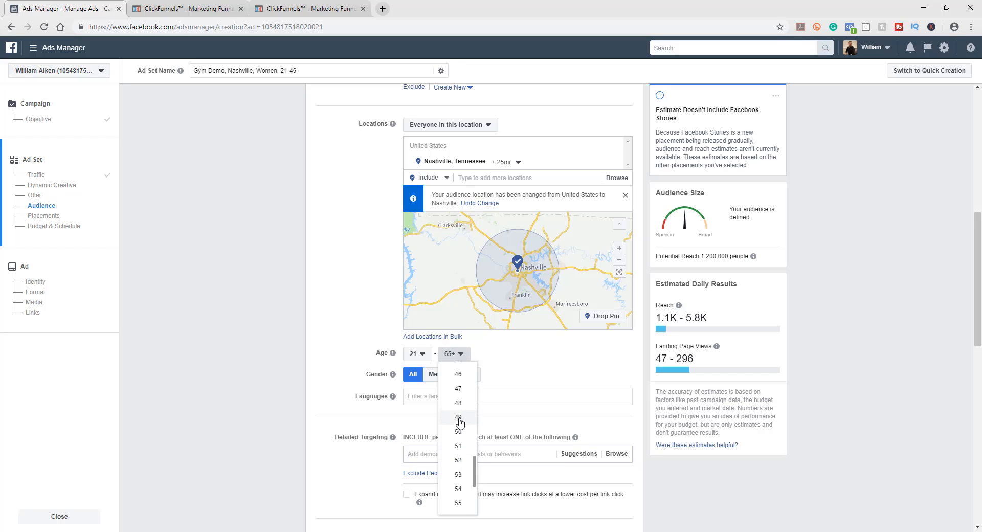
left_click(458, 392)
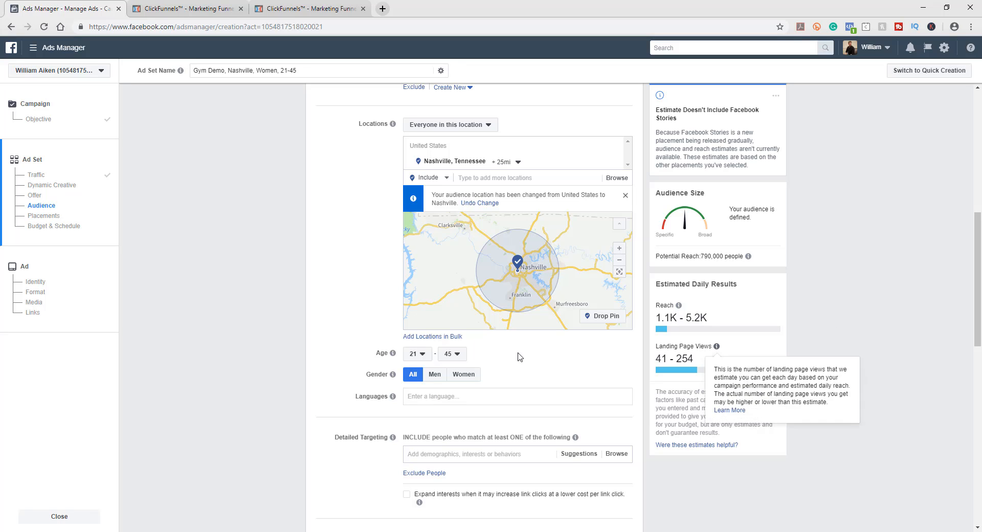
left_click(472, 380)
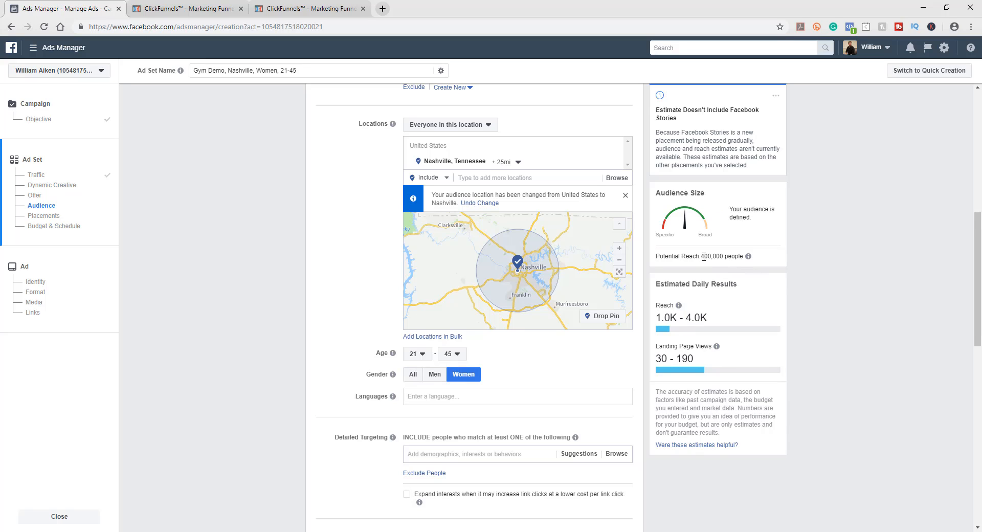
left_click_drag(704, 257, 727, 256)
left_click(727, 256)
- Add English (All) as the audience language
scroll(328, 304, "down", 2)
left_click(436, 294)
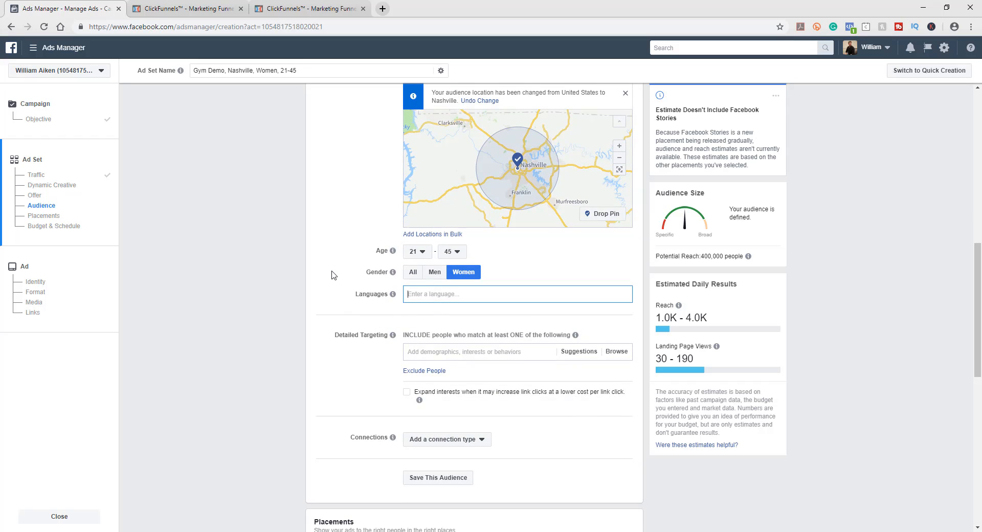
scroll(333, 275, "up", 3)
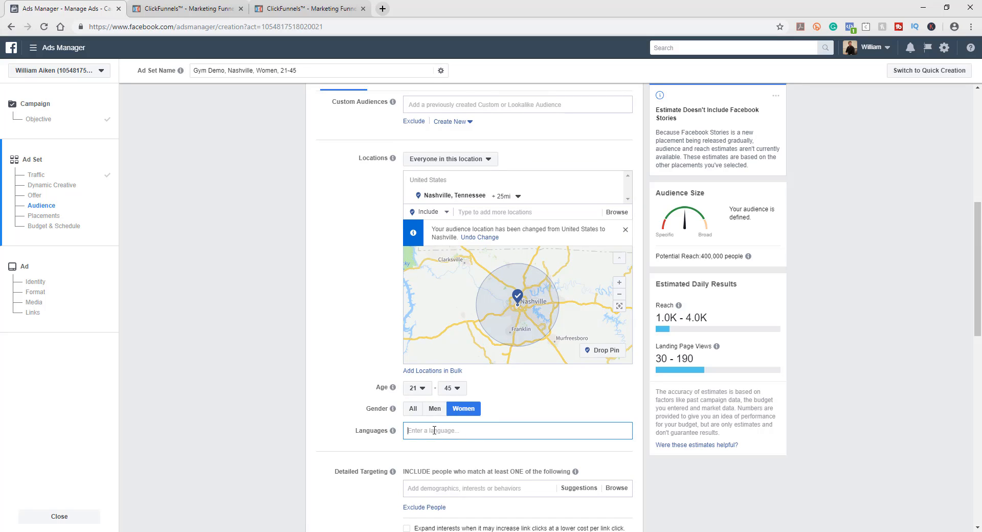
type("eng")
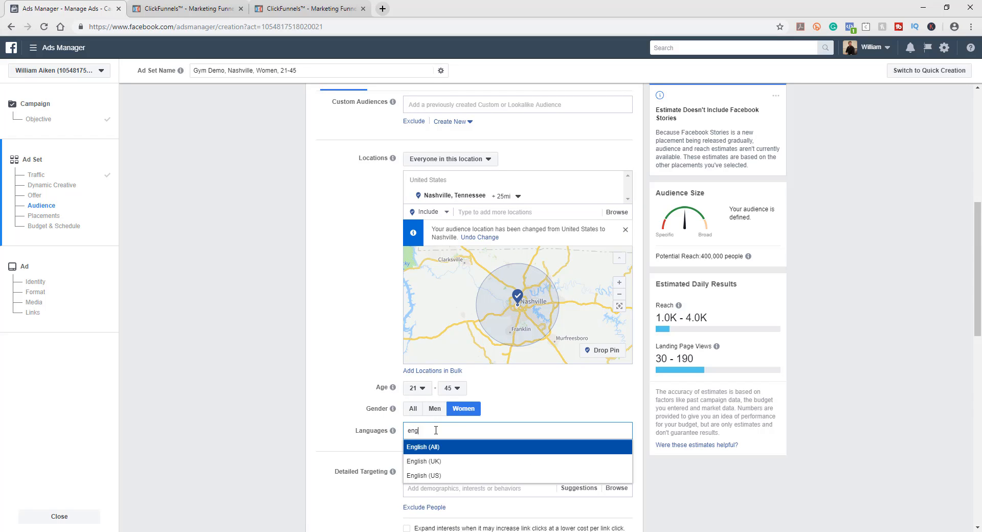
type("lis")
left_click(437, 447)
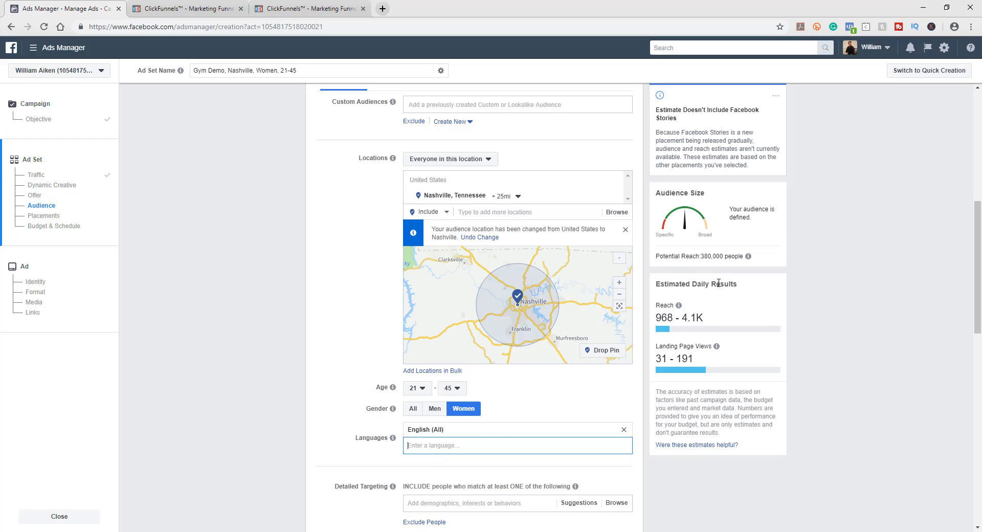
left_click(304, 366)
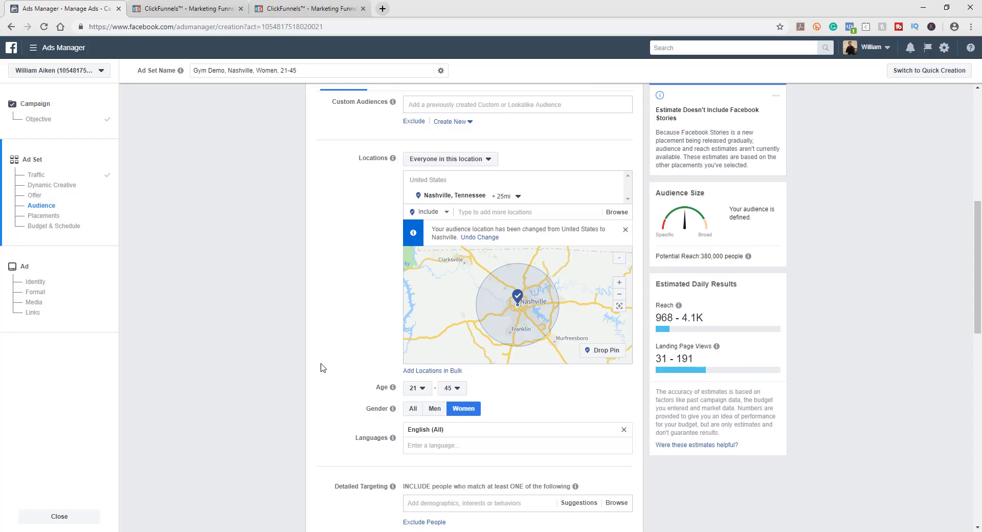
- Examine the Detailed Targeting section and review the location, age, gender and language settings of the audience
scroll(313, 364, "down", 3)
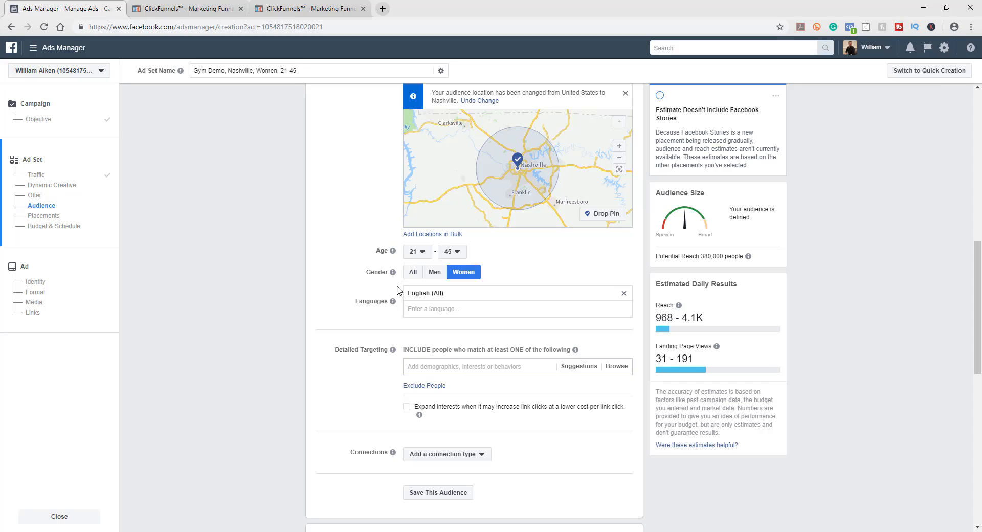
scroll(317, 337, "down", 3)
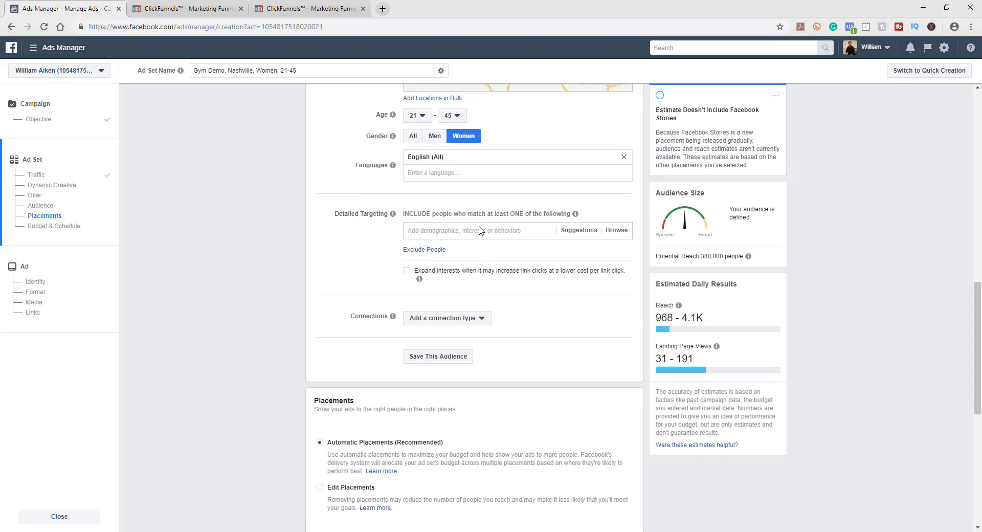
scroll(352, 302, "up", 3)
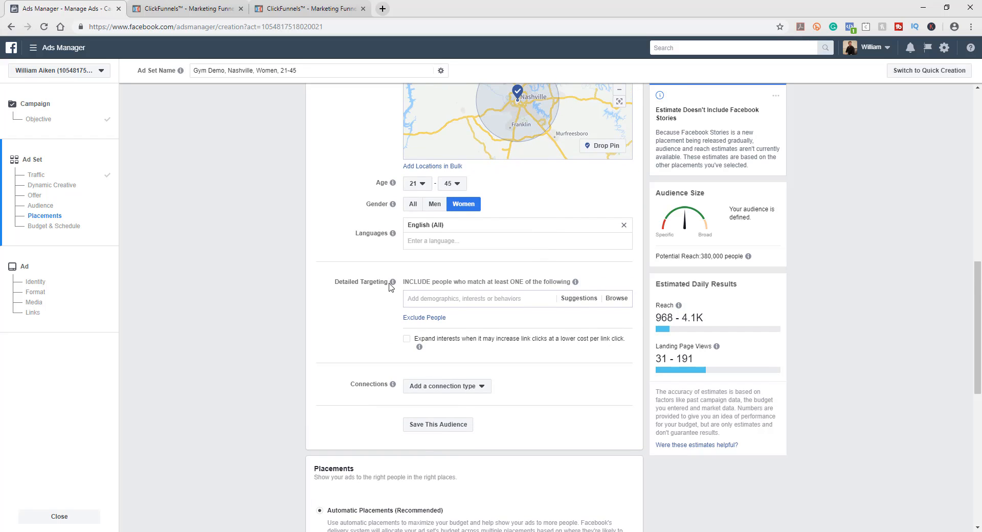
scroll(358, 330, "up", 2)
scroll(333, 340, "down", 1)
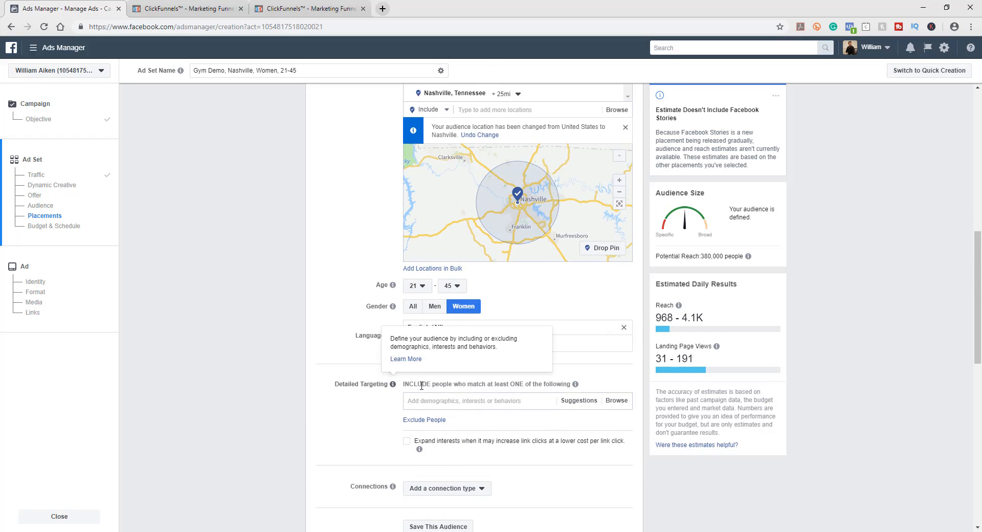
left_click(450, 403)
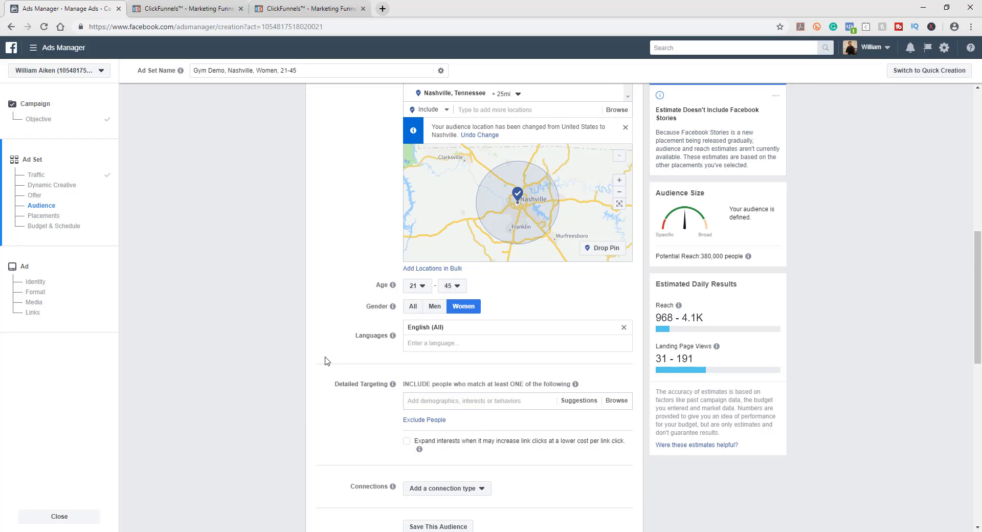
scroll(332, 354, "up", 2)
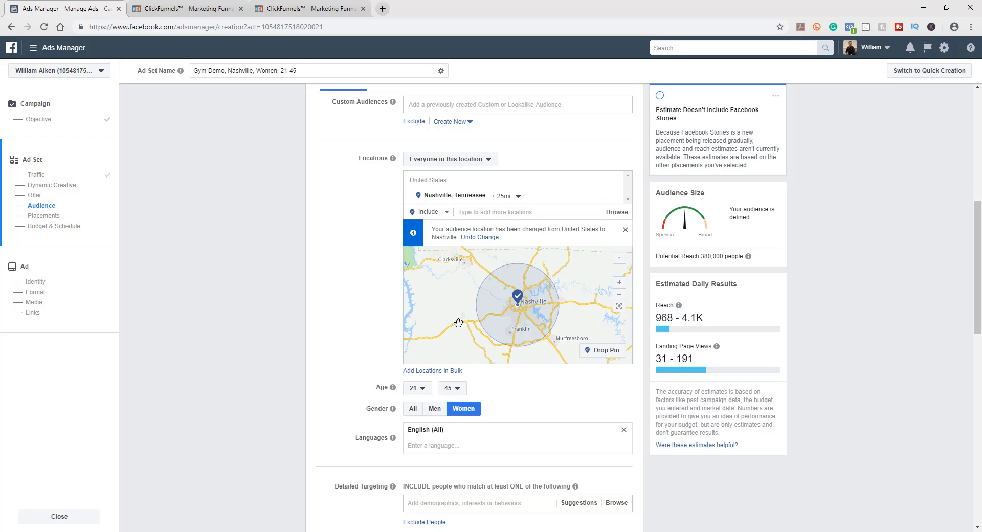
scroll(328, 421, "down", 1)
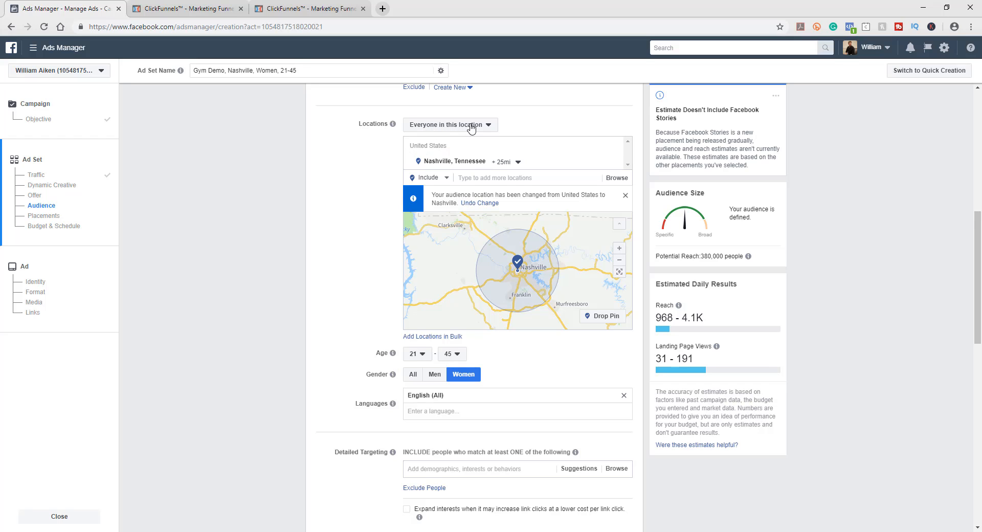
- Restrict the location targeting to "People who live in this location"
scroll(554, 247, "up", 4)
scroll(554, 247, "down", 1)
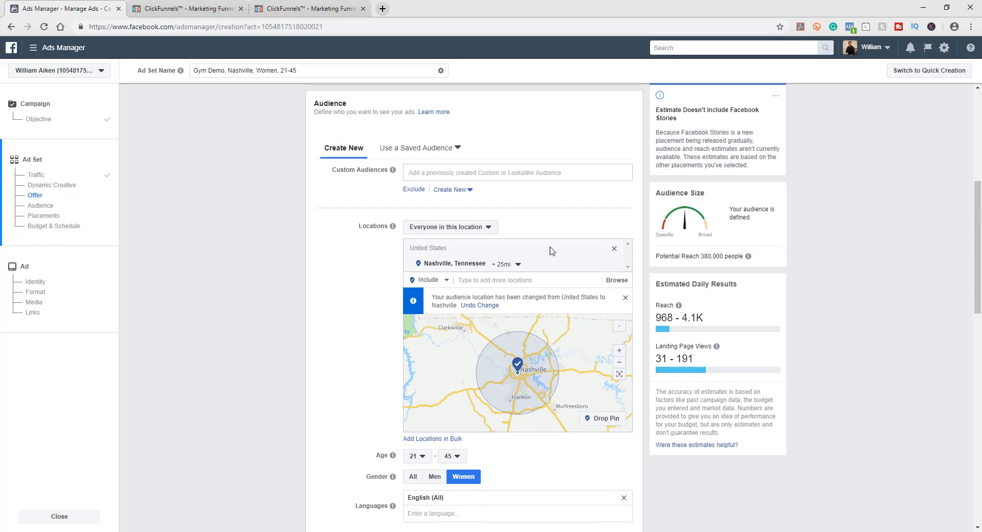
left_click(489, 227)
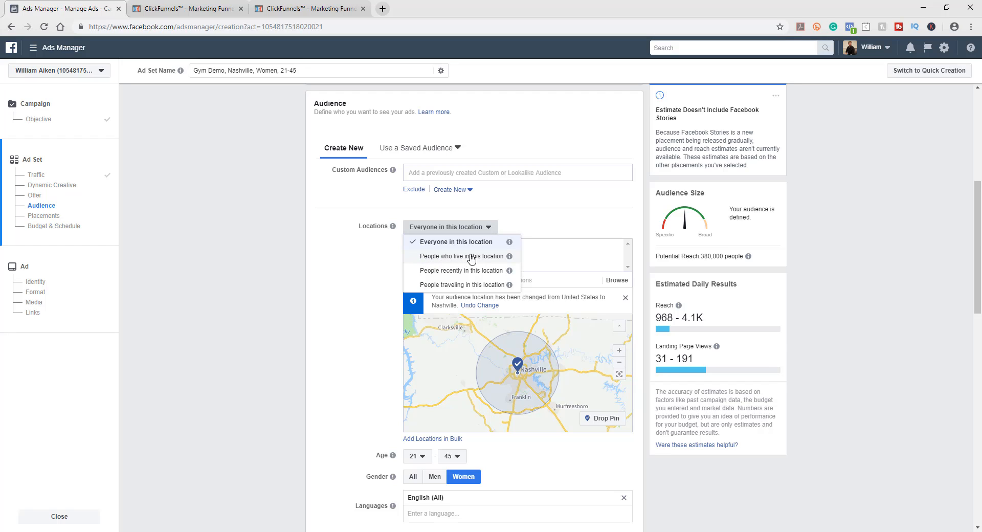
left_click(459, 258)
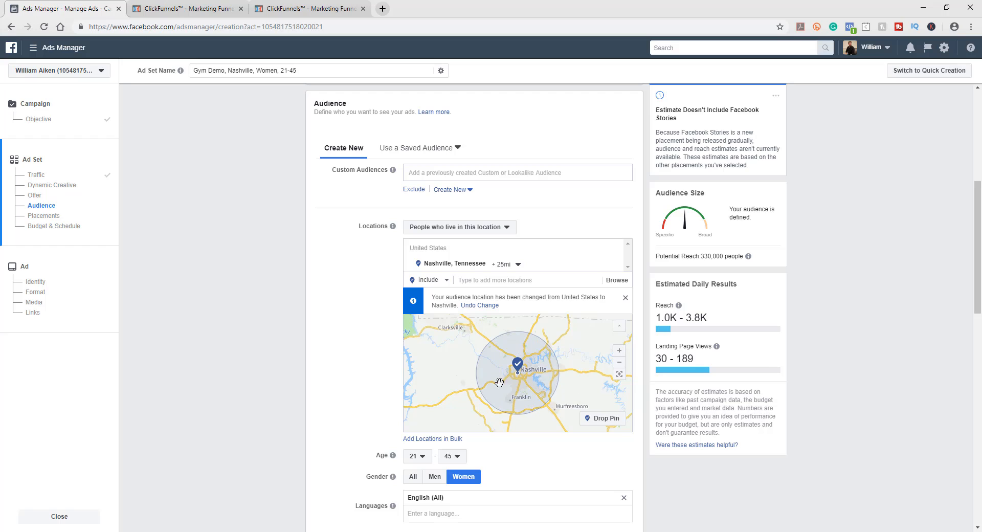
left_click(456, 227)
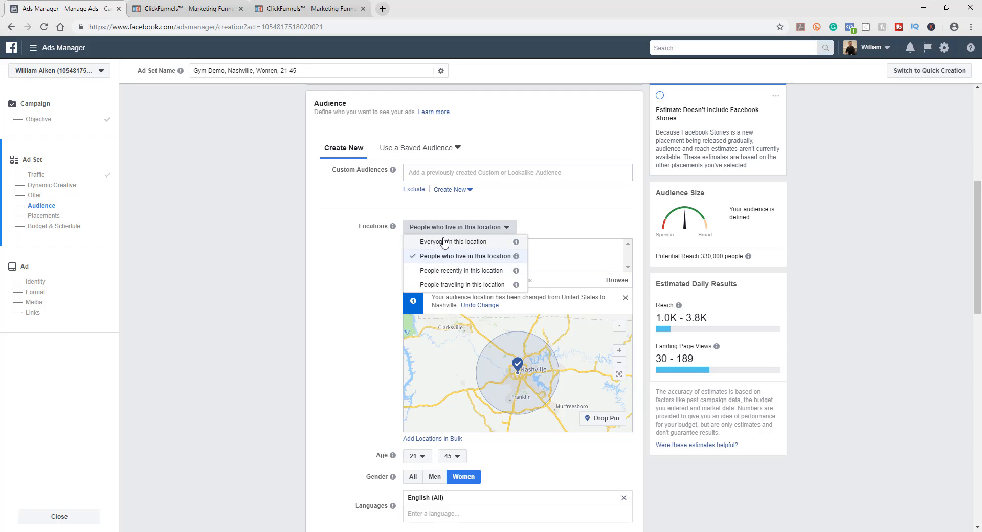
left_click(350, 296)
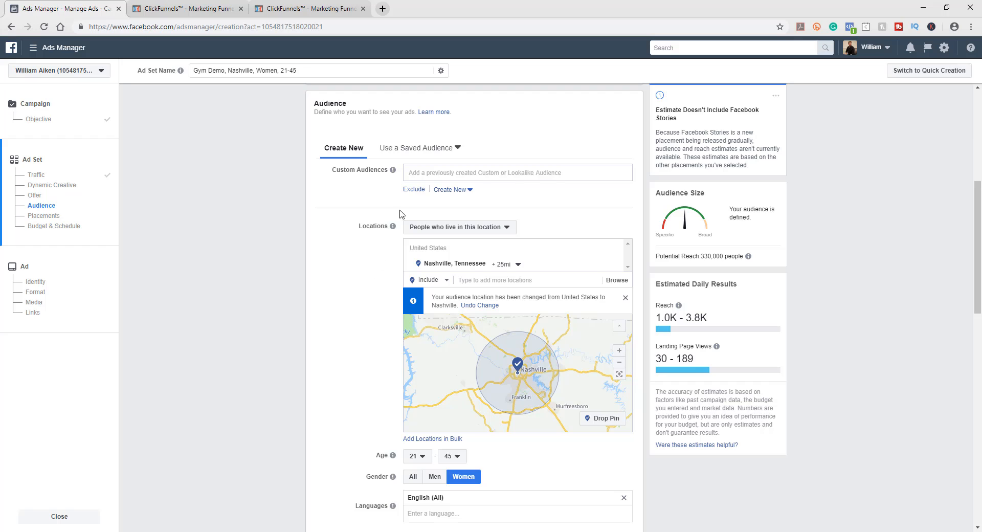
- Add the Small business owners behavior to the detailed targeting of the audience
scroll(378, 379, "down", 3)
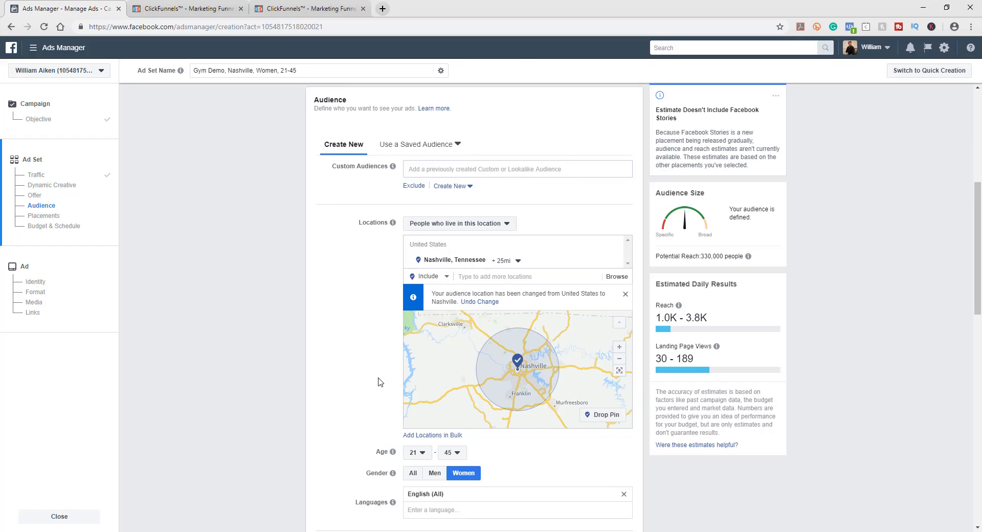
scroll(374, 371, "down", 1)
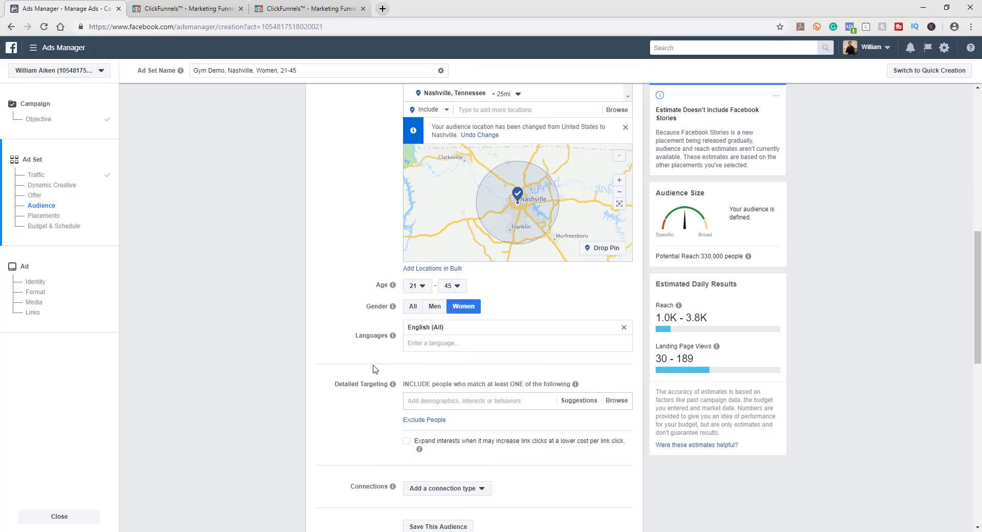
scroll(452, 400, "up", 3)
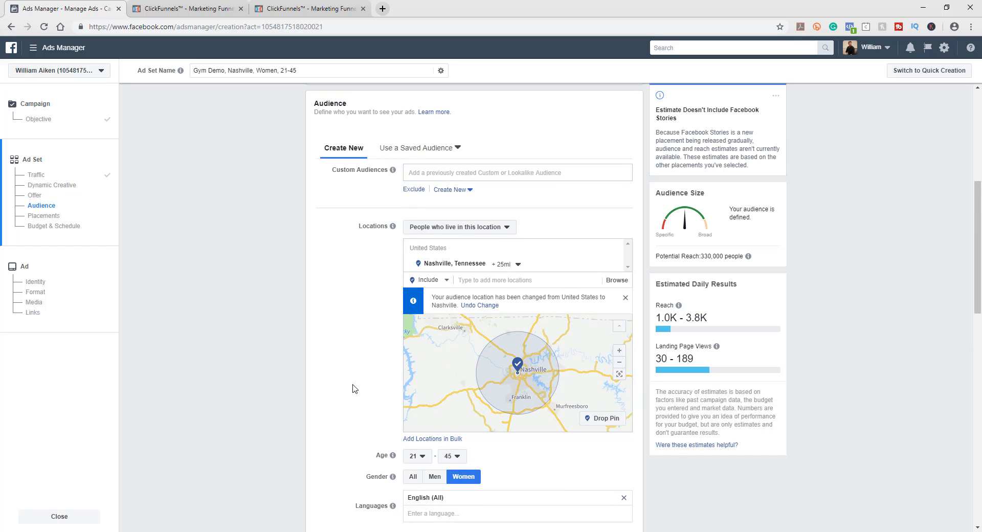
right_click(352, 388)
left_click(347, 360)
scroll(352, 360, "down", 2)
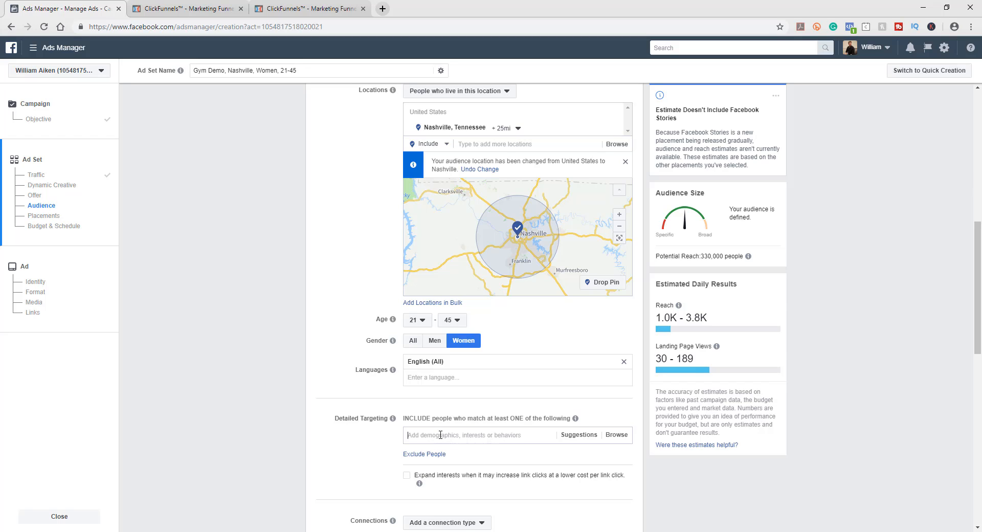
type("small business")
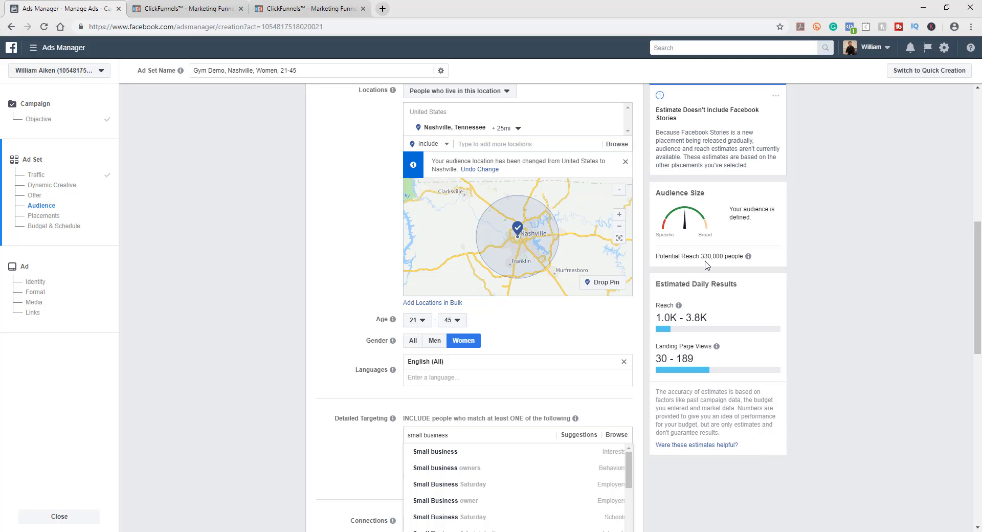
left_click(465, 474)
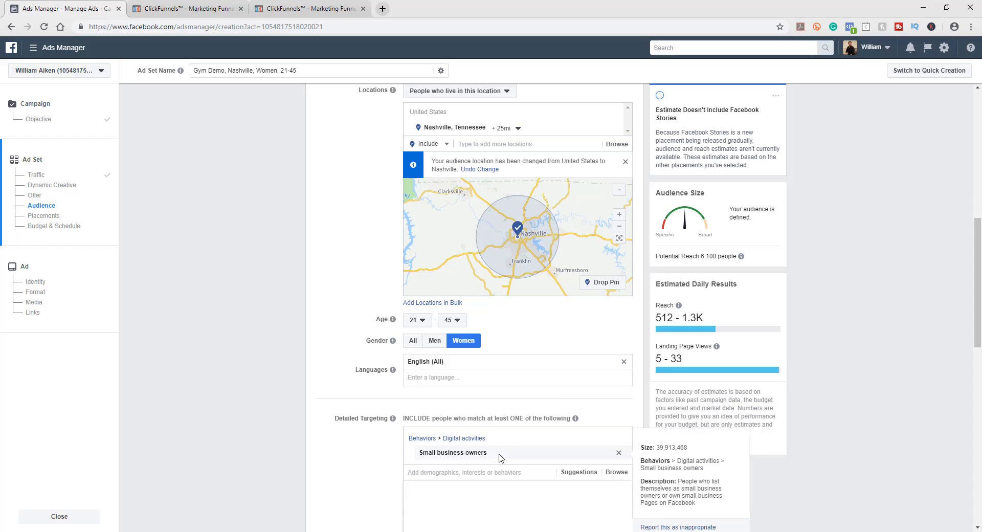
mouse_move(497, 457)
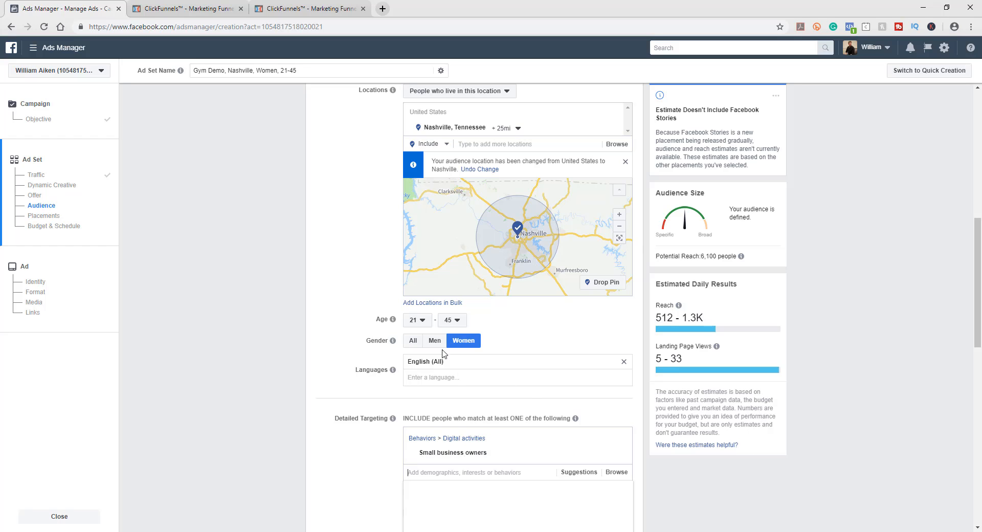
- Compare the estimates with gender set to All and back to Women, and remove the Small business owners behavior from the detailed targeting
left_click(412, 342)
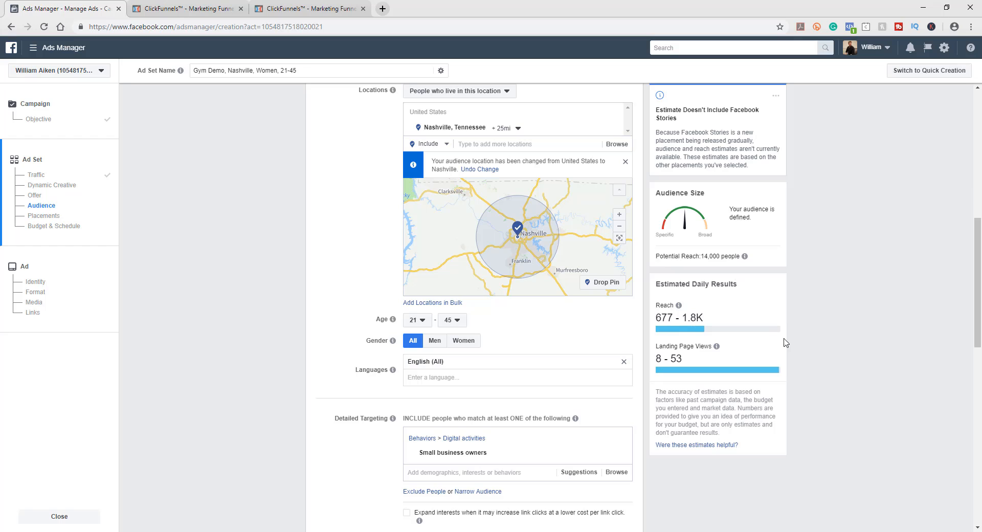
left_click(465, 341)
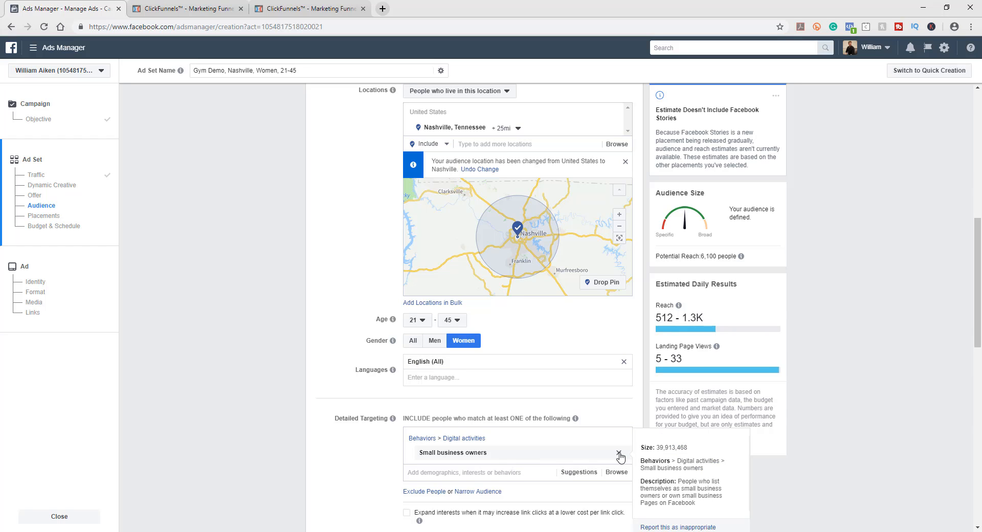
left_click(621, 453)
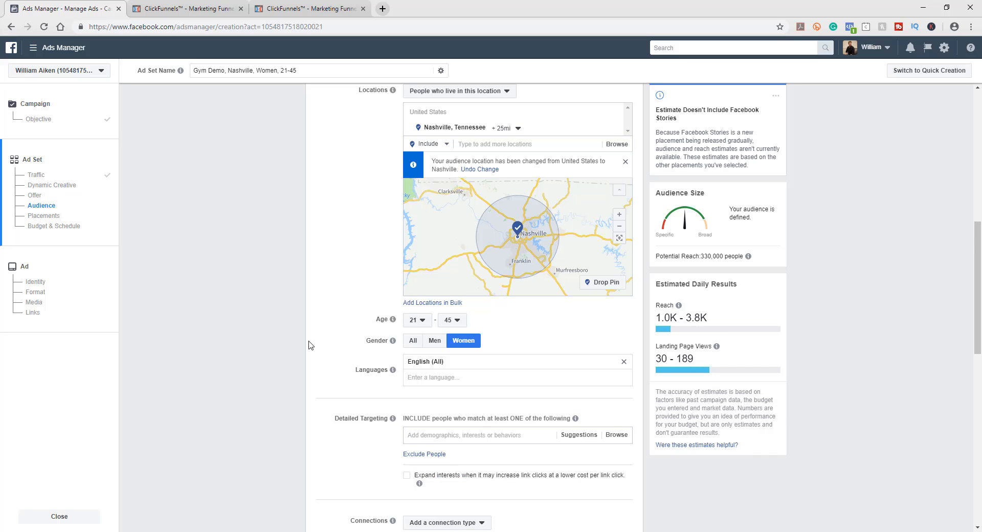
- Review the audience settings from the location and demographics down to the detailed targeting and connections options
scroll(389, 362, "down", 6)
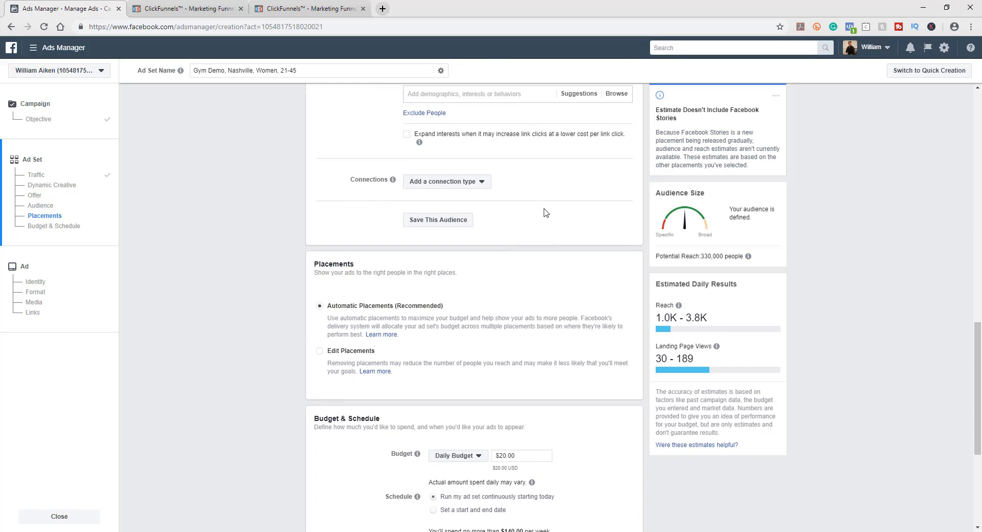
scroll(548, 265, "up", 8)
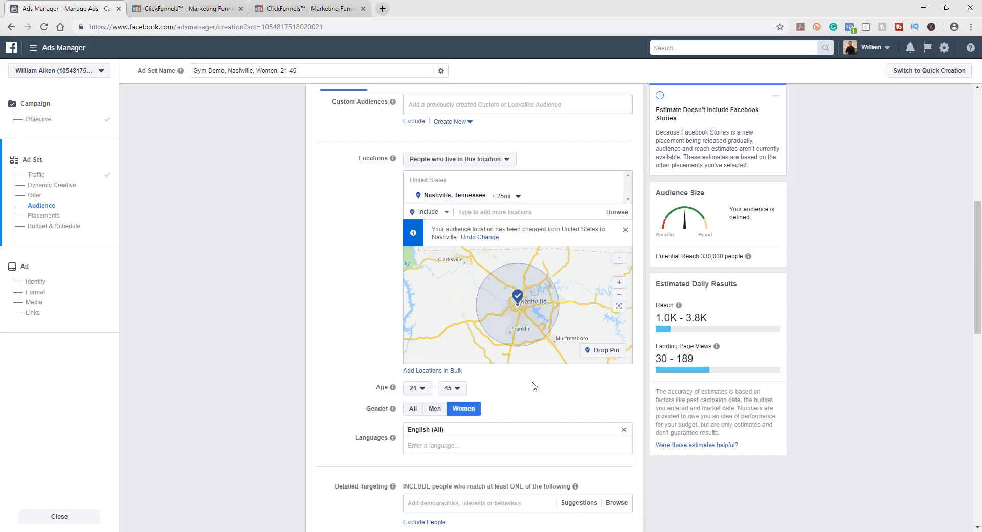
scroll(364, 434, "up", 2)
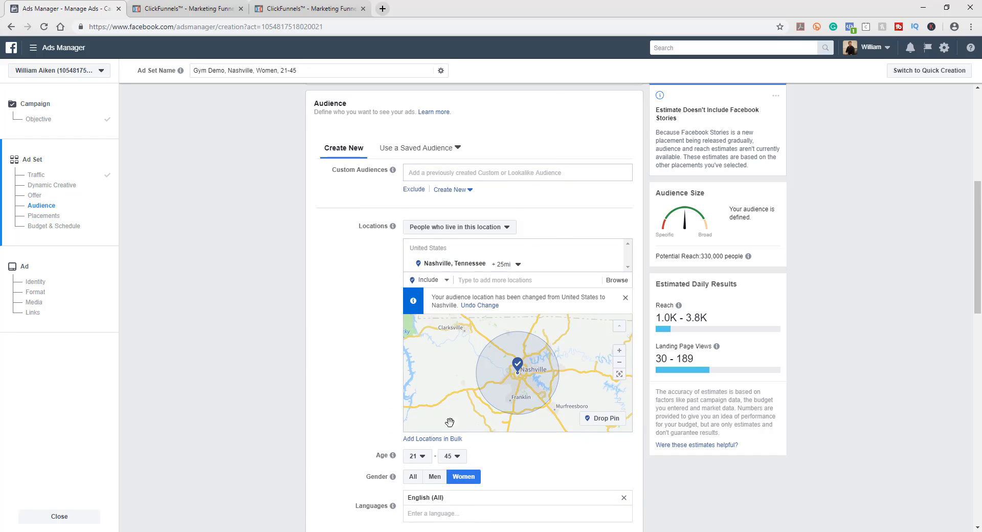
scroll(525, 297, "down", 6)
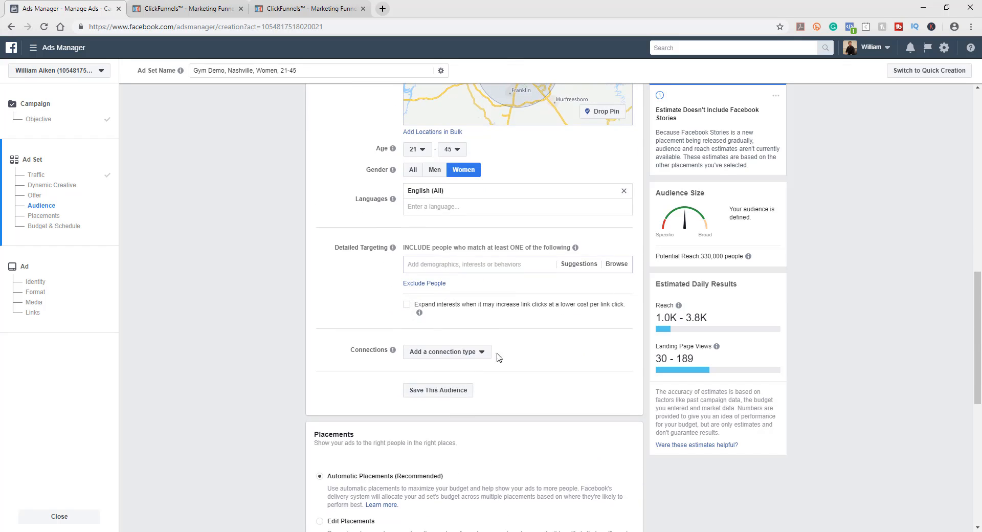
scroll(594, 261, "up", 5)
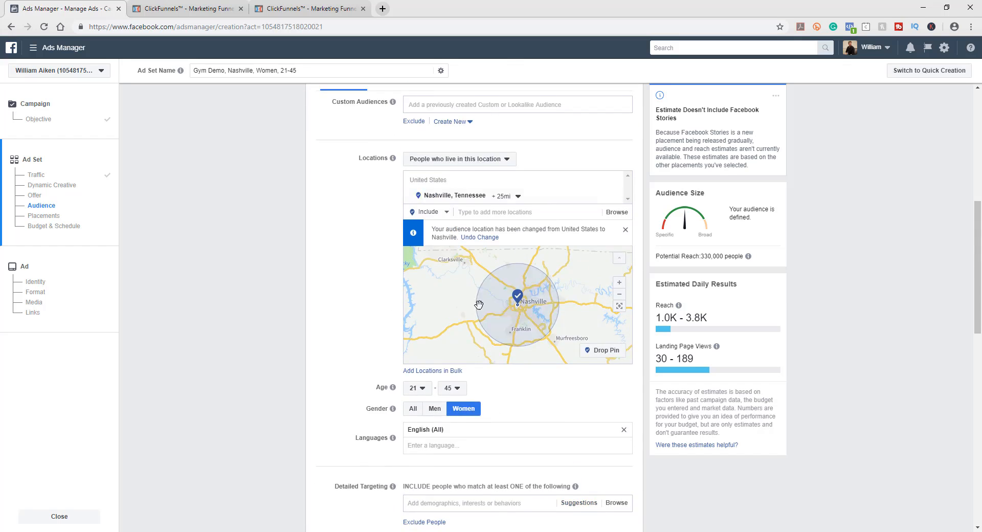
scroll(542, 368, "down", 3)
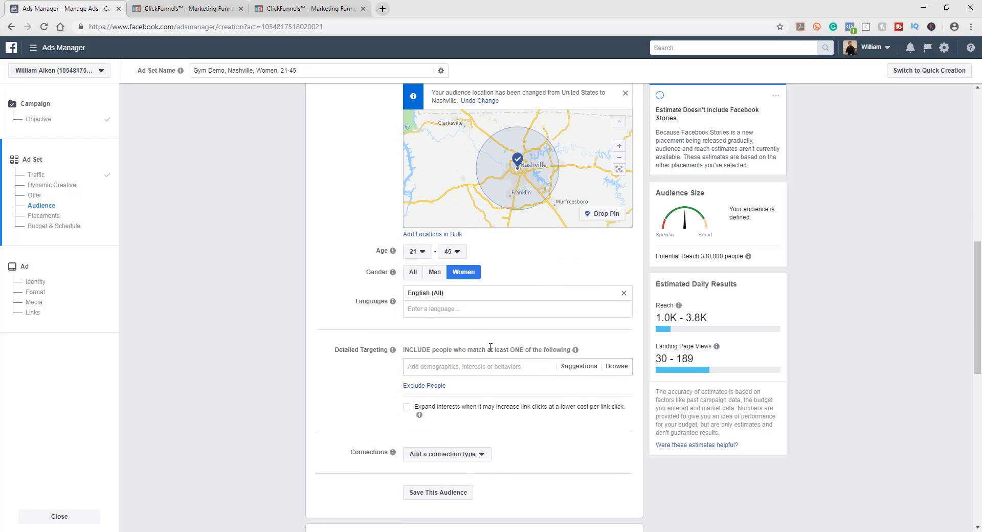
scroll(401, 369, "up", 4)
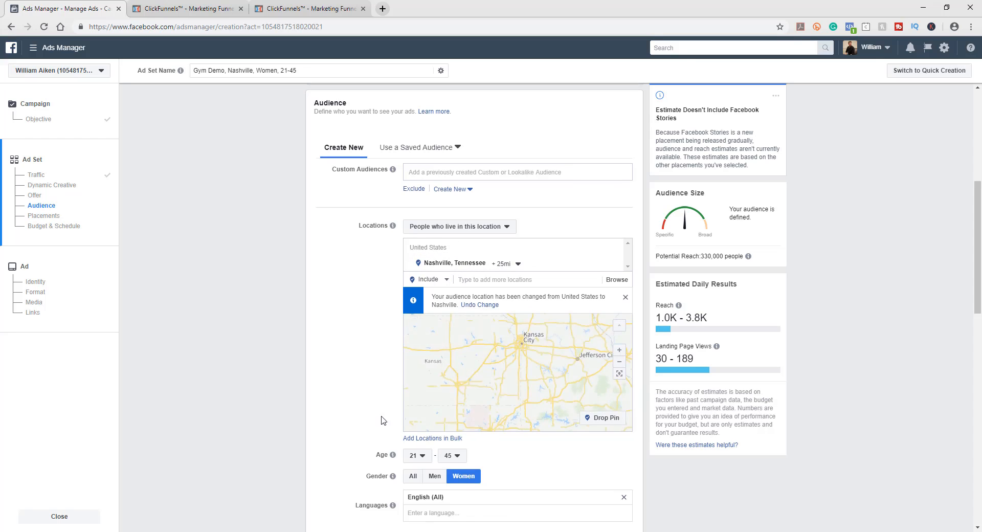
scroll(381, 421, "down", 5)
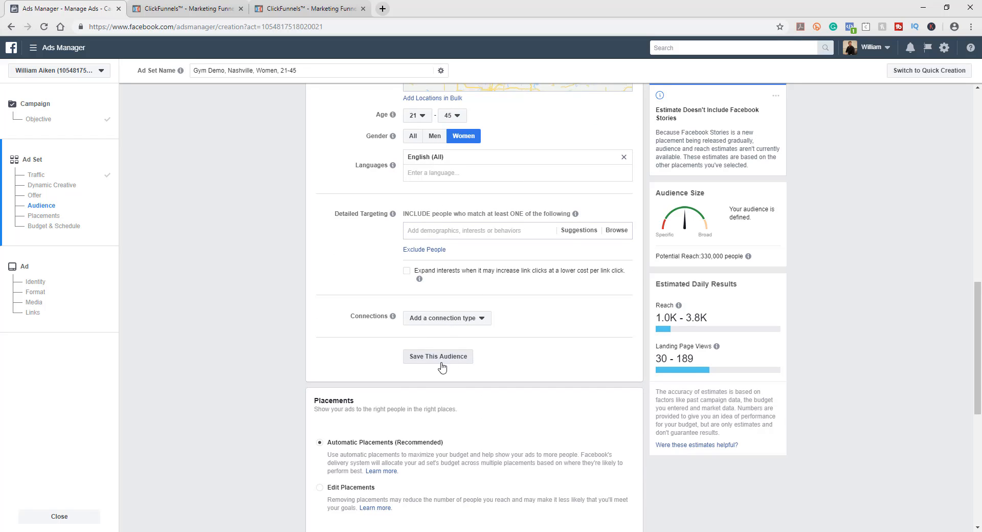
scroll(358, 340, "up", 4)
scroll(306, 353, "up", 1)
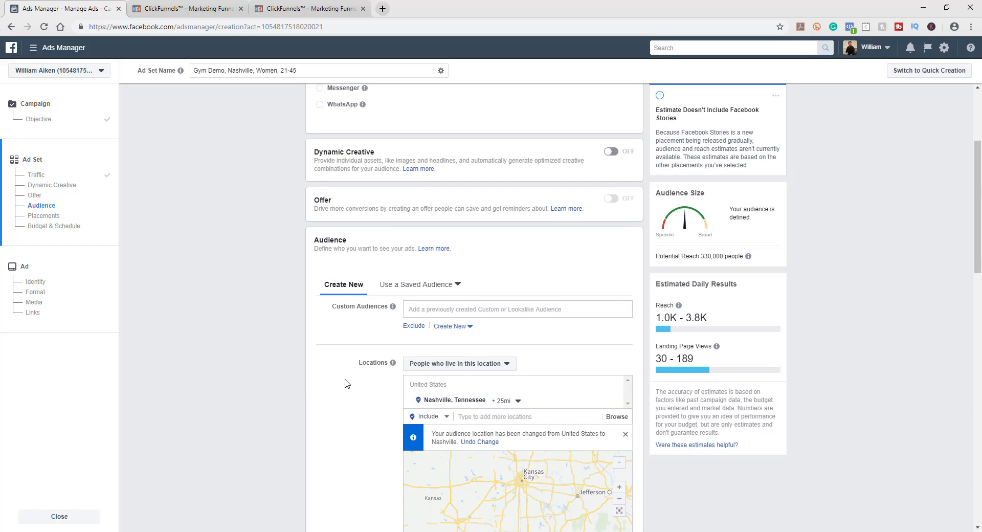
scroll(342, 379, "down", 5)
scroll(371, 424, "down", 2)
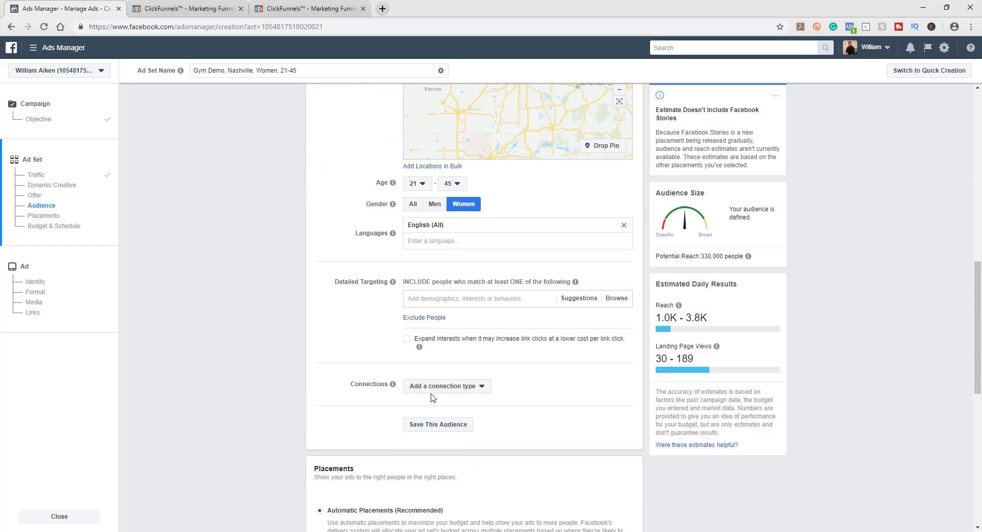
scroll(337, 408, "up", 1)
scroll(337, 408, "down", 3)
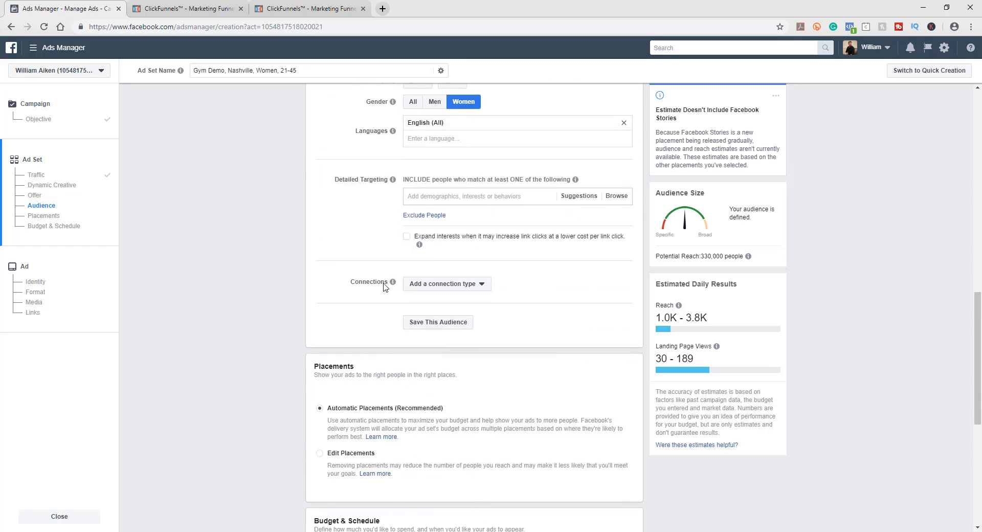
- Try the option to expand interests when it may increase link clicks, and turn it back off
scroll(449, 276, "up", 1)
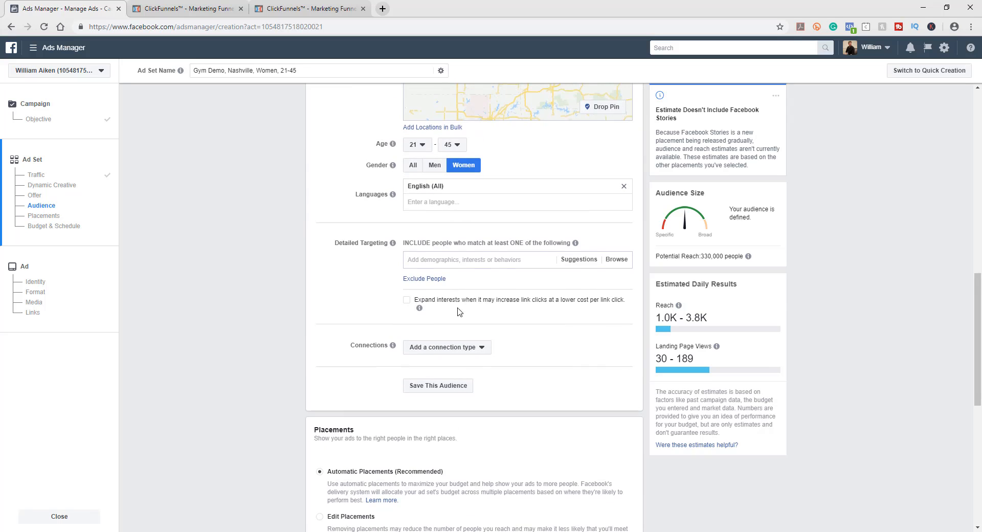
left_click(407, 307)
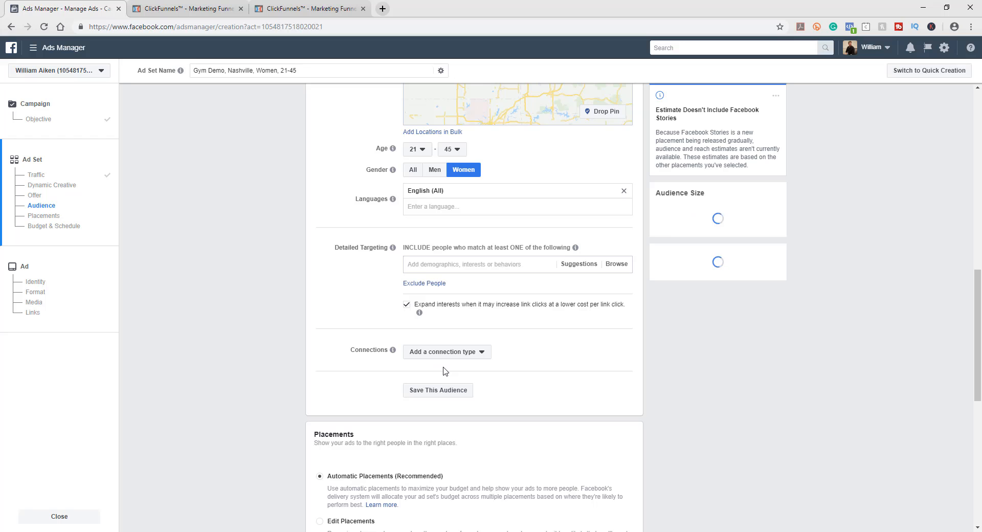
left_click(407, 307)
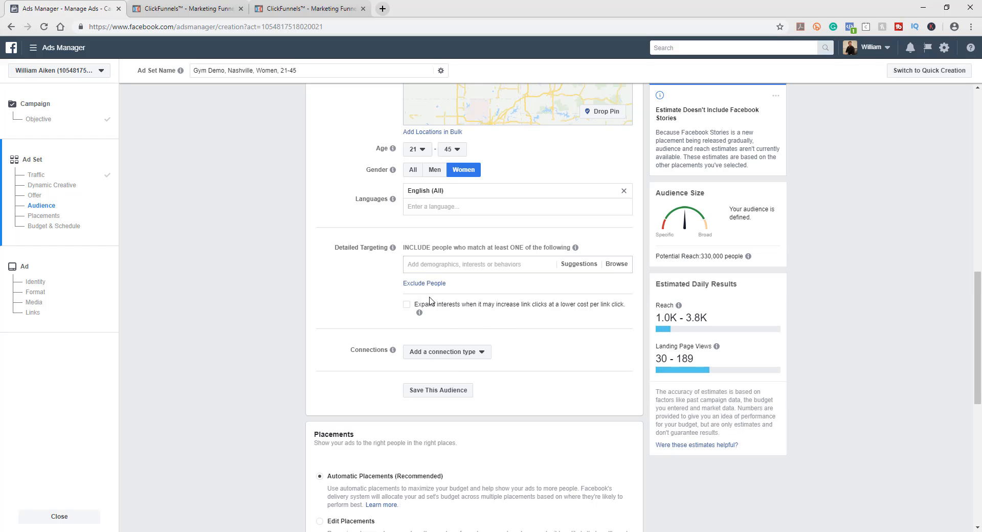
- Examine the location map, the audience estimates and the Placements and Budget & Schedule sections of the ad set
scroll(361, 327, "down", 5)
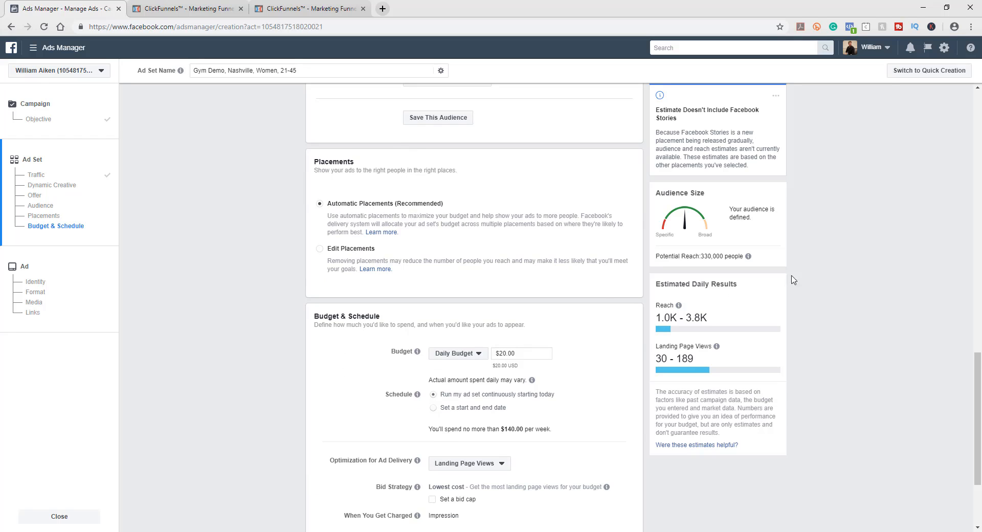
scroll(811, 269, "up", 9)
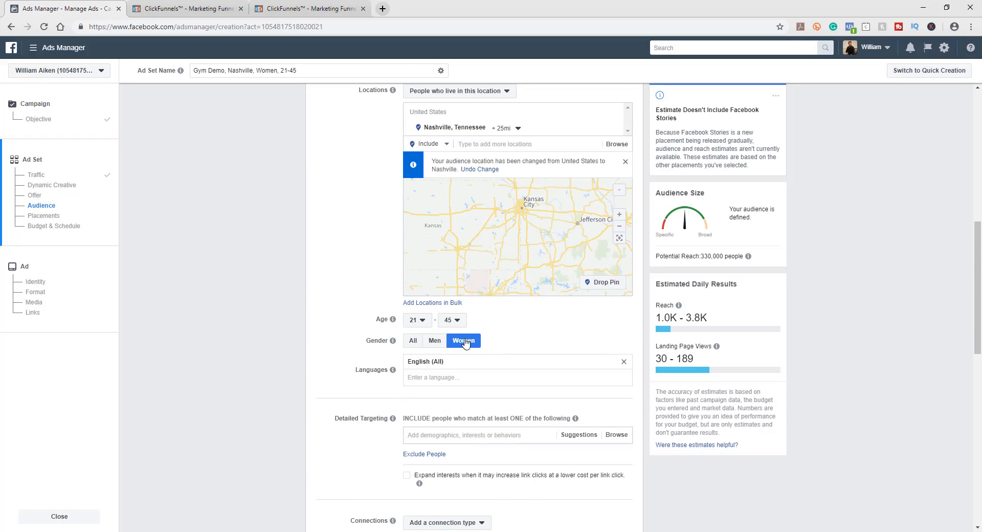
left_click(619, 214)
left_click(621, 215)
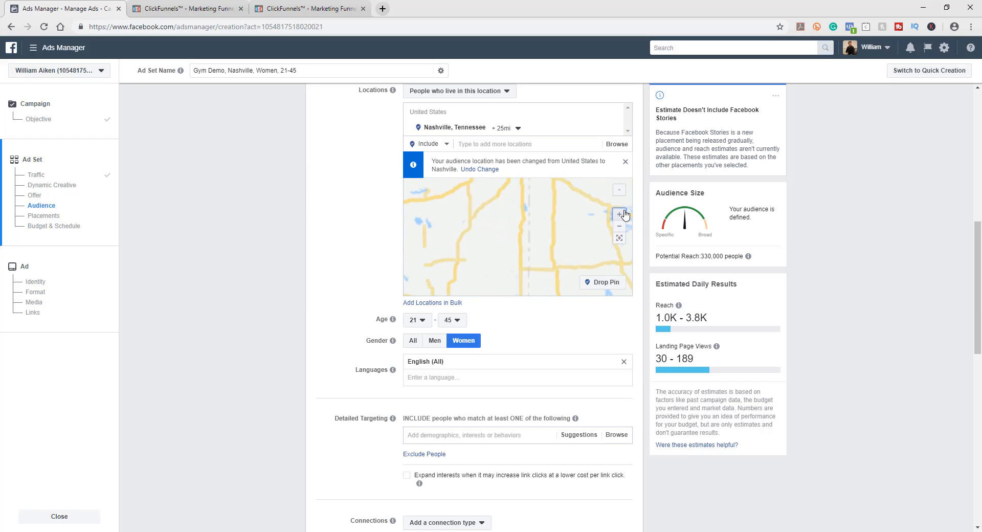
scroll(333, 282, "down", 1)
scroll(334, 283, "down", 5)
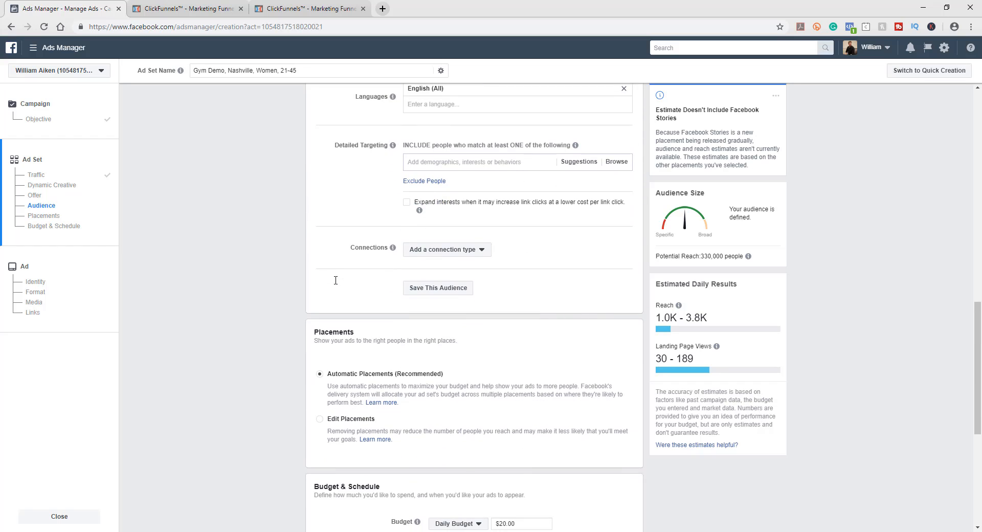
scroll(283, 318, "down", 2)
scroll(285, 317, "up", 8)
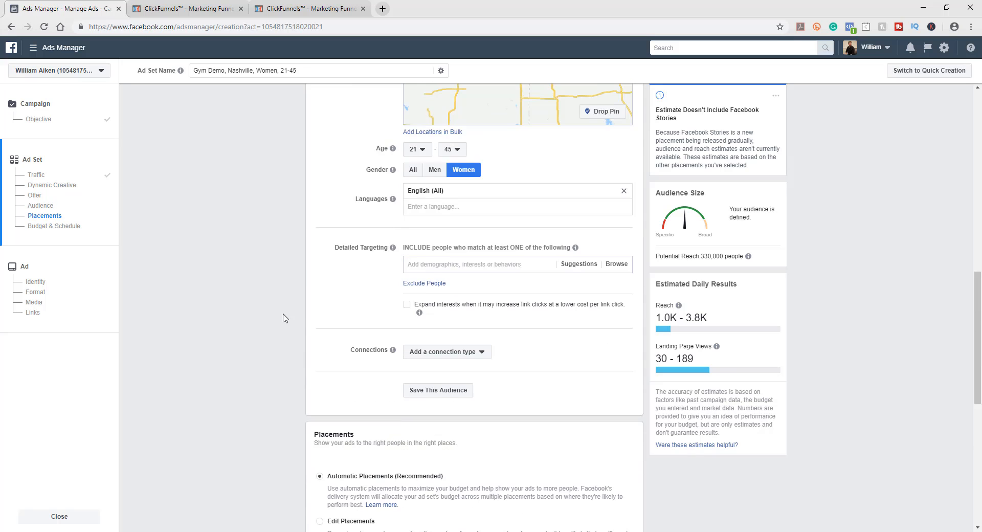
scroll(285, 317, "down", 6)
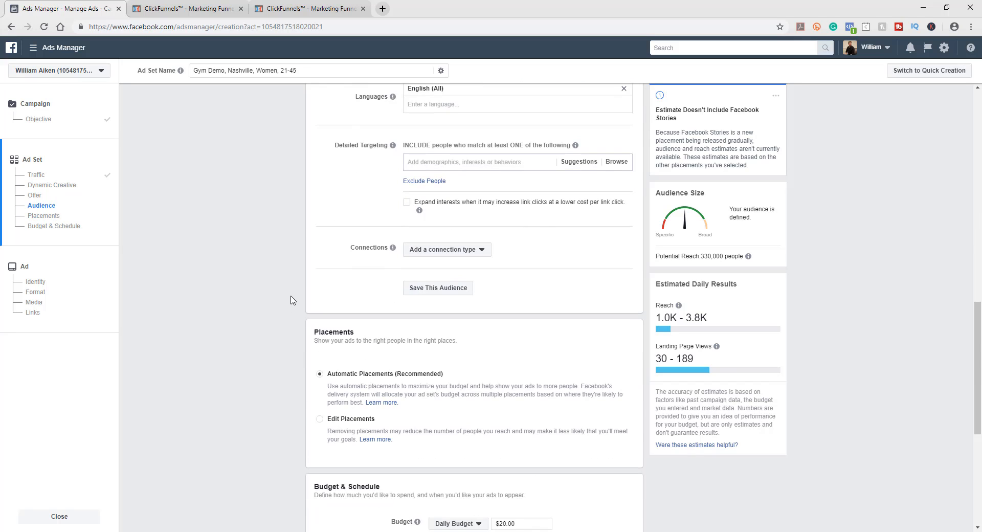
scroll(291, 301, "down", 5)
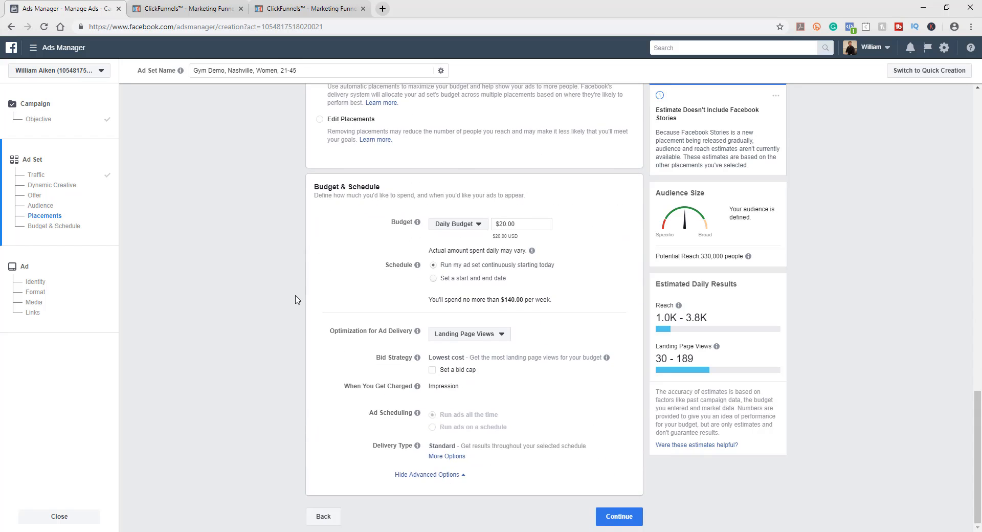
scroll(295, 298, "up", 5)
scroll(298, 298, "down", 2)
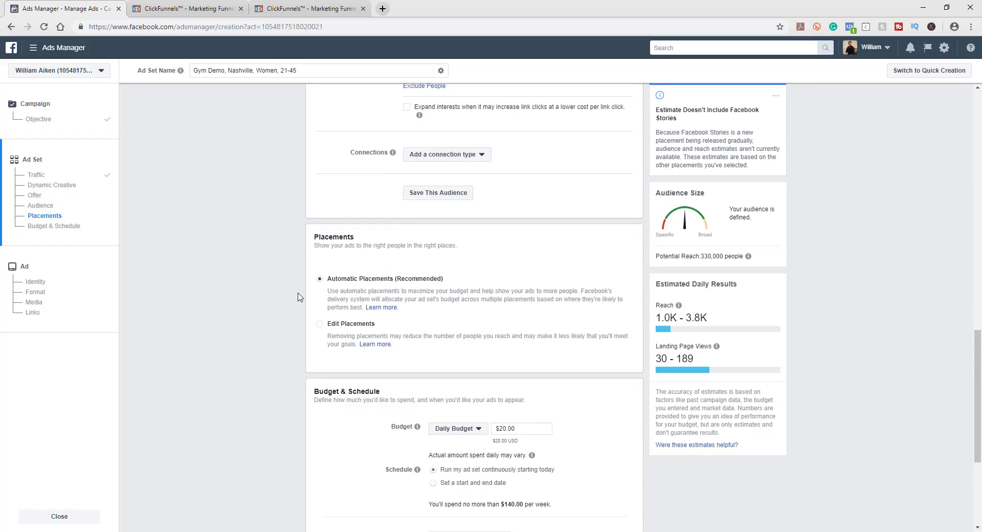
- Switch the ad set from automatic placements to Edit Placements and look through the available platforms
scroll(299, 297, "down", 1)
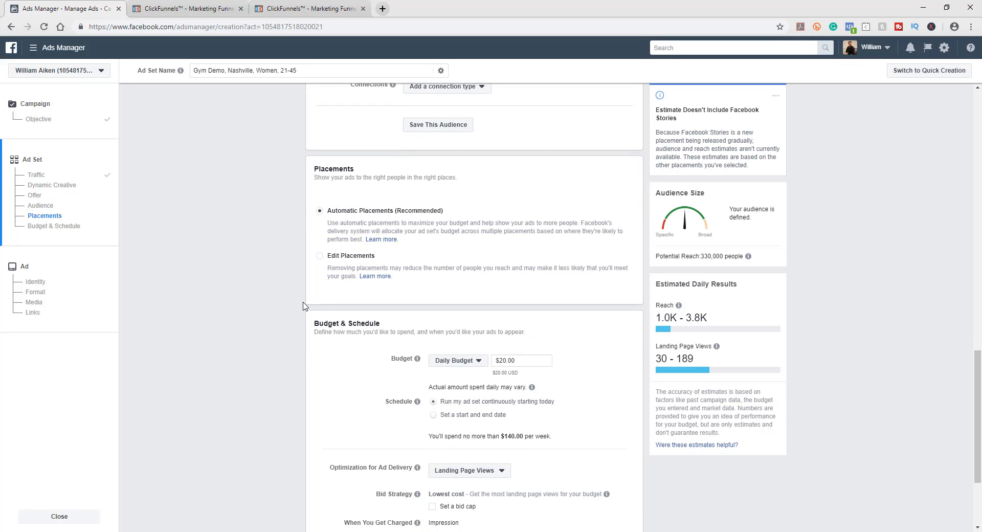
left_click(319, 256)
scroll(505, 236, "down", 3)
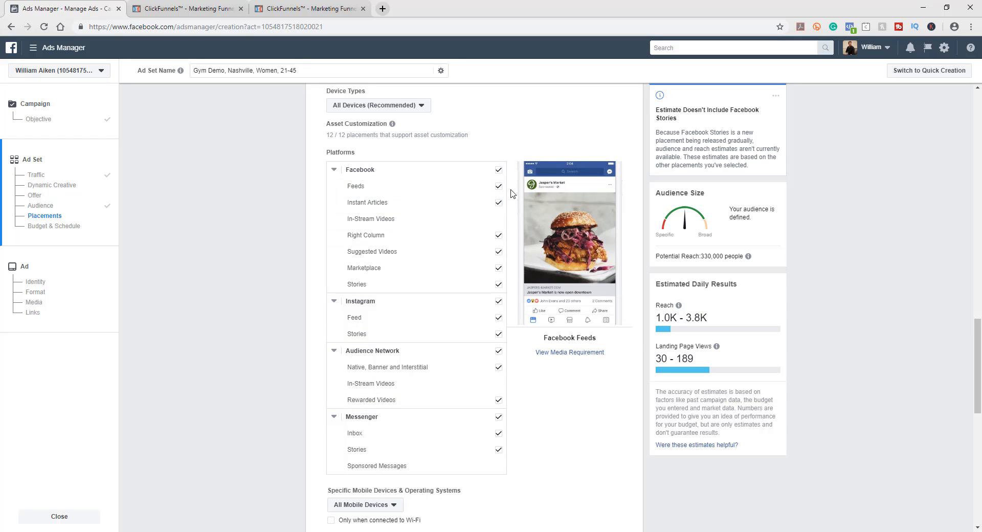
scroll(211, 367, "up", 4)
scroll(212, 365, "down", 3)
scroll(212, 365, "down", 1)
scroll(261, 340, "up", 5)
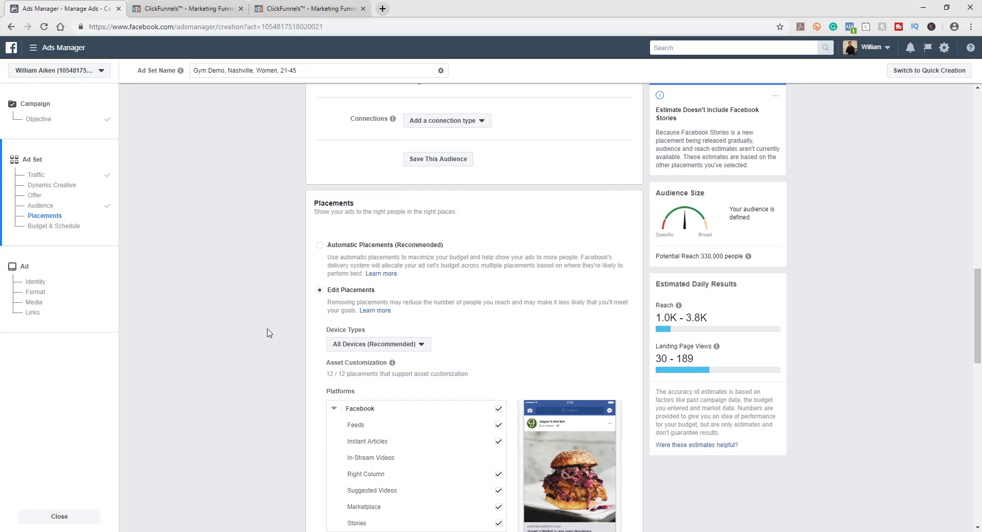
- Examine the available ad placements on each platform and the mobile device options, down to the content exclusions
scroll(267, 333, "up", 7)
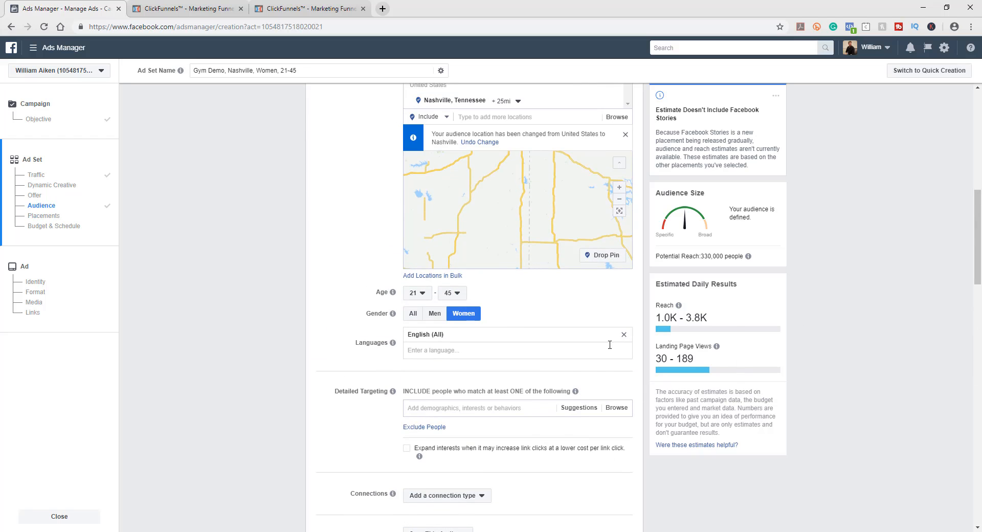
scroll(241, 368, "down", 9)
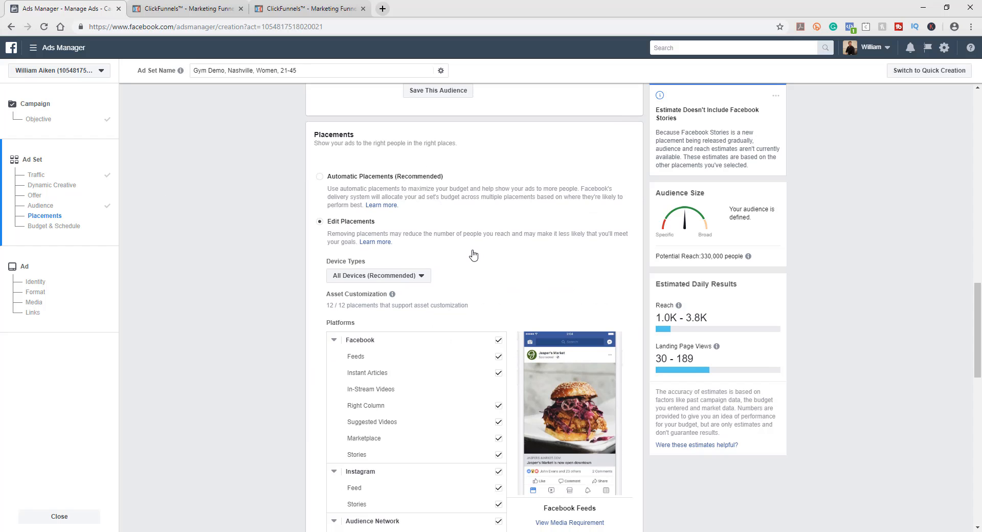
scroll(473, 254, "down", 5)
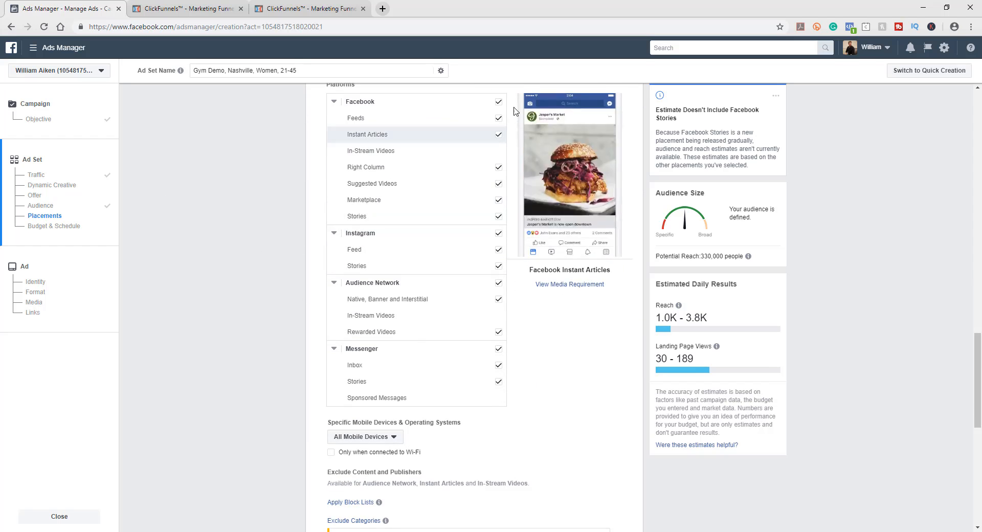
left_click_drag(495, 398, 498, 329)
left_click(550, 396)
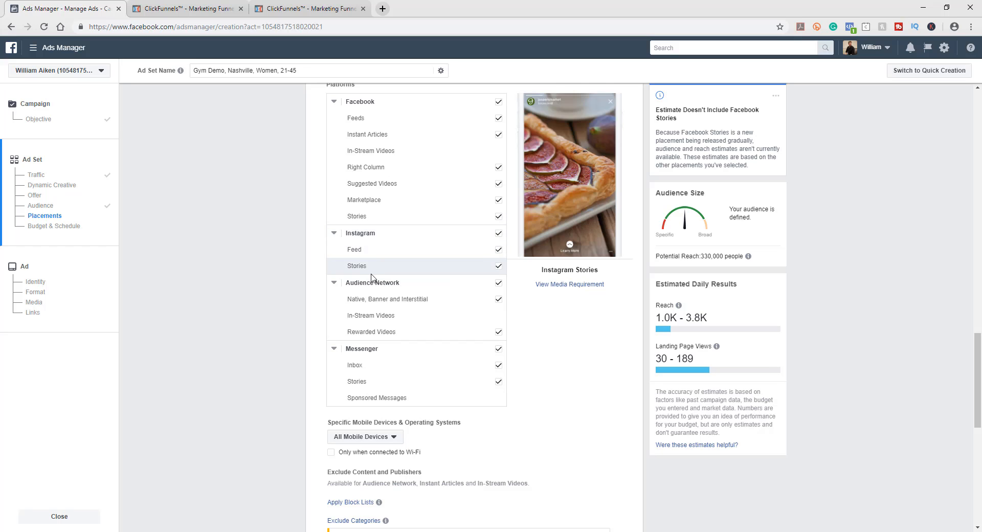
scroll(300, 295, "up", 2)
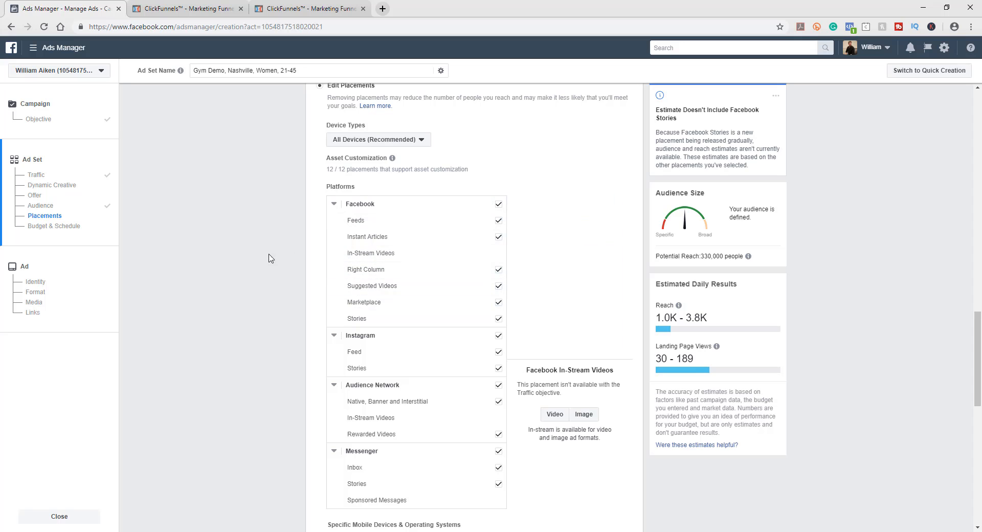
scroll(296, 330, "down", 7)
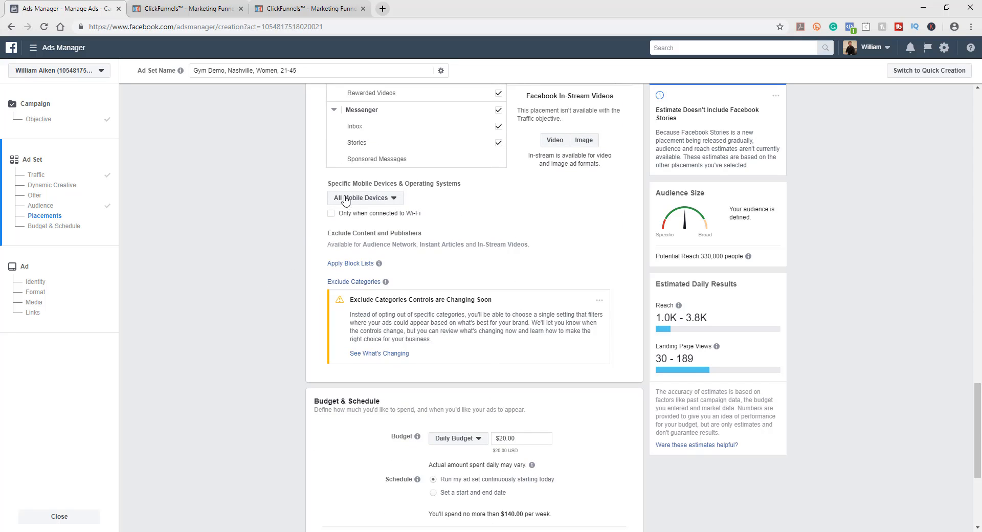
left_click(365, 200)
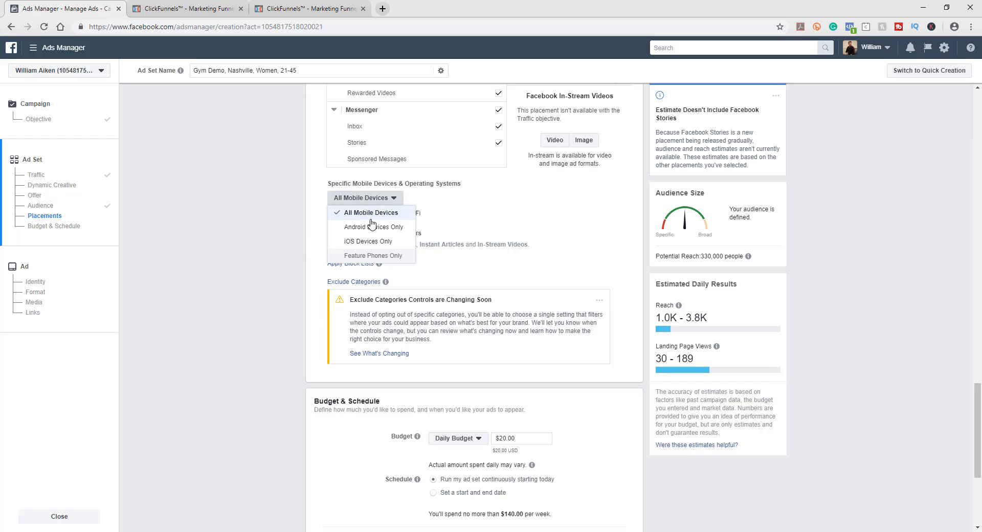
left_click(283, 220)
scroll(285, 221, "down", 4)
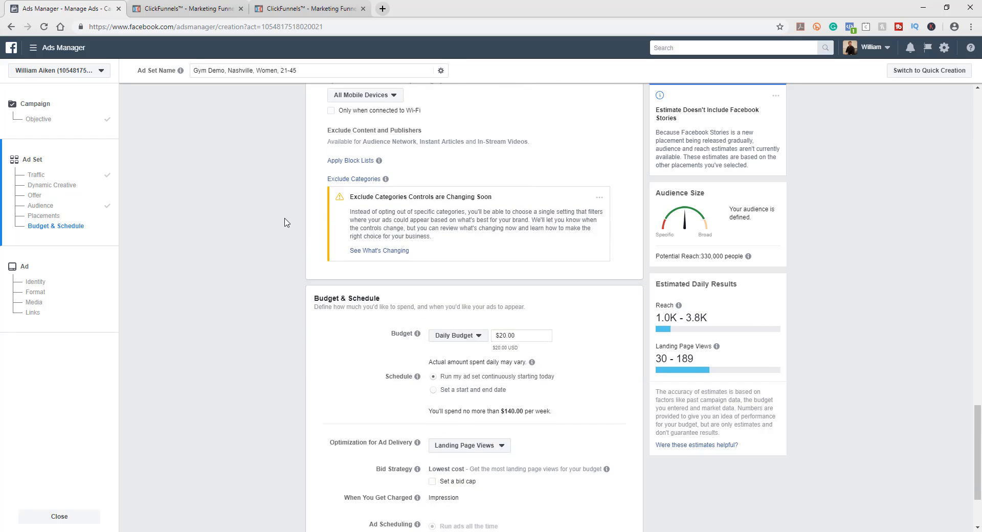
- Set the ad set's daily budget to $5.00
left_click(505, 223)
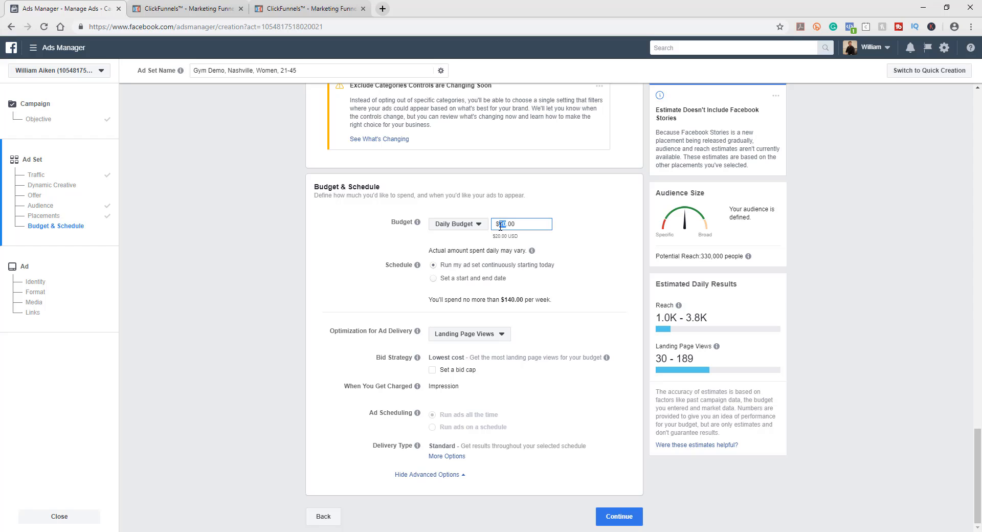
left_click(327, 259)
scroll(290, 281, "up", 4)
scroll(271, 341, "up", 4)
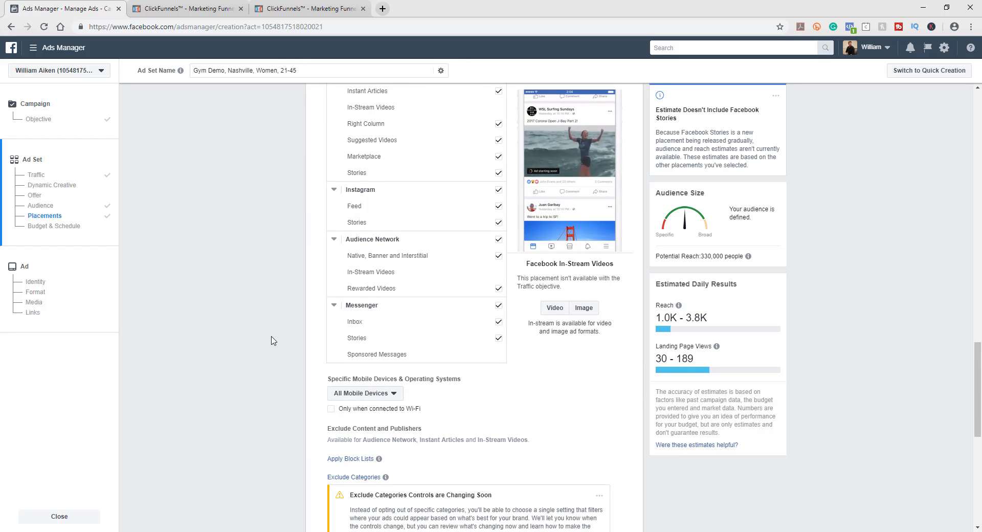
scroll(271, 341, "down", 3)
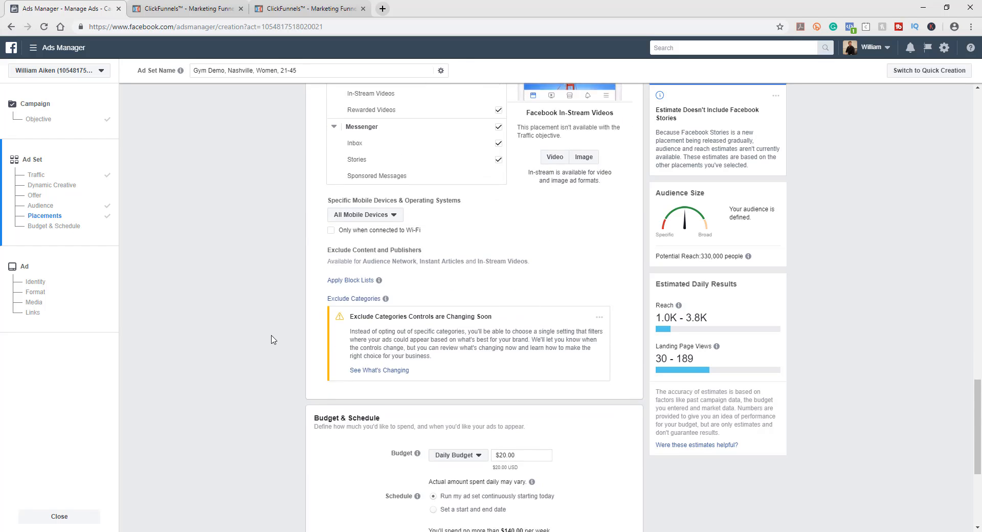
scroll(272, 340, "down", 3)
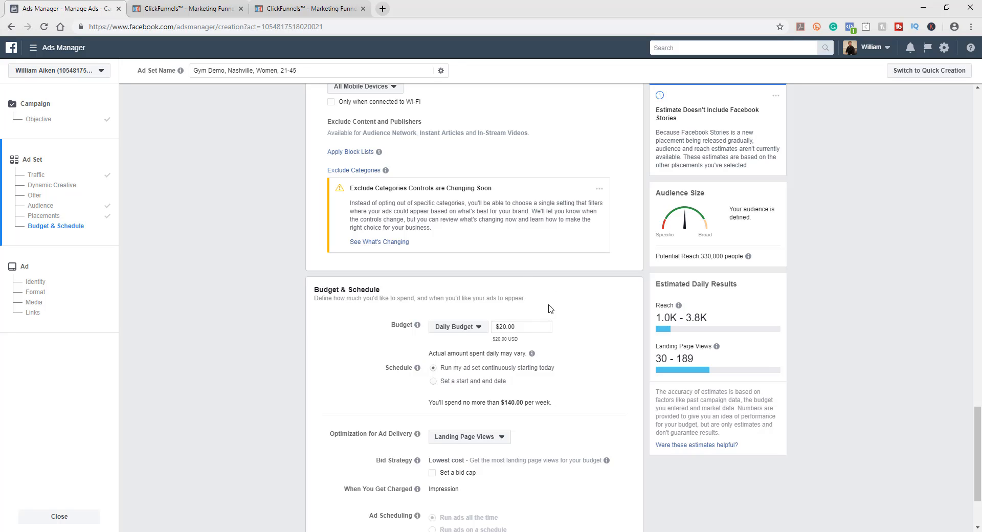
left_click(505, 329)
type("5")
left_click(259, 288)
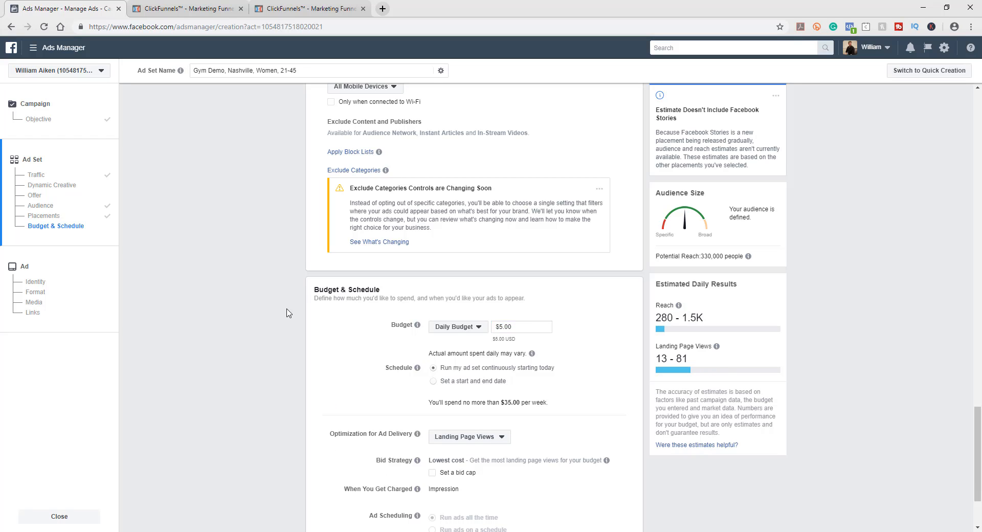
- Review the Optimization for Ad Delivery choices, including the other options, and keep Landing Page Views selected
scroll(289, 313, "down", 2)
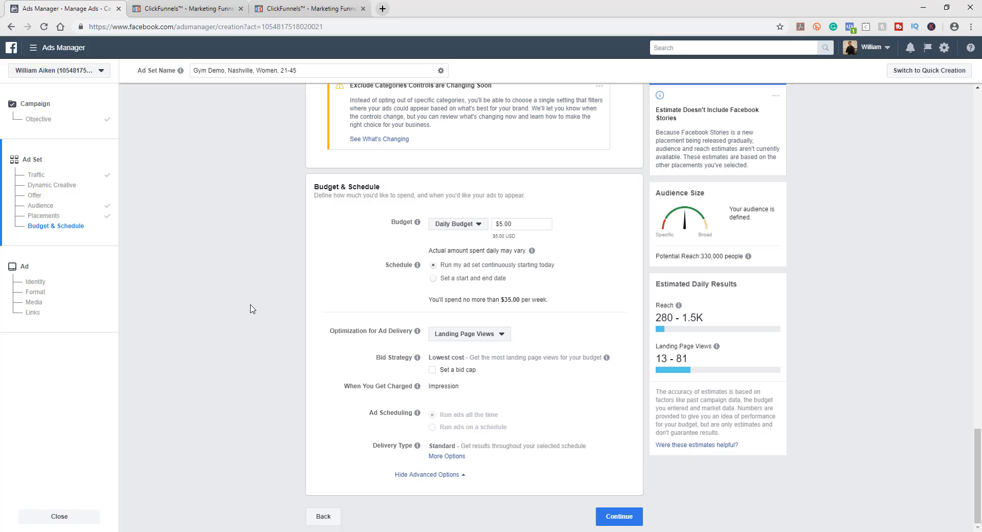
left_click(476, 337)
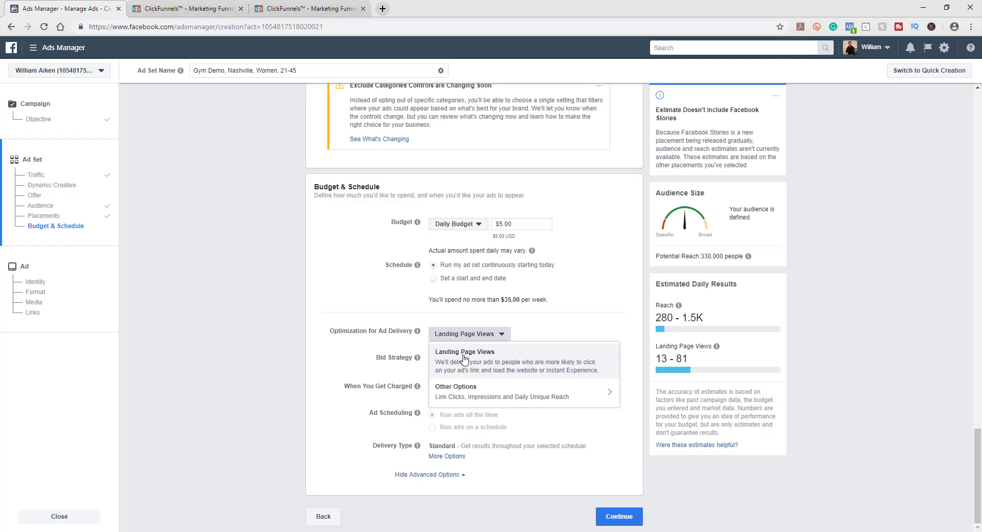
left_click(330, 318)
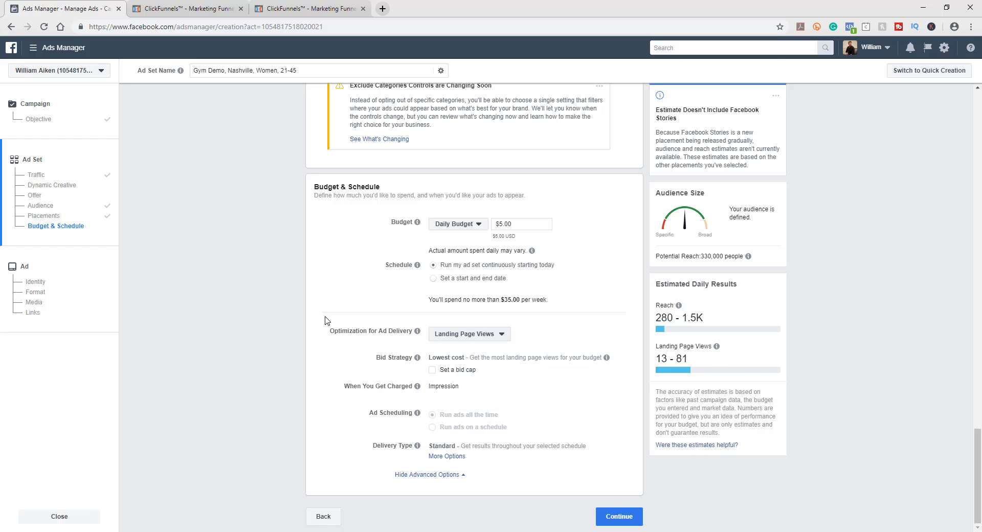
left_click(436, 336)
mouse_move(447, 404)
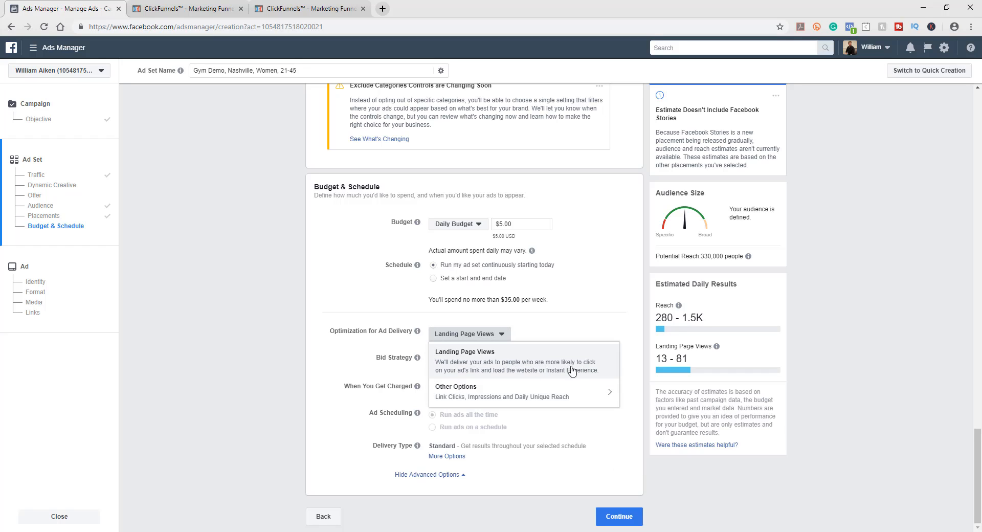
left_click(469, 343)
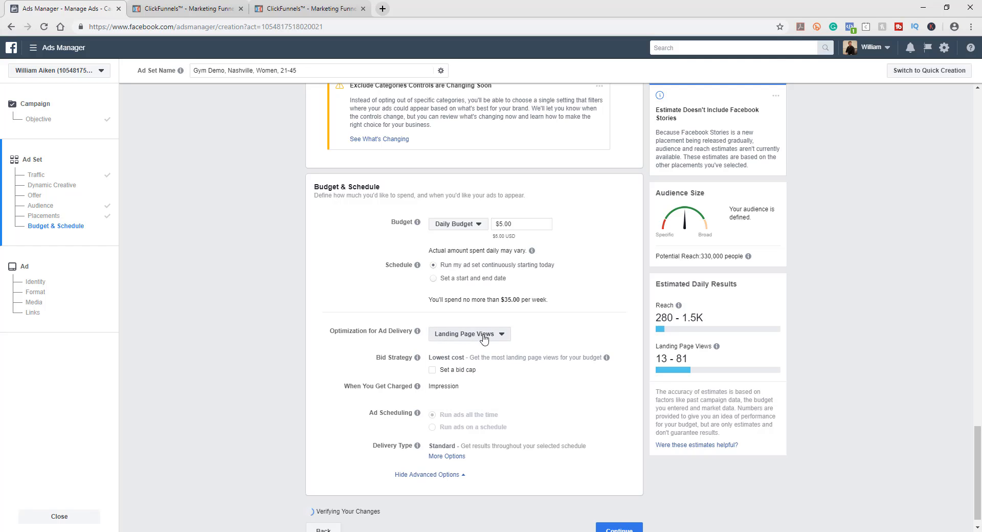
left_click(475, 335)
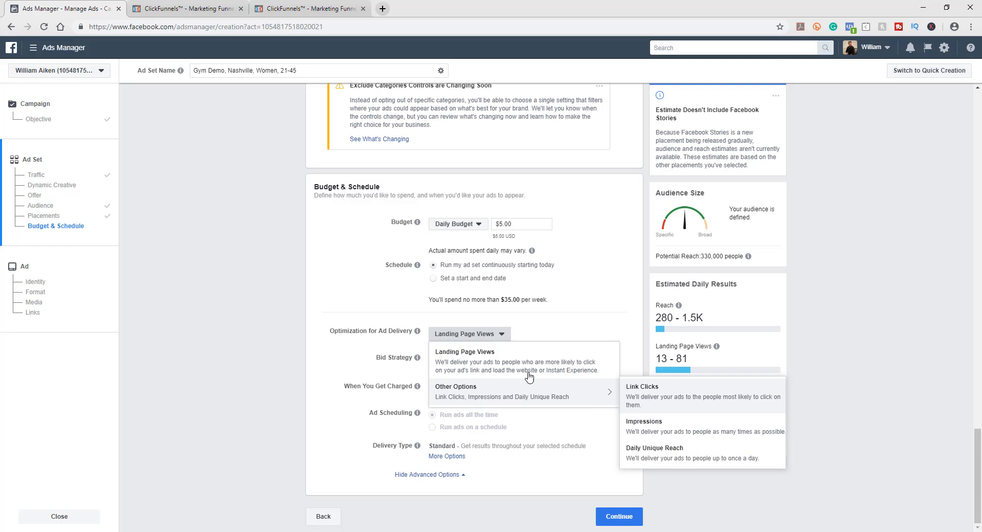
left_click(487, 353)
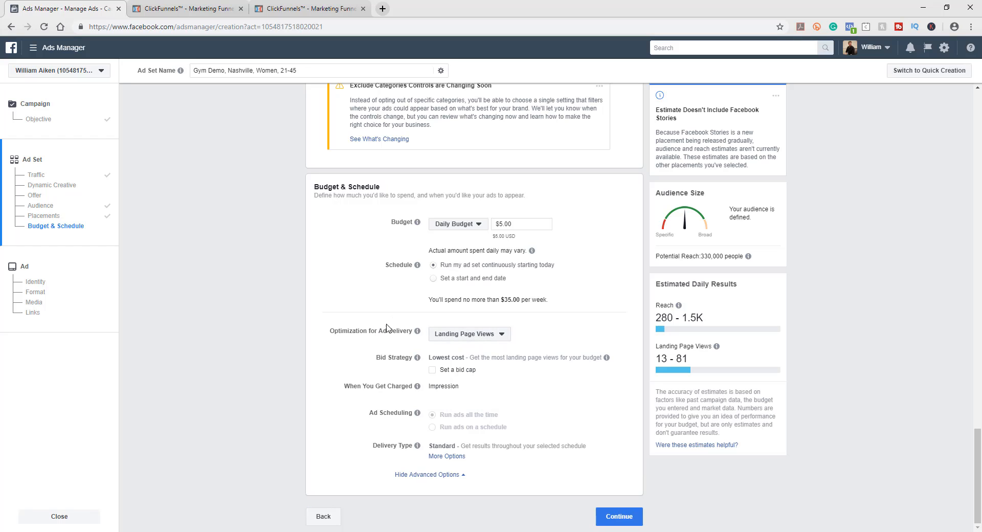
left_click(441, 337)
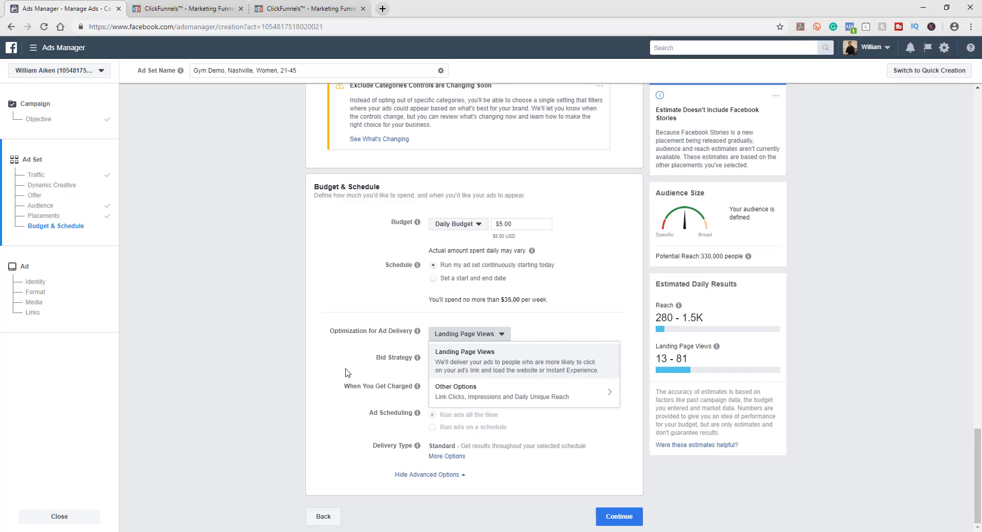
left_click(337, 347)
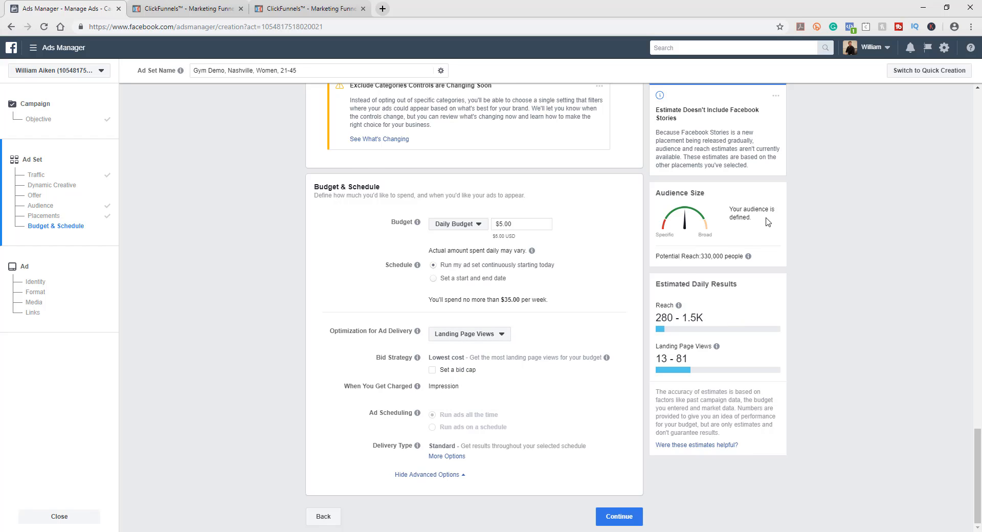
- Continue to the ad level and name the ad "Gym Demo, Nashville, Women, 21-45"
left_click(619, 518)
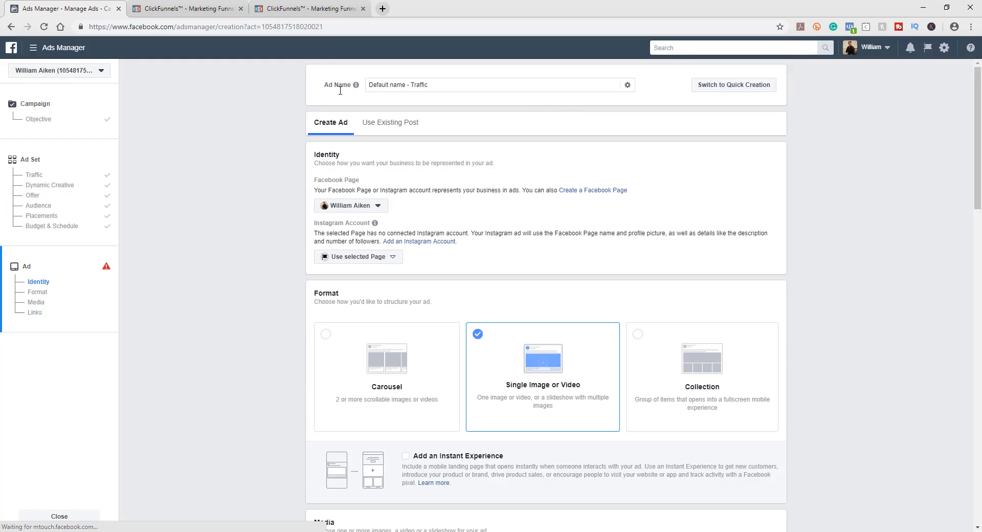
left_click_drag(429, 85, 370, 84)
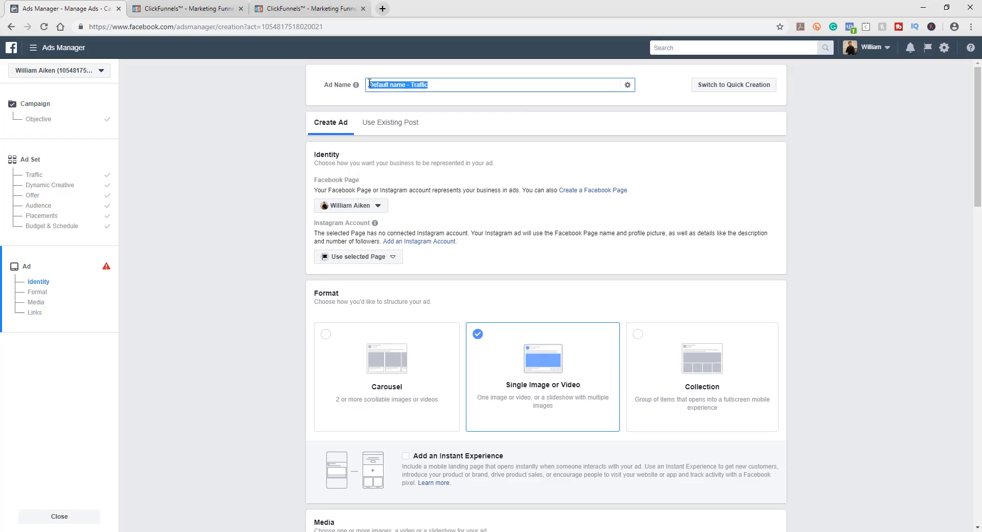
type("Na")
key("BackSpace")
key("BackSpace")
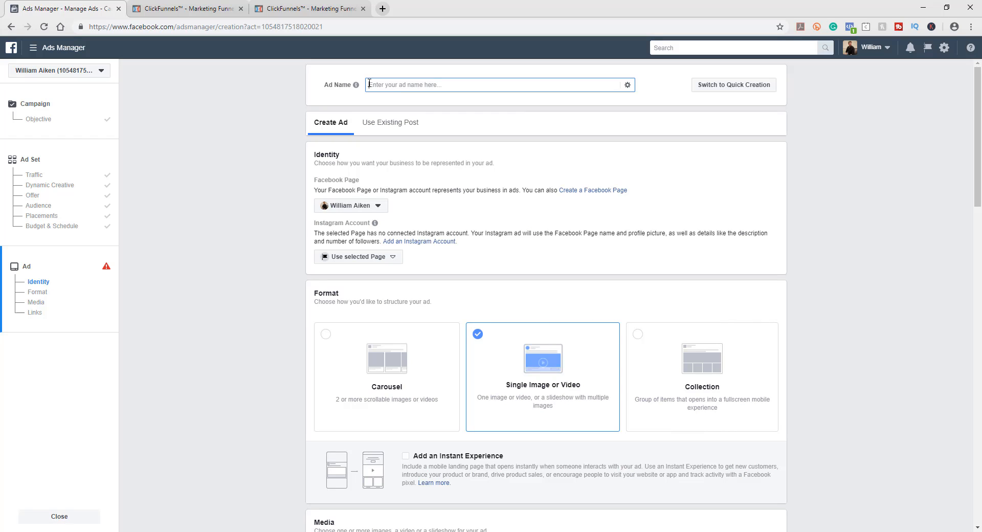
type("Gym,  ash")
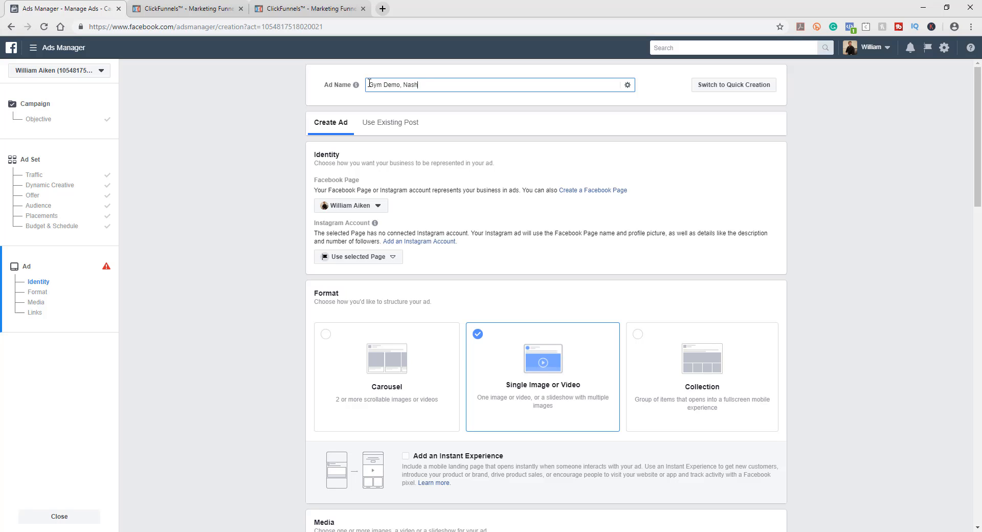
type("ville, Women, 21-45")
- Try the Carousel format for the ad and look over its link cards and preview
scroll(820, 199, "down", 3)
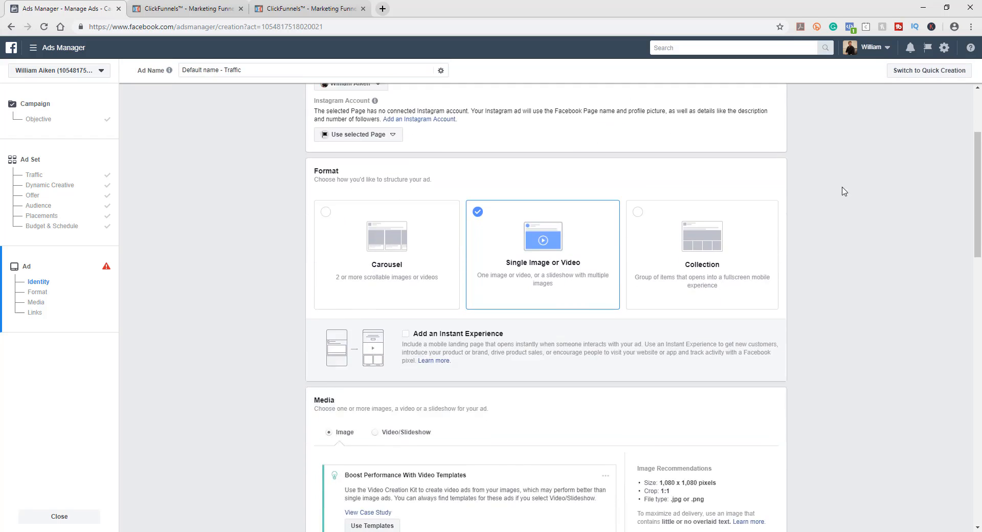
scroll(838, 198, "up", 2)
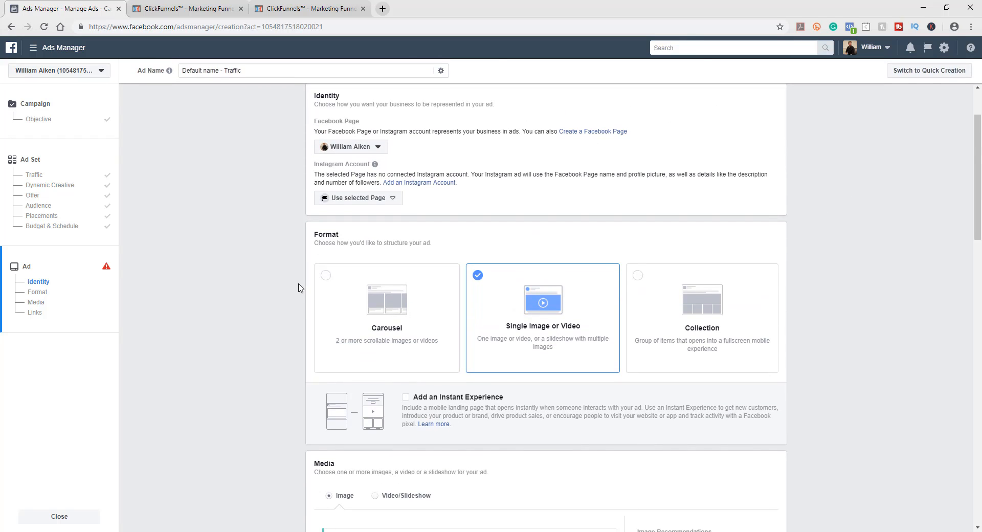
left_click(325, 279)
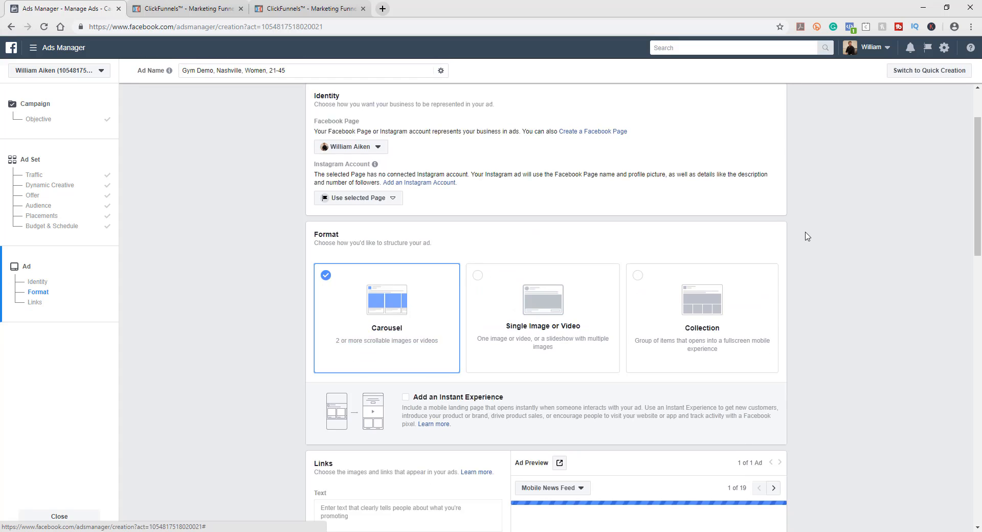
scroll(806, 235, "down", 3)
scroll(807, 236, "down", 3)
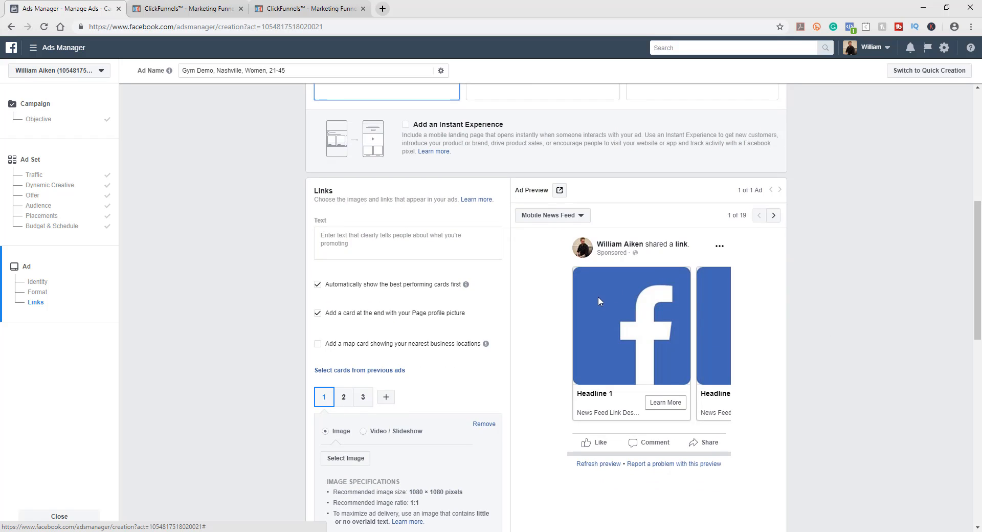
scroll(798, 286, "up", 4)
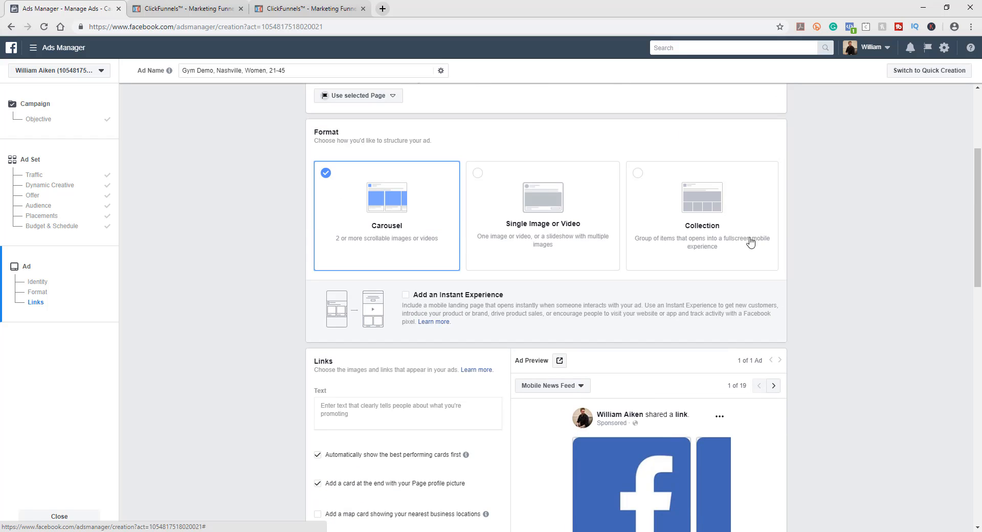
- Choose the Single Image or Video format for the ad and review the Media section's image options
left_click(477, 177)
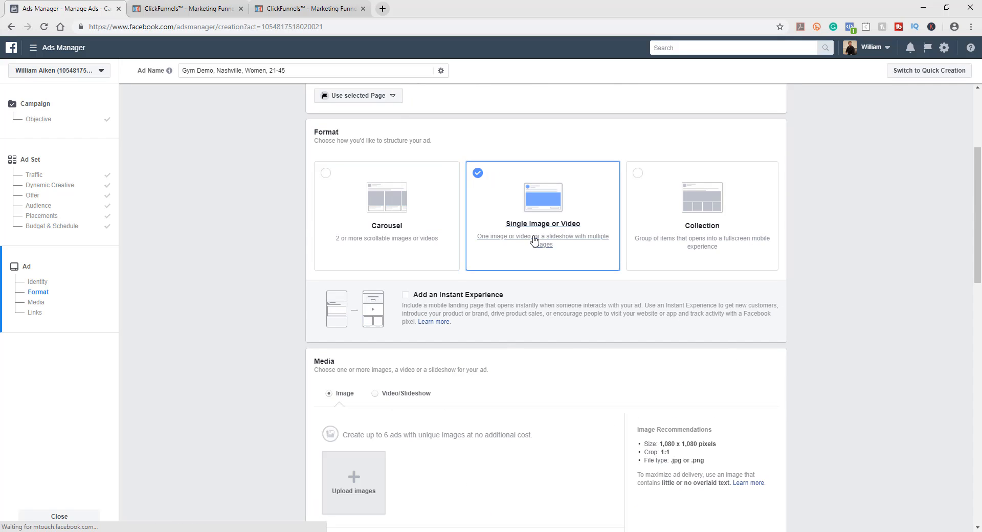
scroll(577, 345, "down", 2)
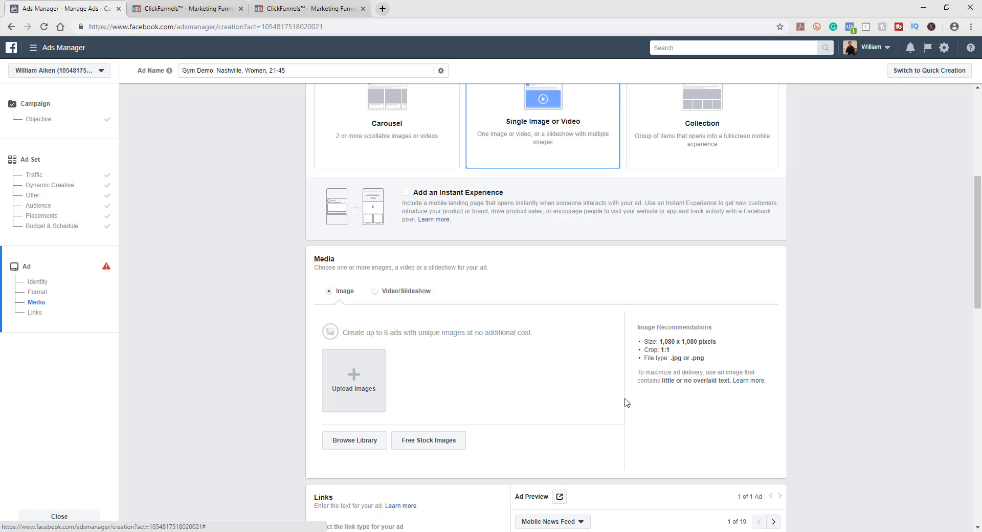
scroll(741, 397, "up", 3)
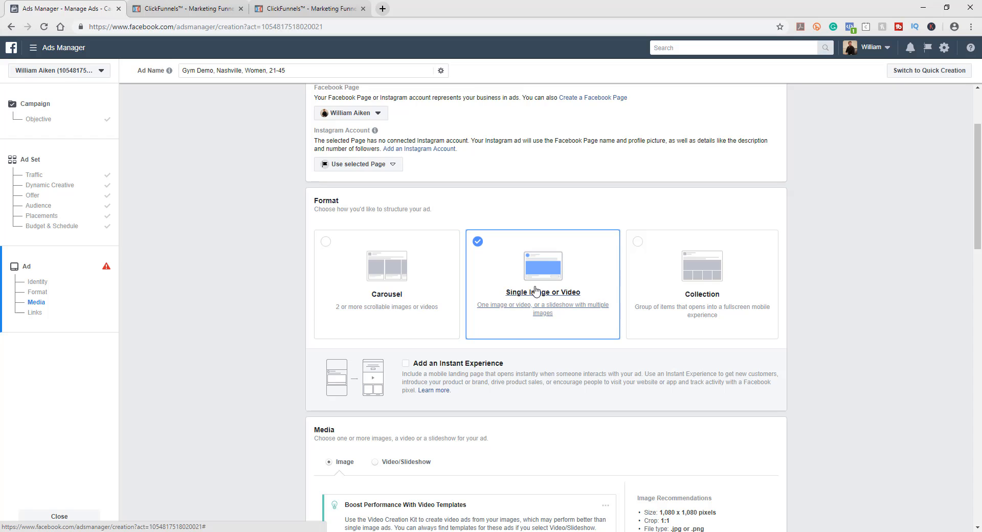
scroll(825, 361, "down", 6)
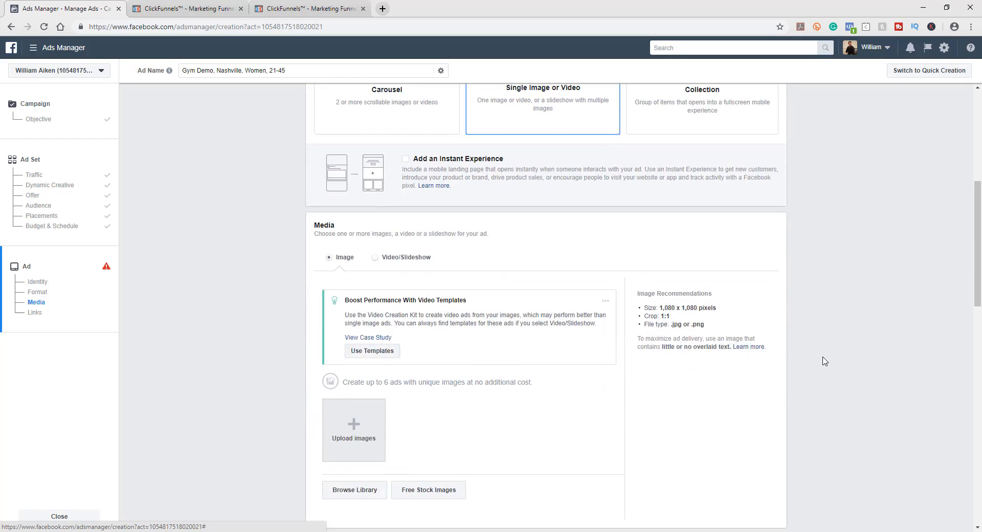
- Upload the treadmill class photo Screen_Shot_2017_04_12_at_1.40.10_PM from the Pictures folder as the ad image
scroll(822, 357, "down", 1)
left_click(353, 290)
scroll(43, 165, "up", 5)
scroll(42, 166, "up", 3)
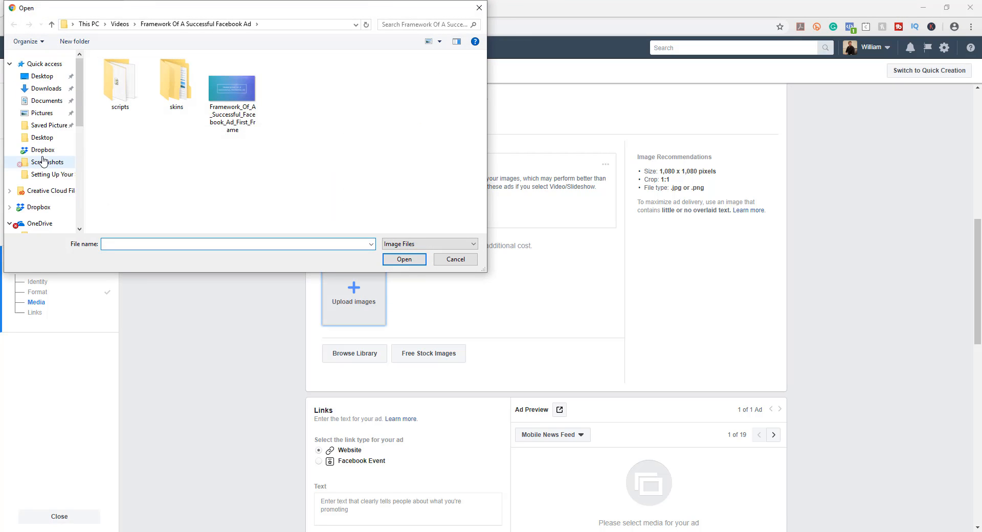
left_click(39, 115)
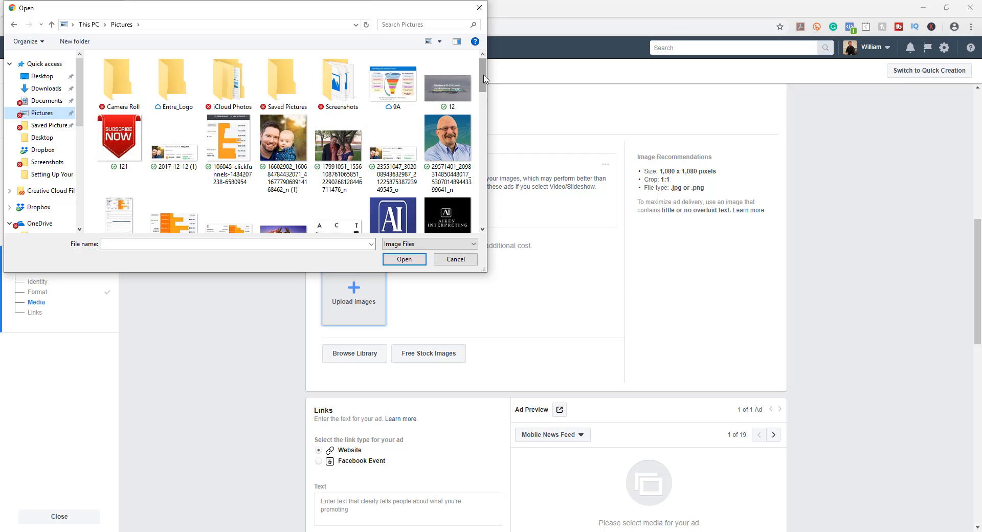
left_click_drag(484, 79, 511, 180)
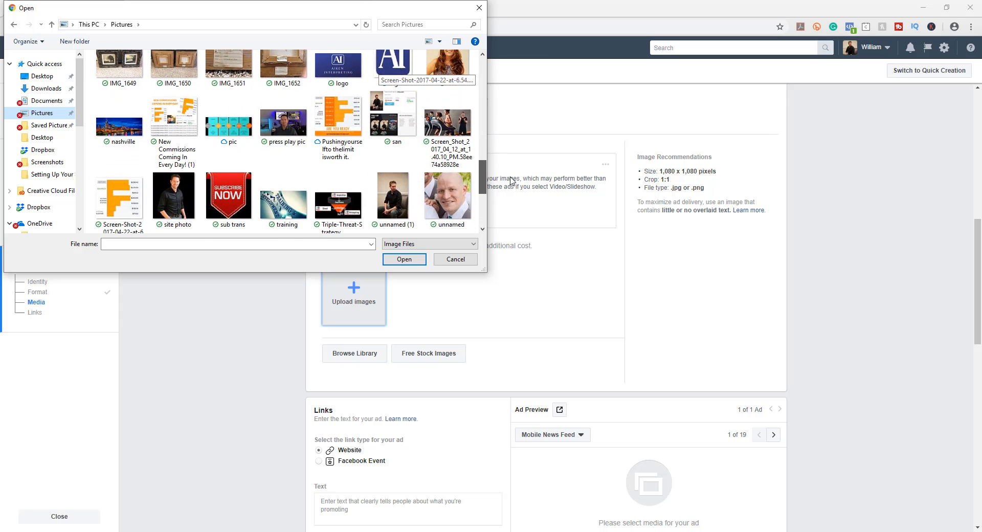
double_click(450, 122)
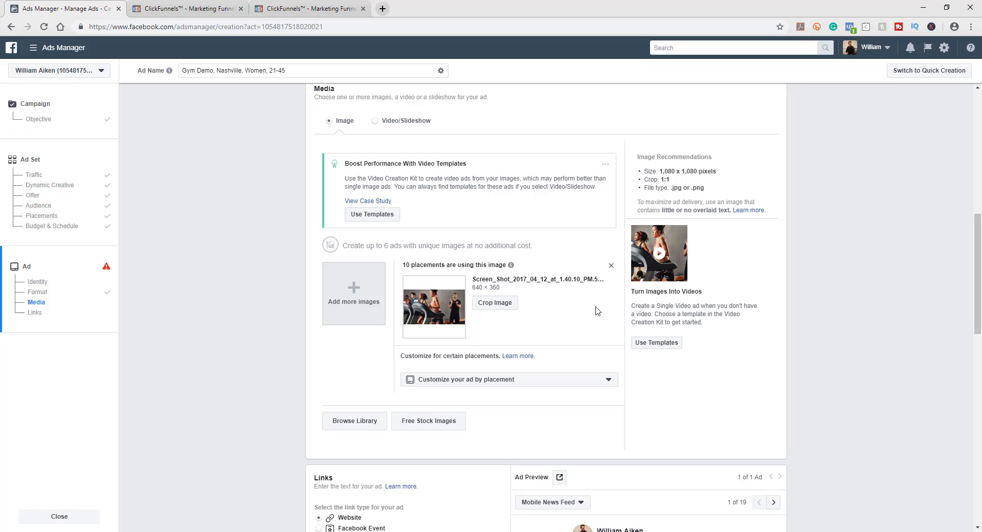
- Compare the Square, Horizontal and Original crop ratios for the uploaded ad image and apply Original
scroll(259, 315, "up", 2)
scroll(262, 310, "down", 2)
left_click(495, 303)
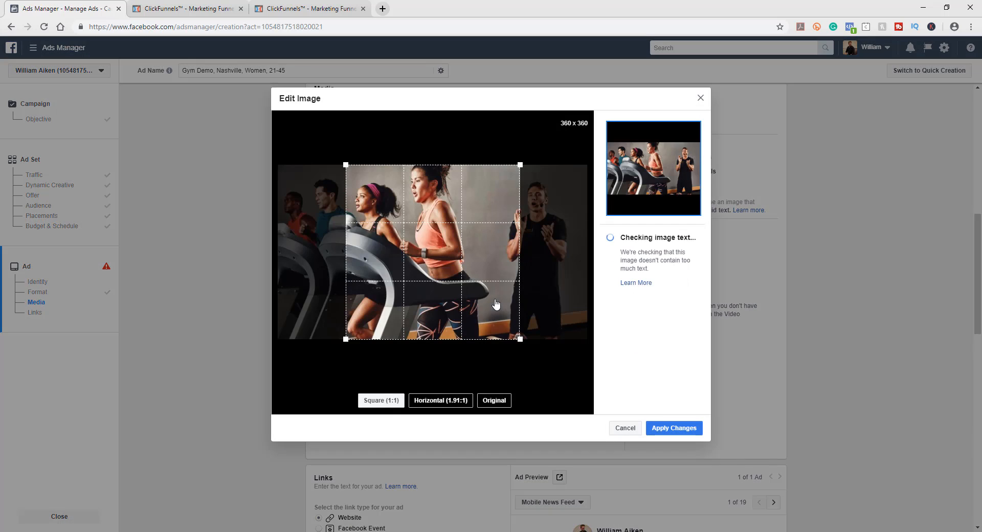
left_click_drag(453, 219, 393, 213)
left_click(454, 404)
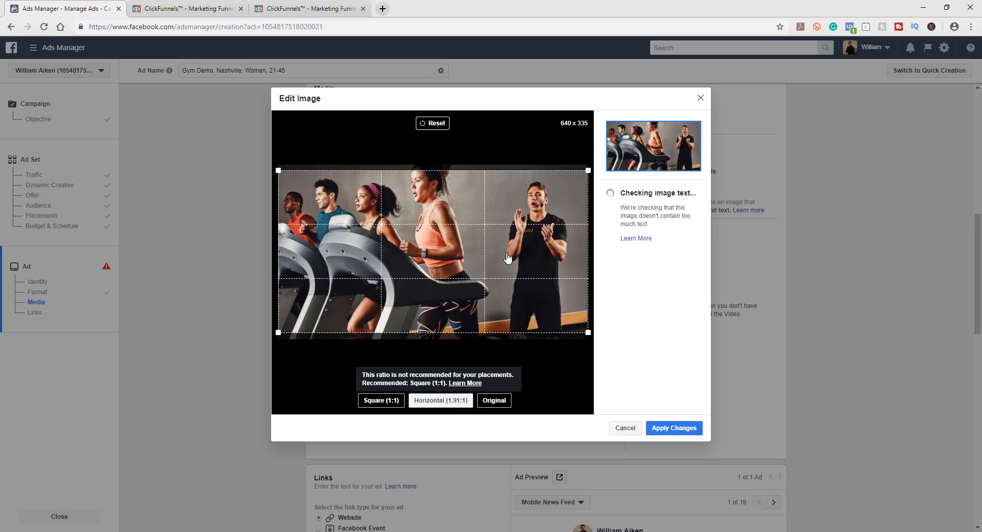
left_click(496, 403)
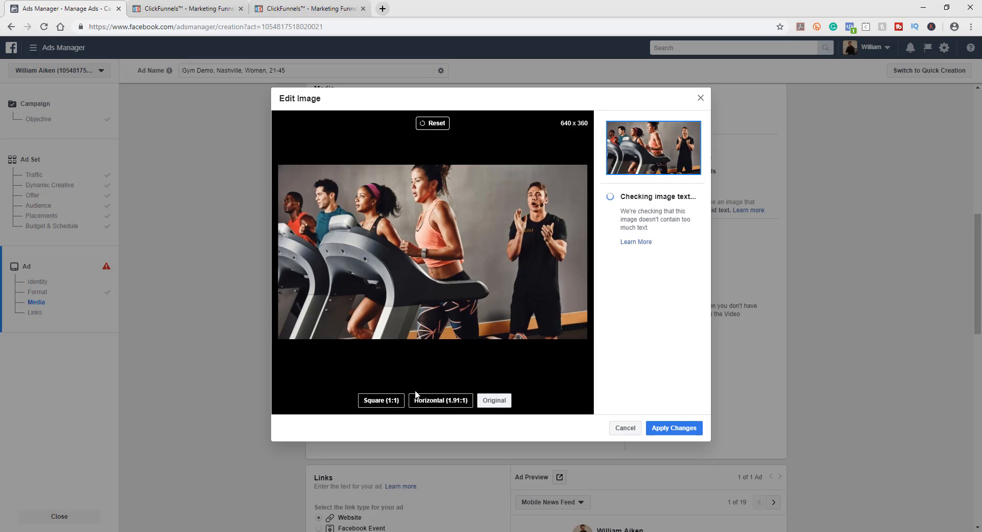
left_click(661, 428)
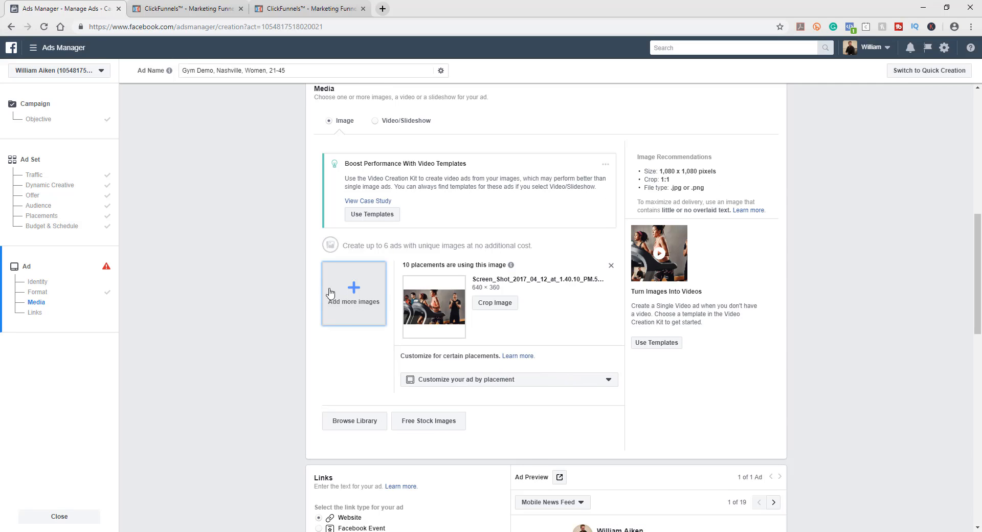
- Keep Website as the link type and begin the ad's text with the greeting "Hey Nashville," followed by a blank line
scroll(292, 314, "down", 4)
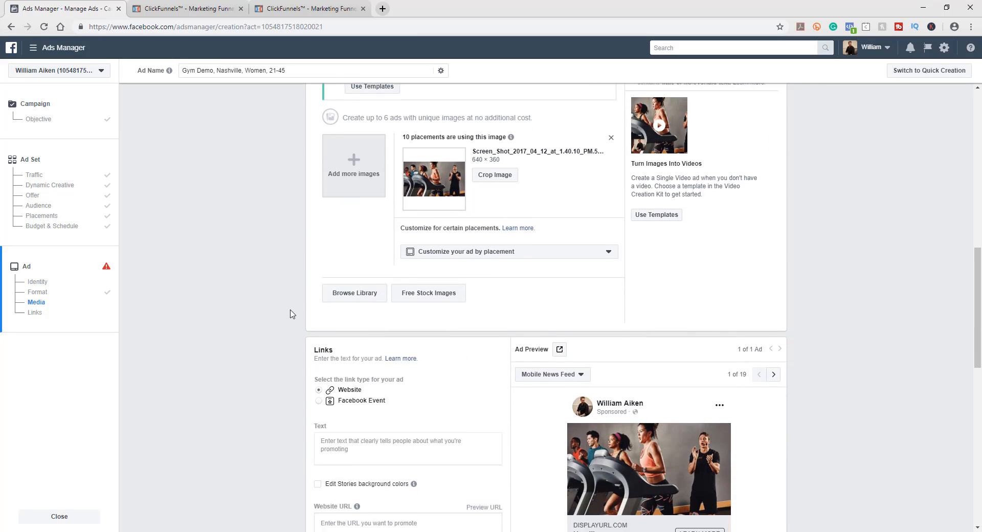
scroll(292, 314, "up", 3)
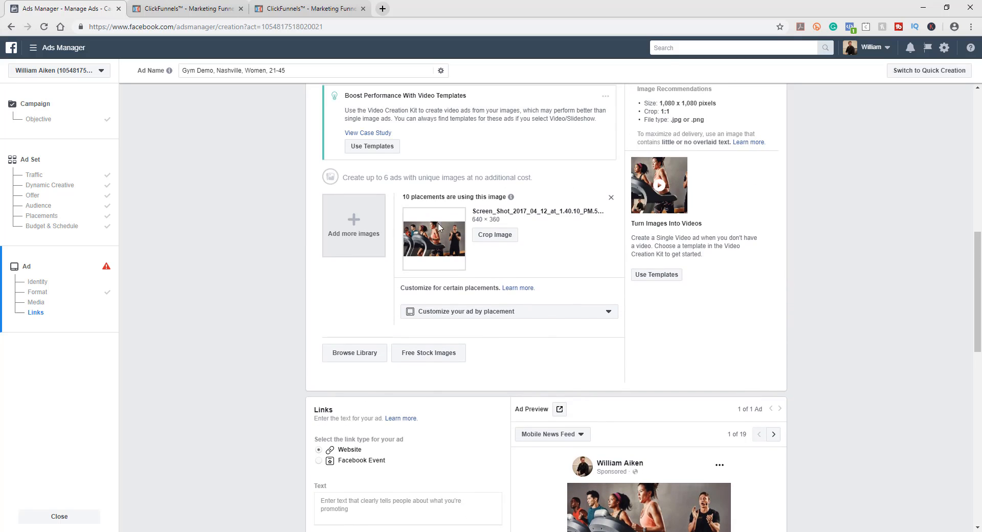
mouse_move(510, 196)
scroll(295, 311, "down", 5)
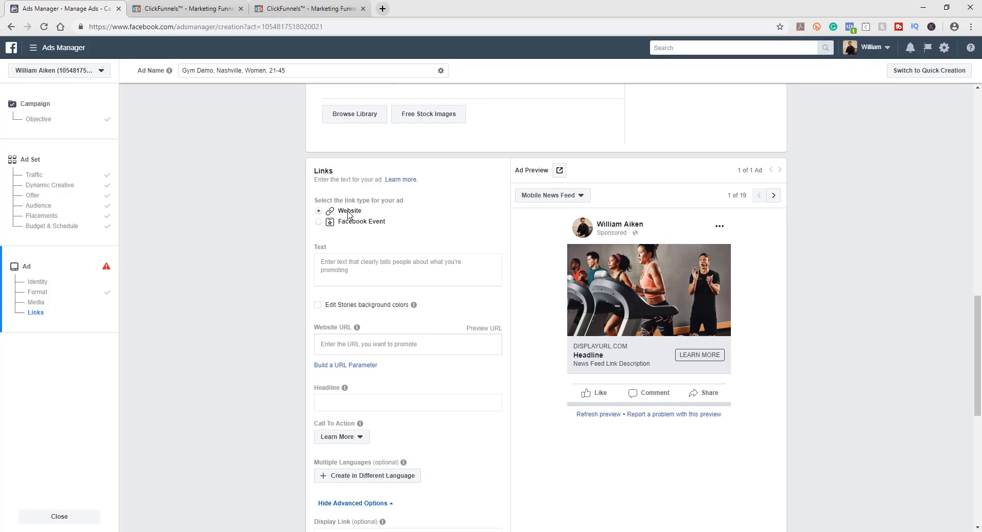
scroll(458, 266, "down", 3)
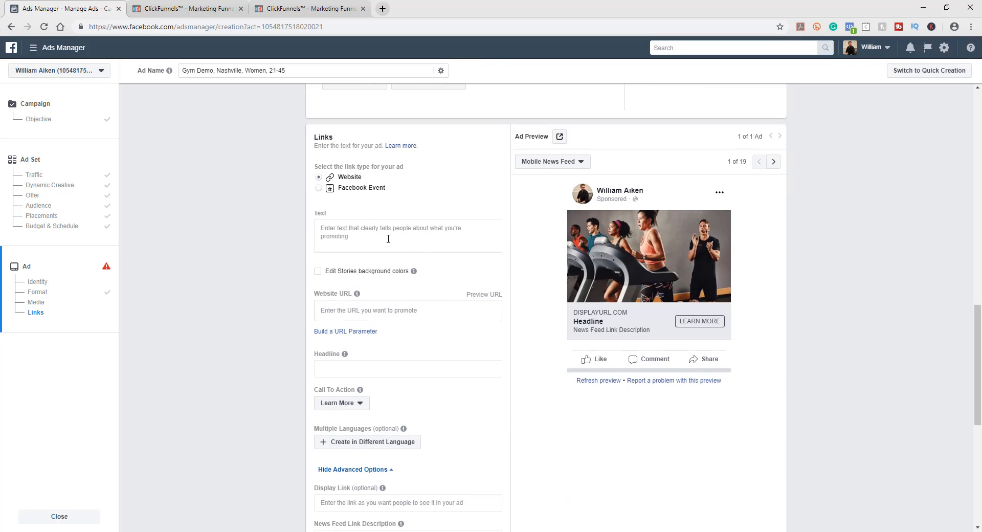
left_click(363, 231)
type("Hey Nash")
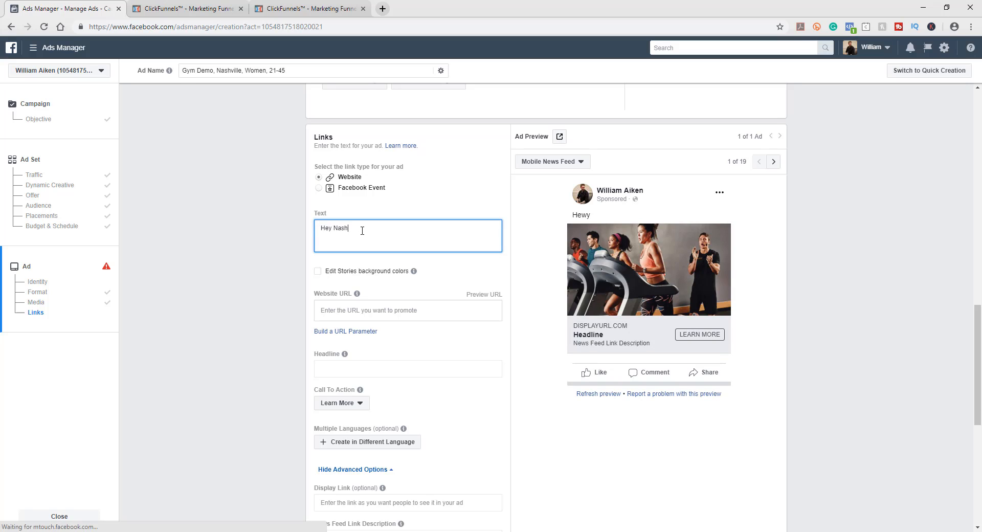
type("ville.")
key("Return")
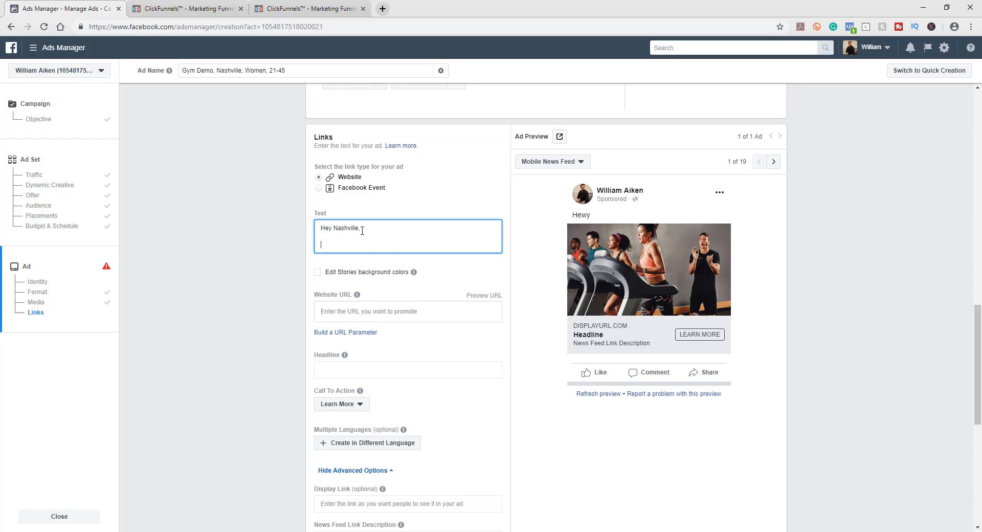
- Add the sentence "We're Nashville Gym and we are doing something CRAZY to promote our gym." to the ad text
type("We're Nashville Gym and we")
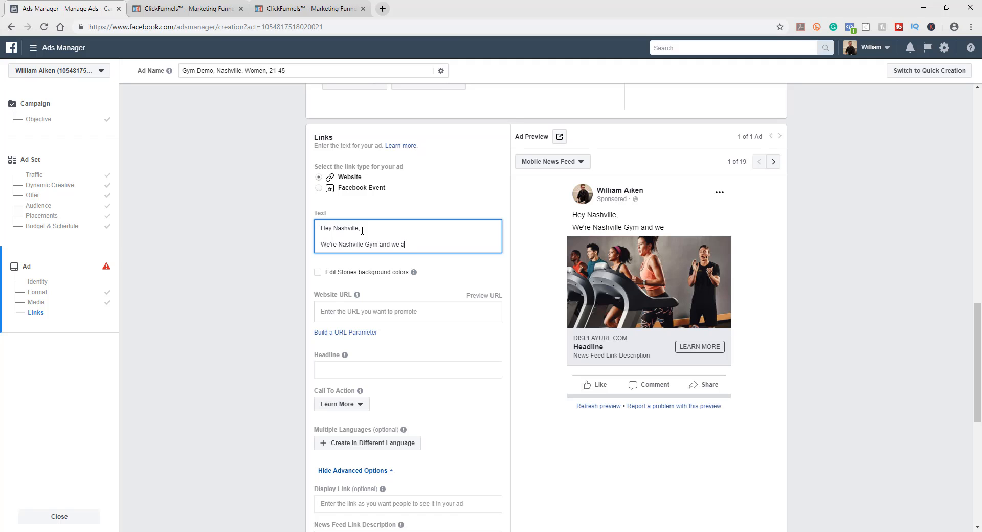
type("are doing something")
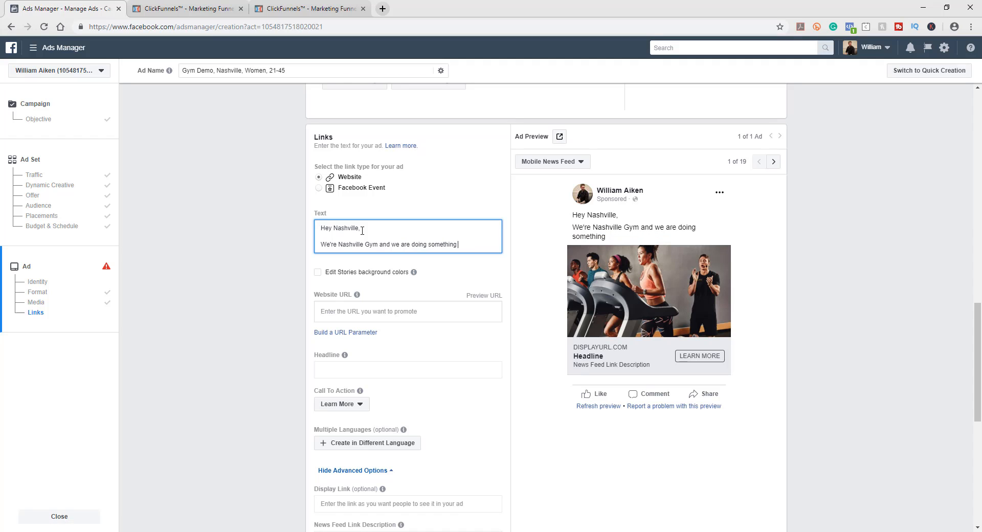
type(" CRAZY ")
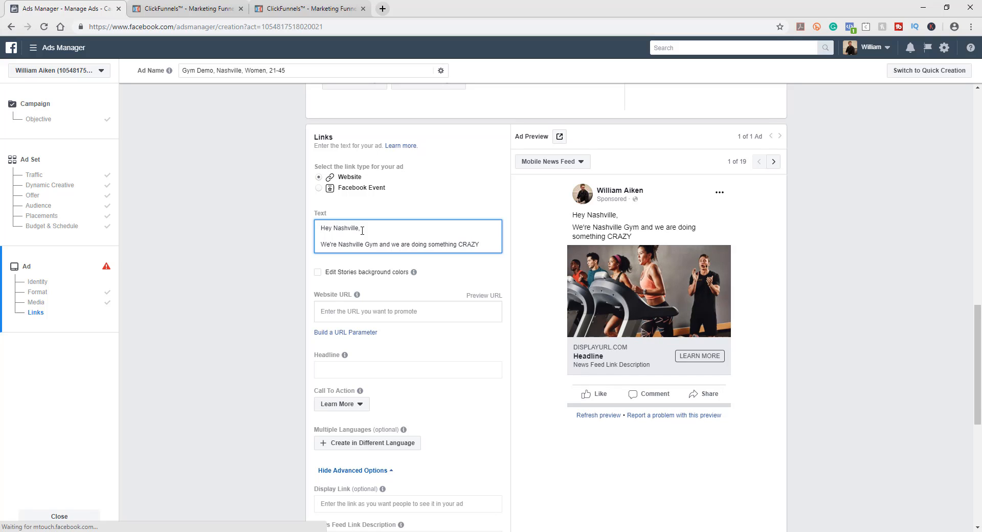
type("to promote our gym.")
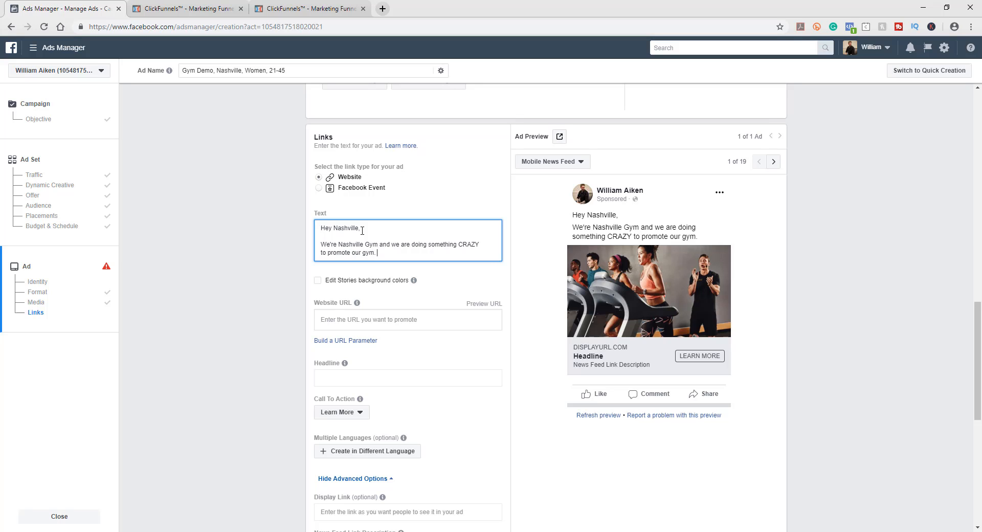
- Continue the ad text with "We are giving away 50 vouchers for our new location that recently opened!"
type("We ar")
type("e giving away 50")
type(" you")
type("cher")
type("s for o")
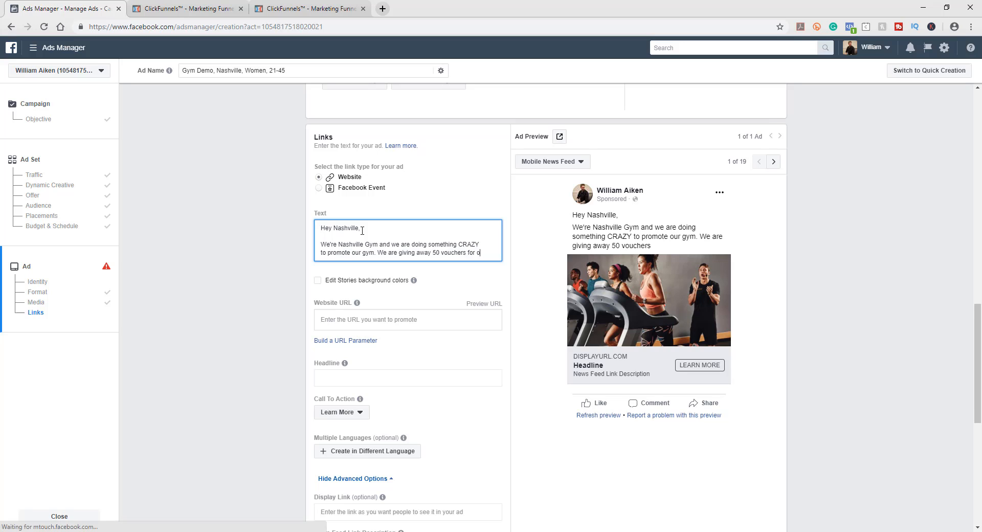
type("ur")
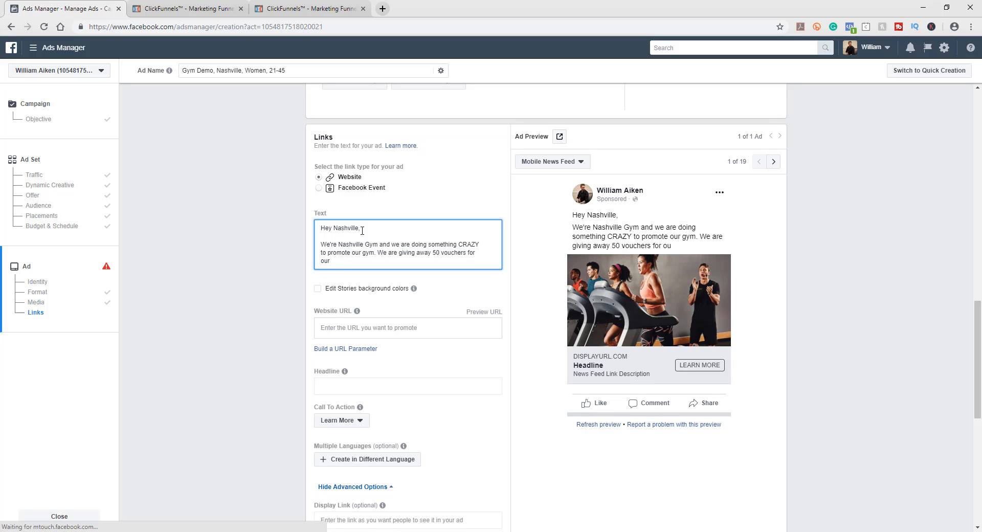
type(" new gy")
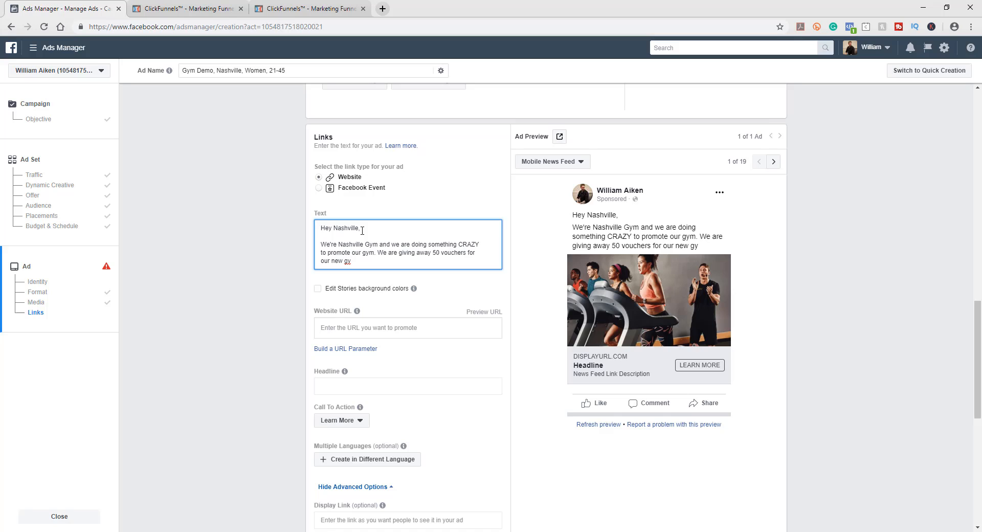
key("BackSpace")
key("BackSpace")
type("location that recently opened!")
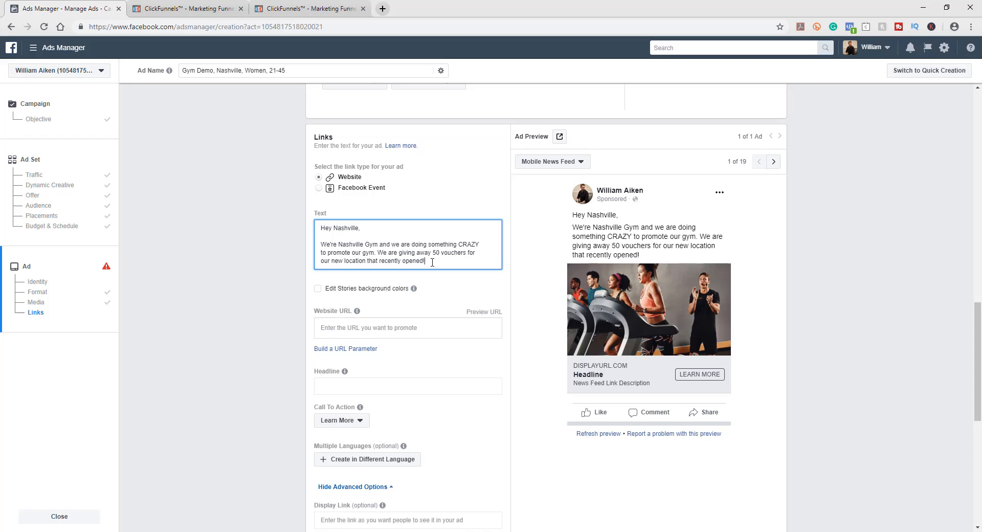
- Add a separate closing line to the ad text: "Get one now by clicking the button below or simply go here:"
key("Return")
key("Return")
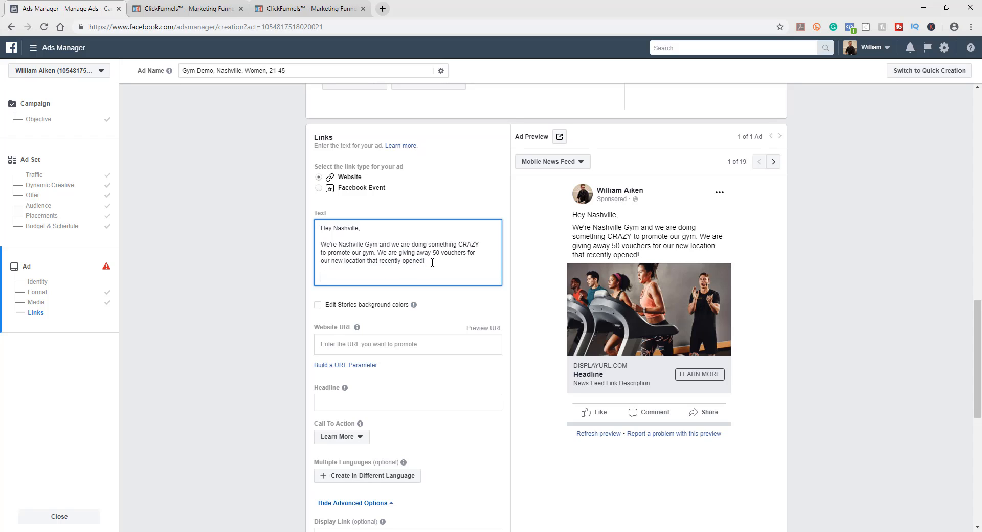
type("Get one now")
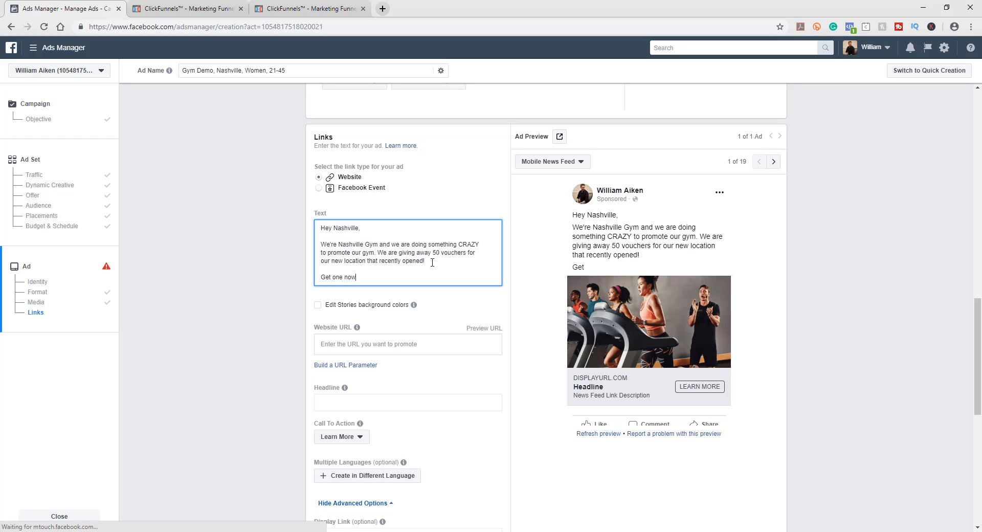
type(" by c")
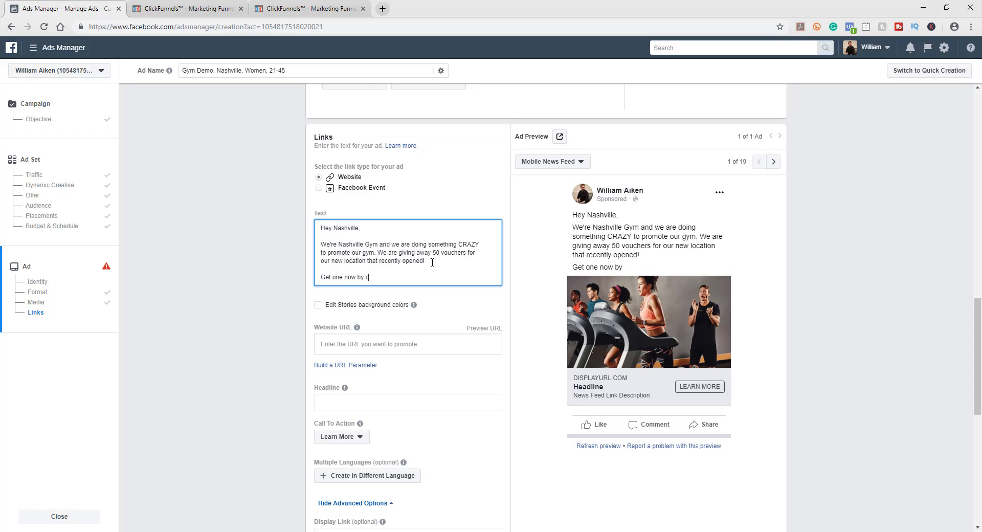
type("licking t")
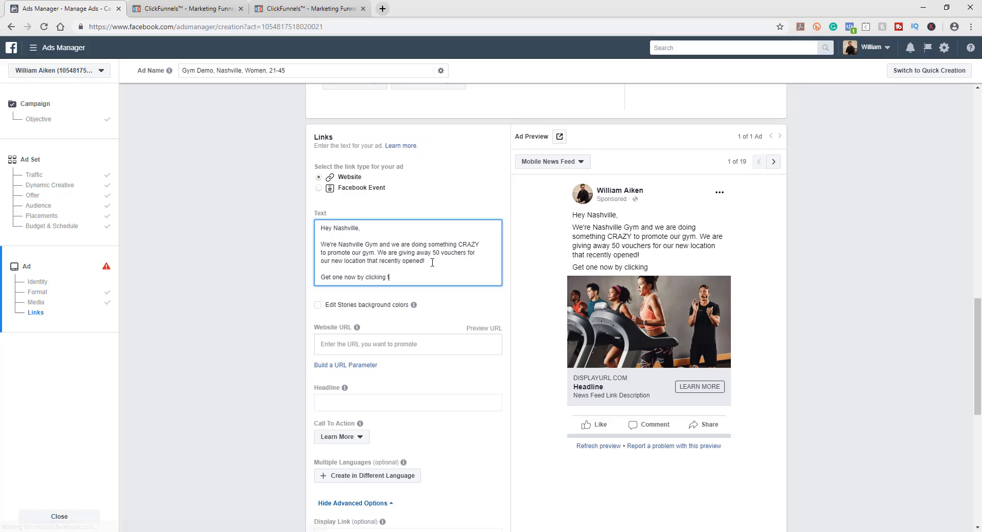
type("he button below or simply go here:")
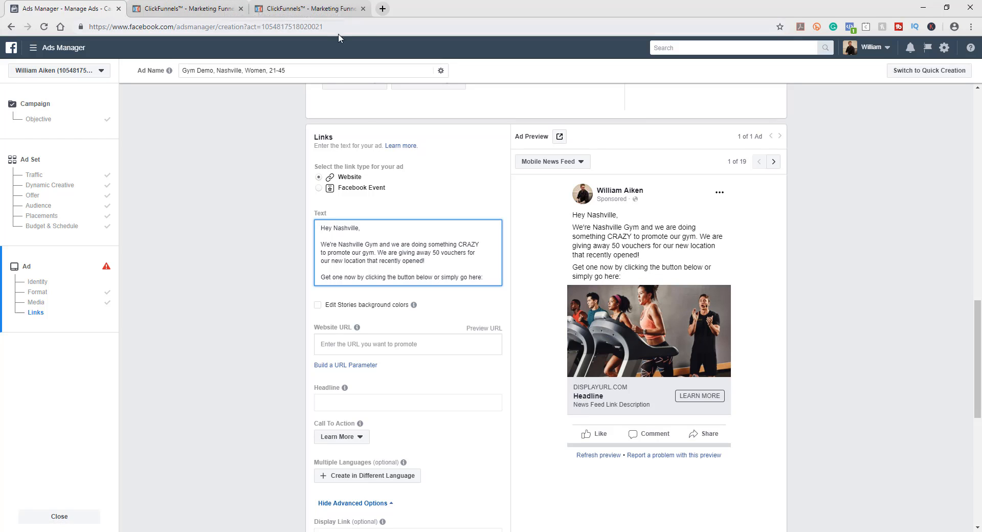
- Open the Bitly link shortener in a new browser tab
left_click(383, 10)
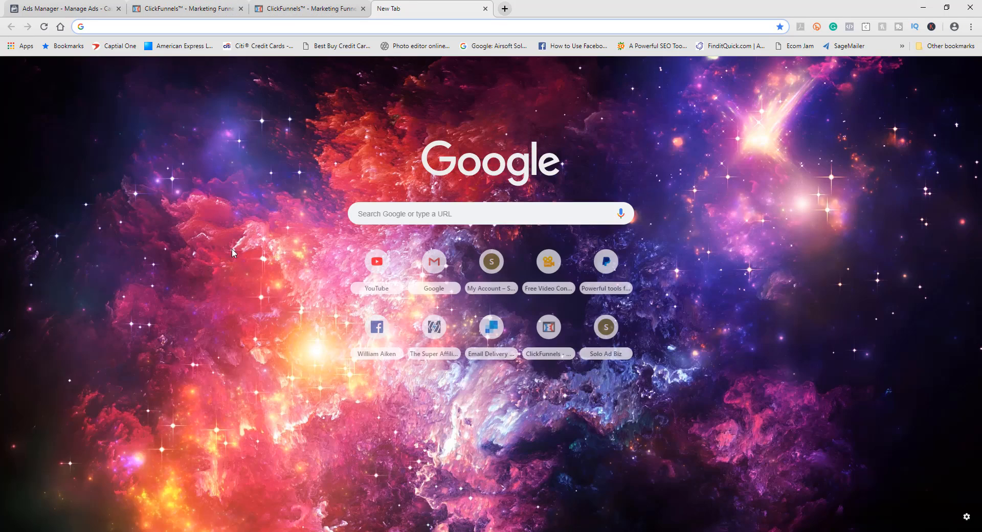
type("bitly")
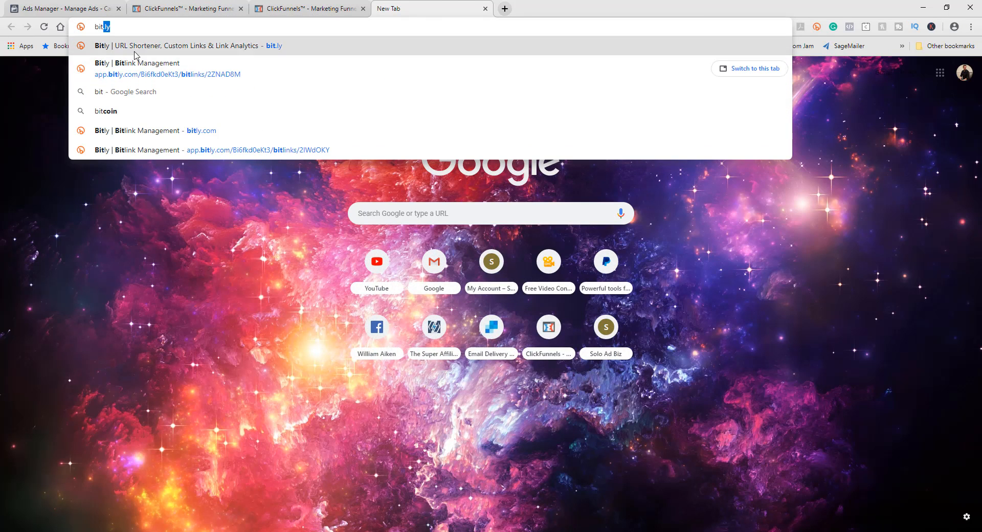
left_click(135, 50)
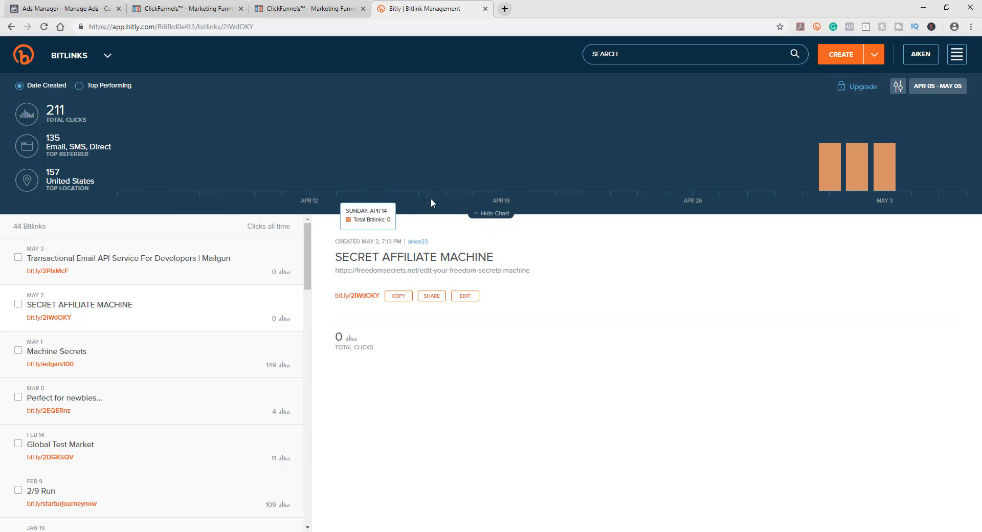
- Switch to ClickFunnels, open the Gym Discount Funnel's Landing Page step, and examine its full URL and the clickfunnels domain part
left_click(207, 6)
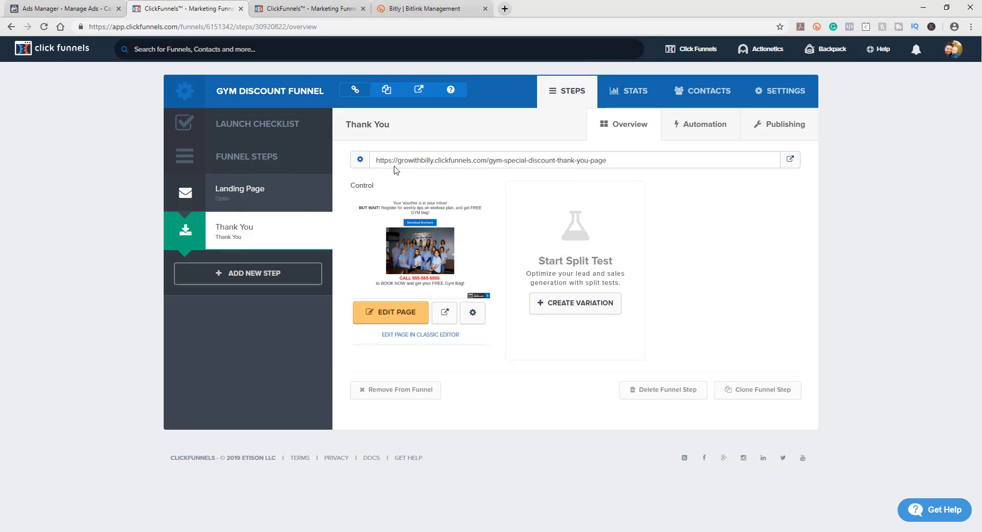
left_click(252, 186)
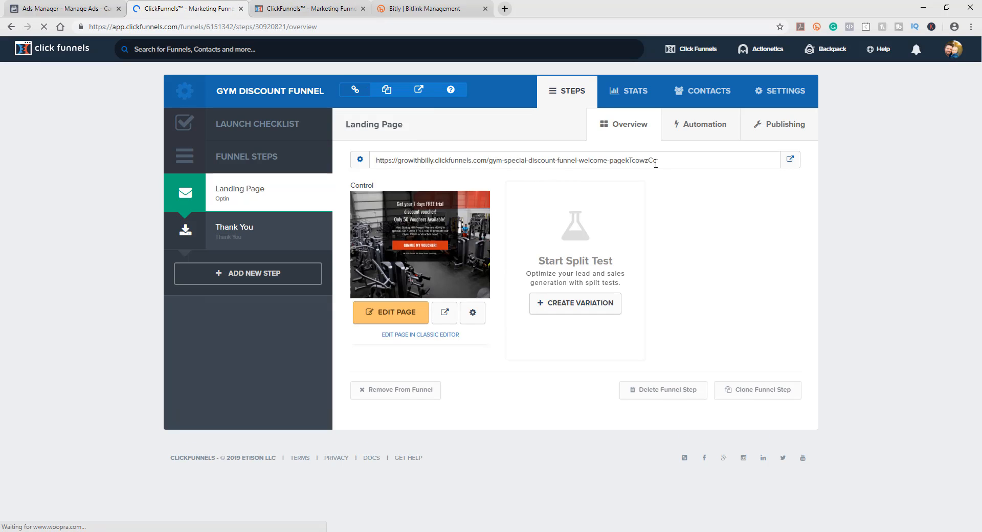
left_click_drag(658, 163, 379, 159)
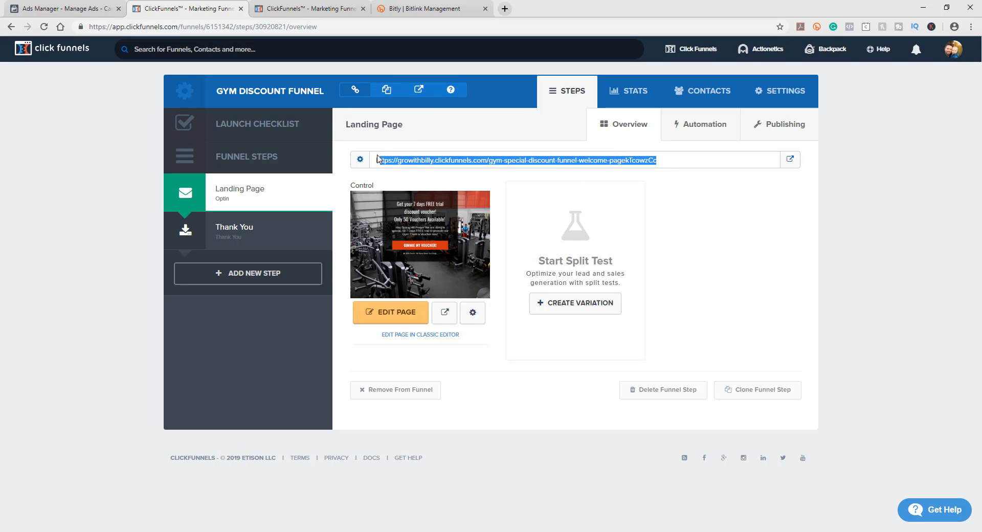
left_click(804, 235)
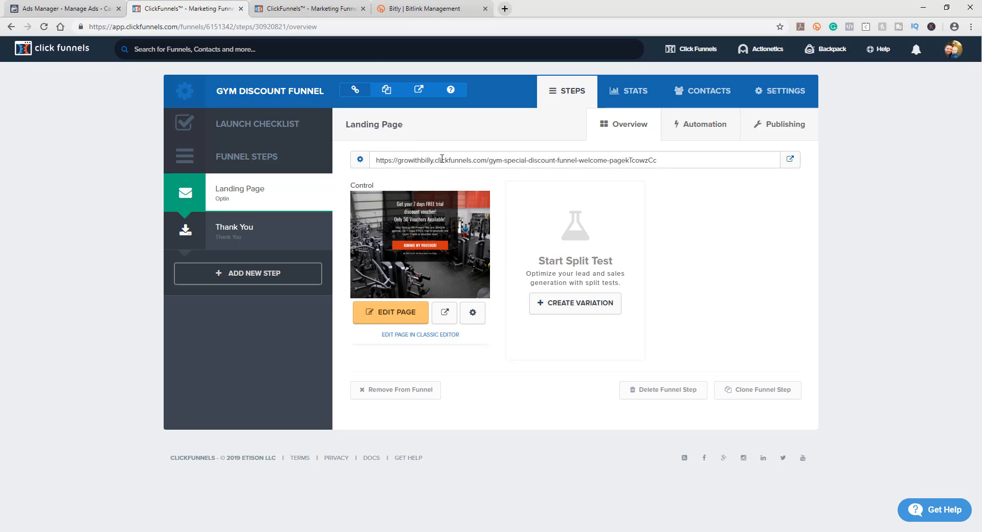
left_click_drag(435, 160, 475, 160)
left_click(458, 162)
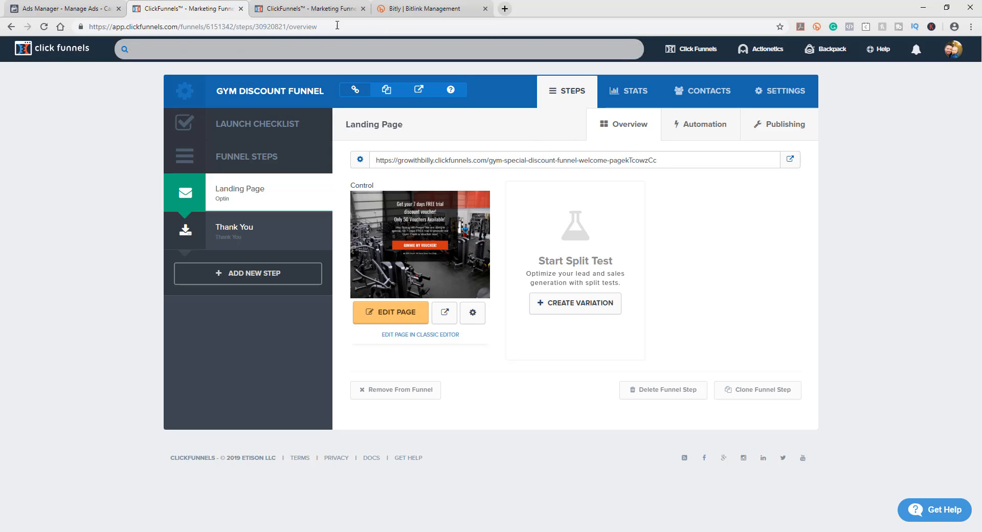
left_click(416, 8)
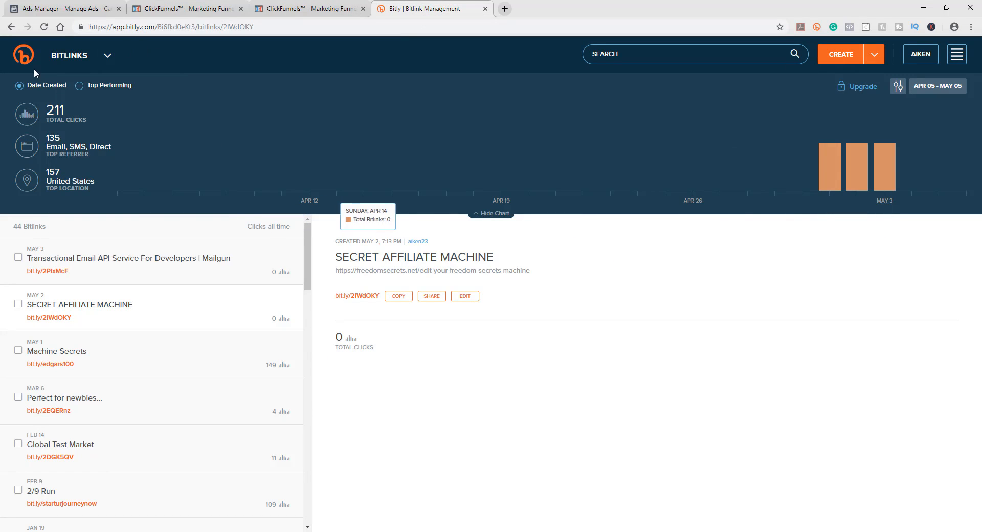
left_click(843, 55)
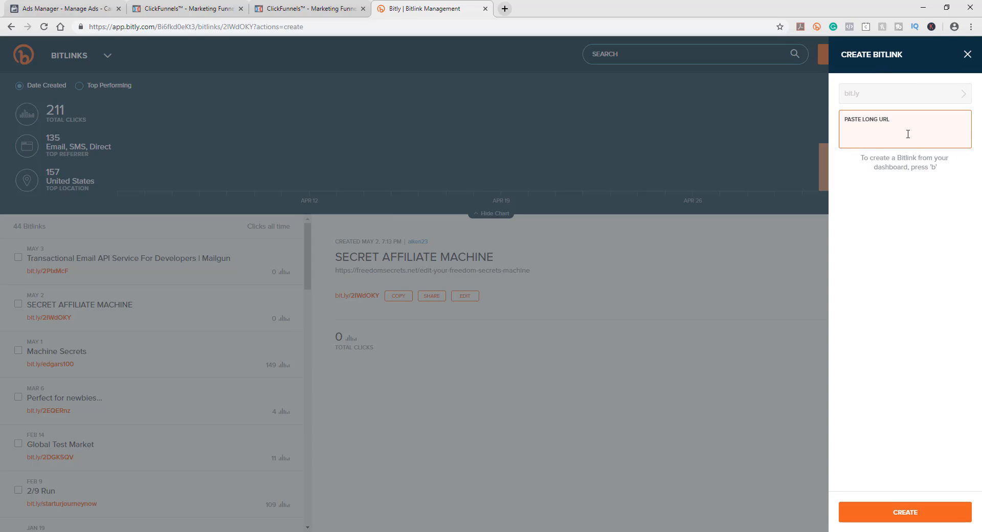
type("https://growithbilly.clickfunnels.com/gym-special-discount-funnel-welcome-pagekTcowzCd")
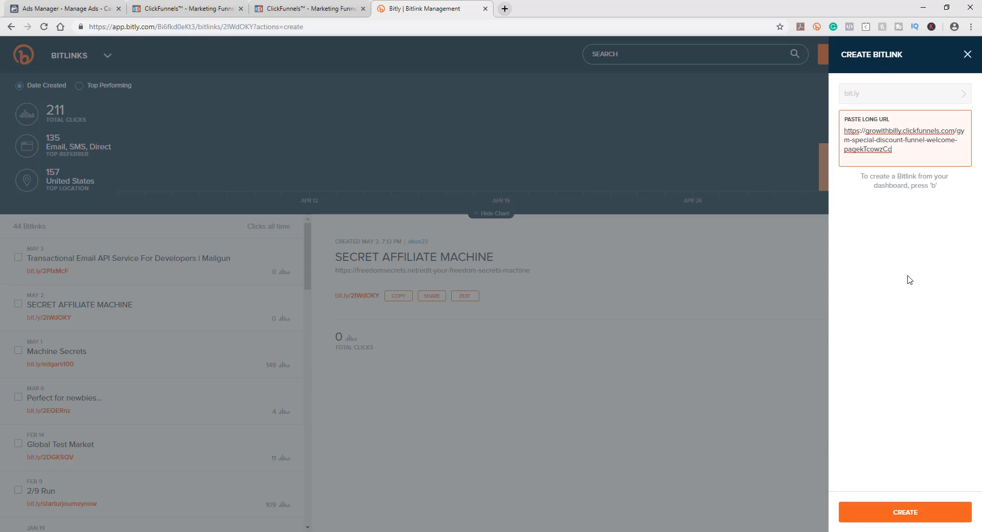
left_click(899, 195)
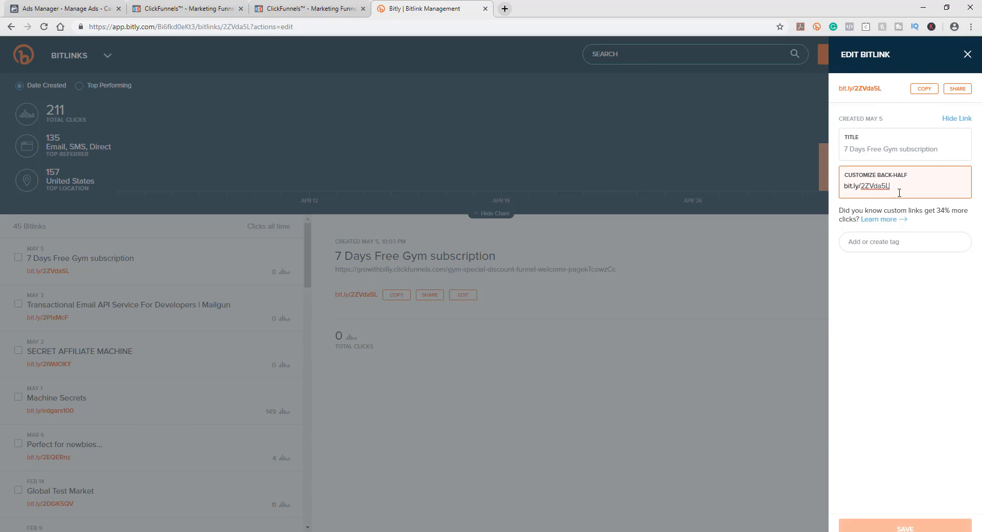
- Save the new Bitlink with the custom back-half "nashvillegympromo" and copy the short link
left_click_drag(892, 186, 865, 187)
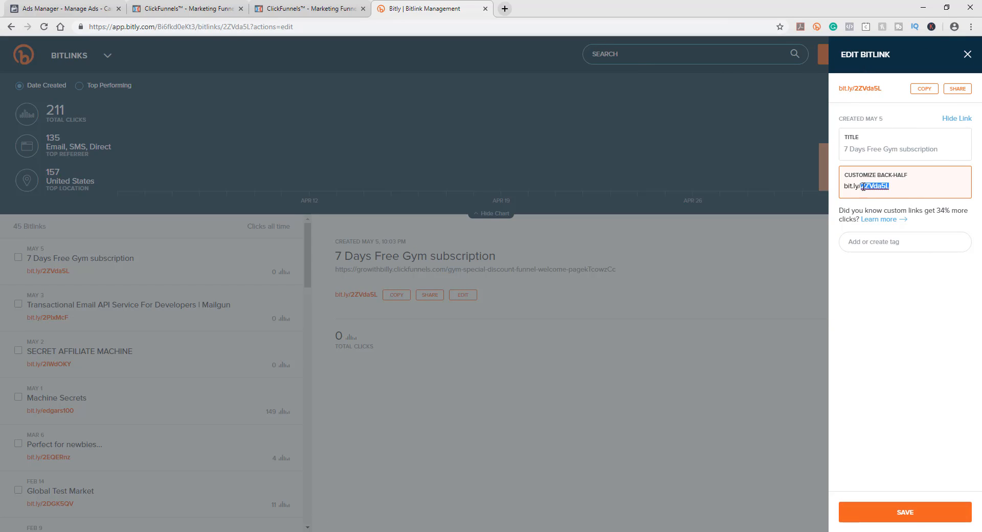
type("50freevouchers")
left_click_drag(911, 189, 864, 187)
key("BackSpace")
type("nashvillegympromo")
double_click(863, 186)
left_click(910, 514)
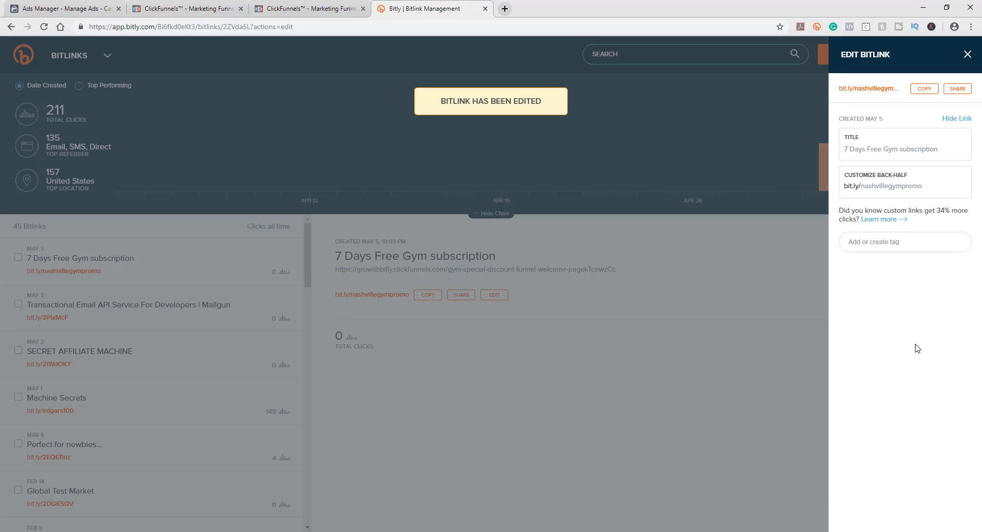
left_click(924, 89)
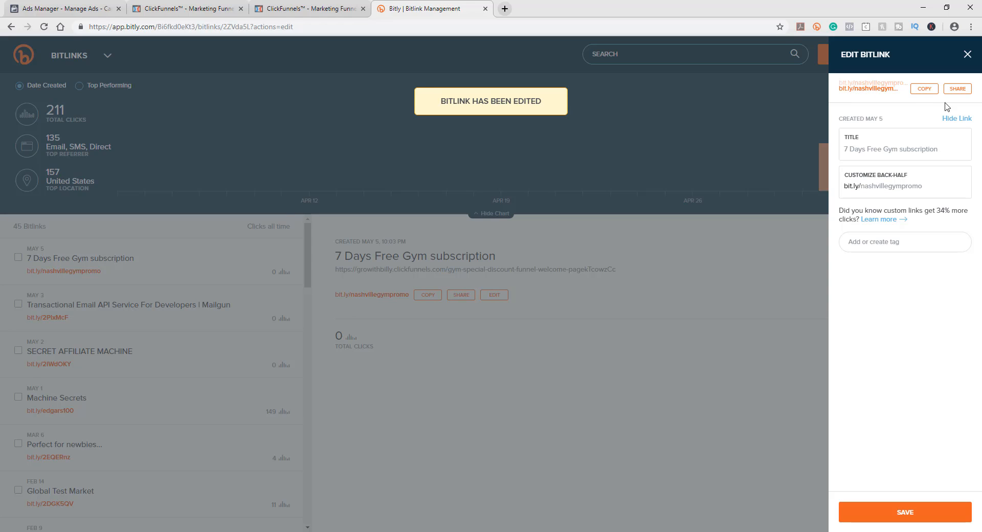
left_click(504, 9)
type("http://bit.ly/nashvillegympromo")
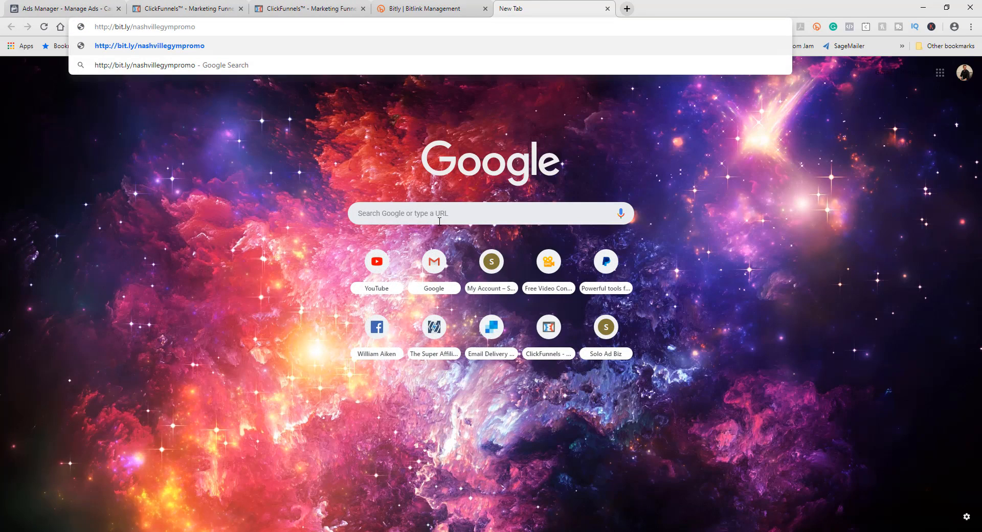
key("Return")
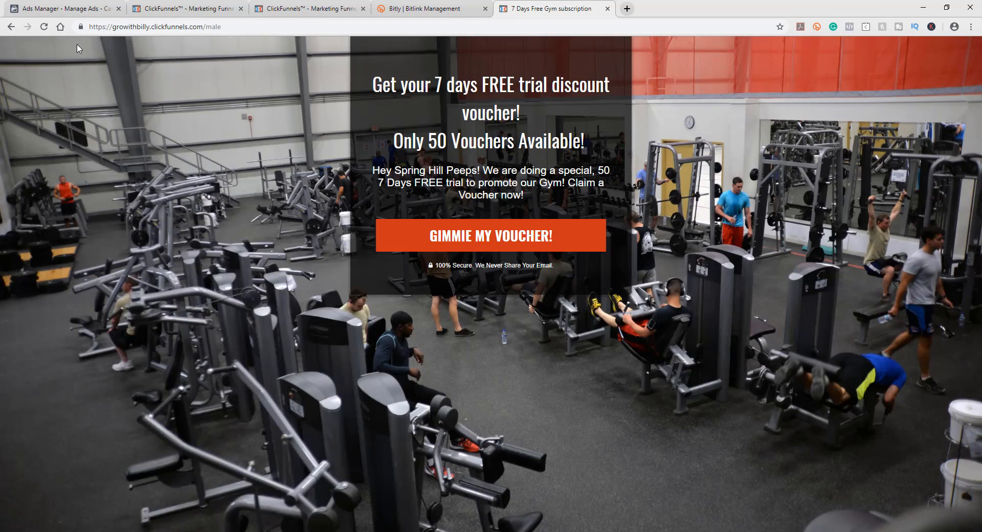
left_click(407, 247)
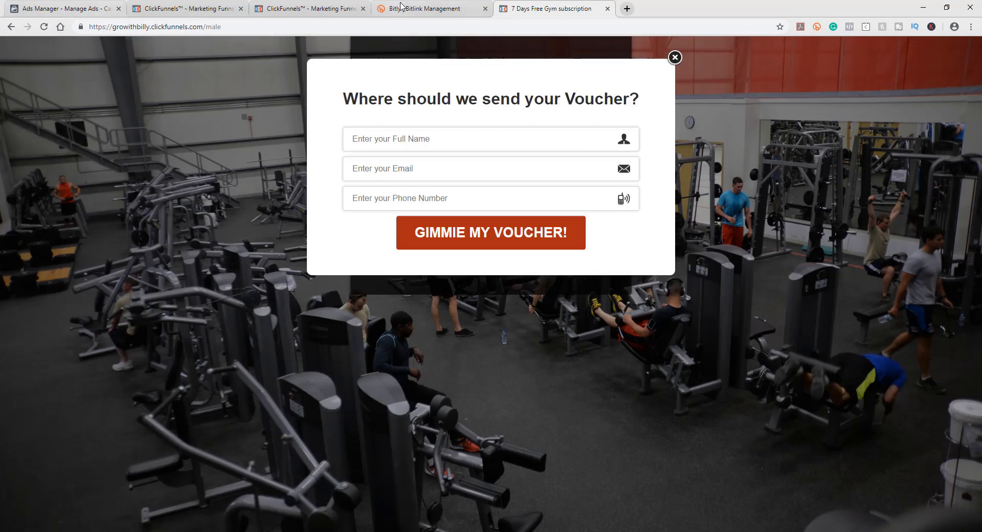
left_click(674, 86)
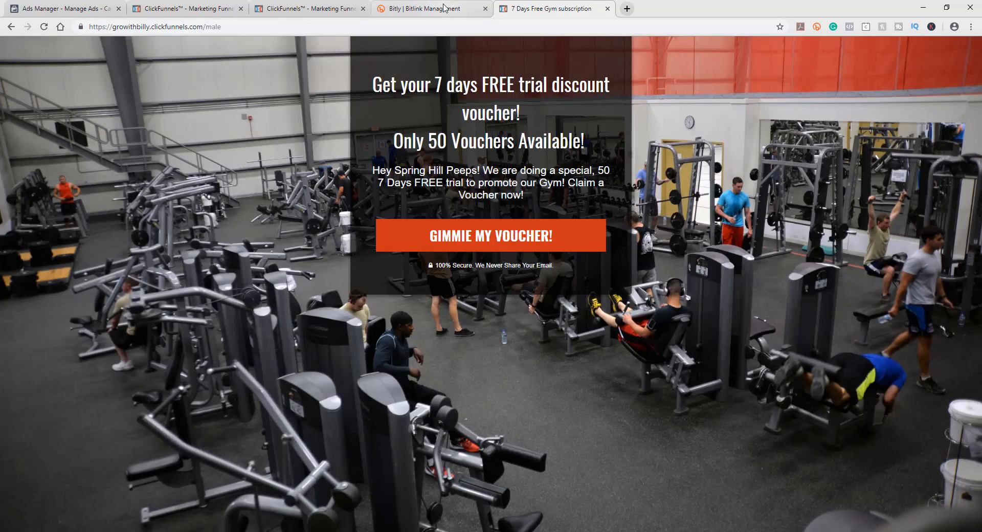
- Return to Bitly, reload the page and examine the gym link's click chart, referrers and locations
left_click(450, 9)
left_click(634, 100)
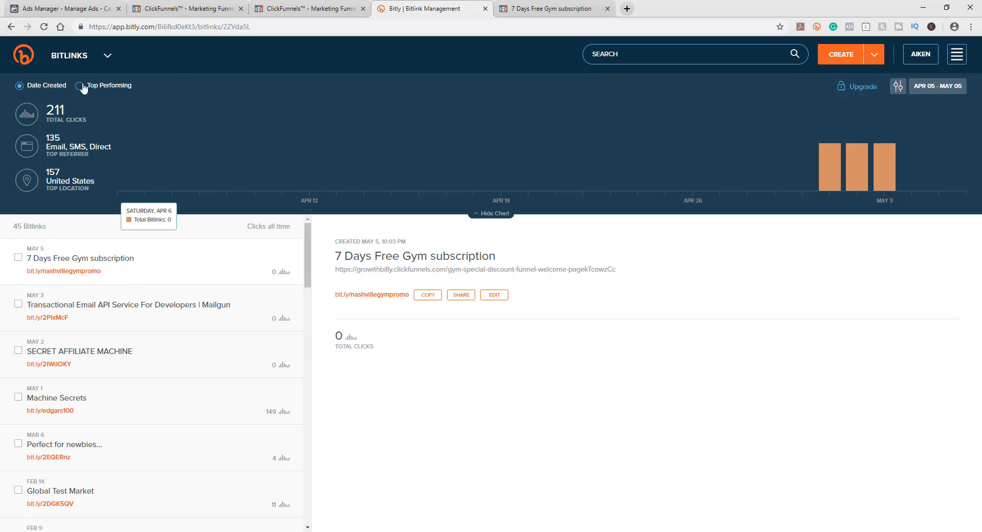
left_click(44, 28)
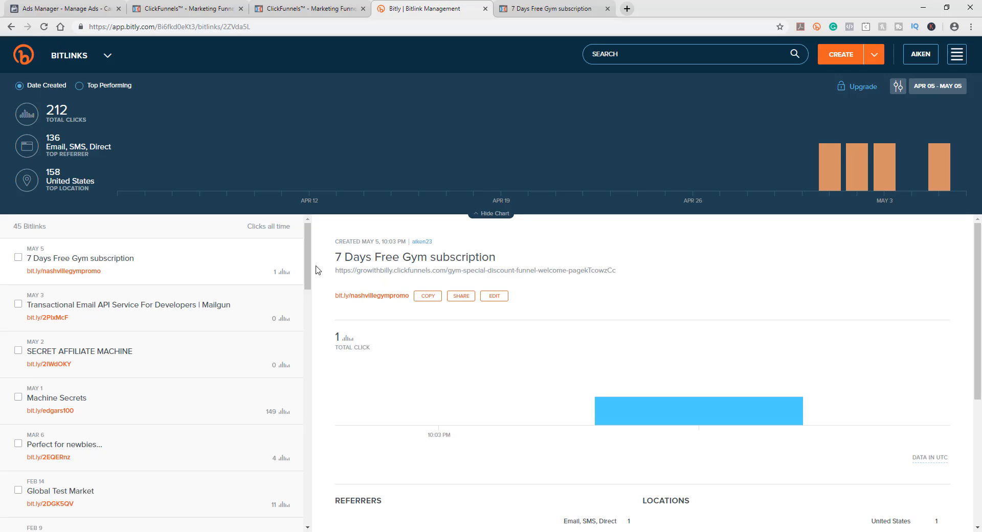
scroll(593, 373, "down", 4)
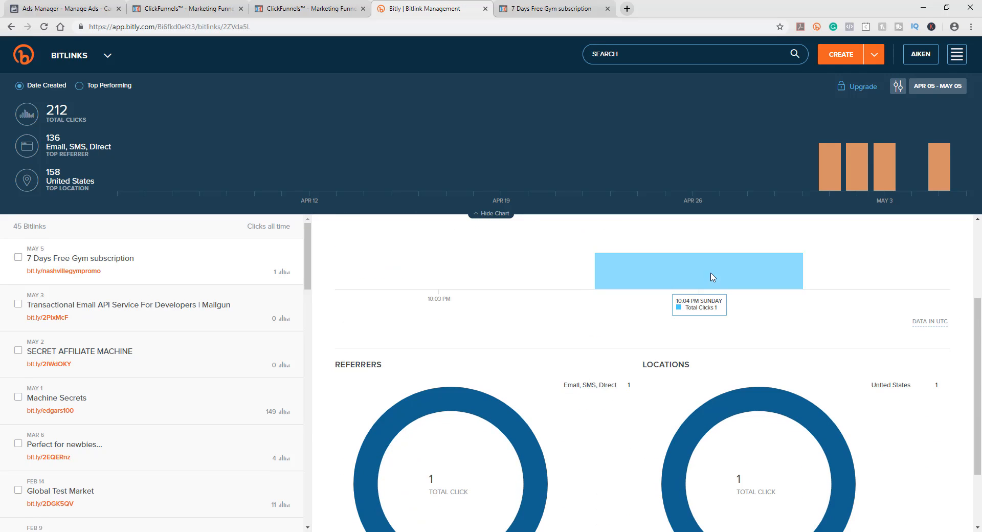
scroll(588, 299, "up", 3)
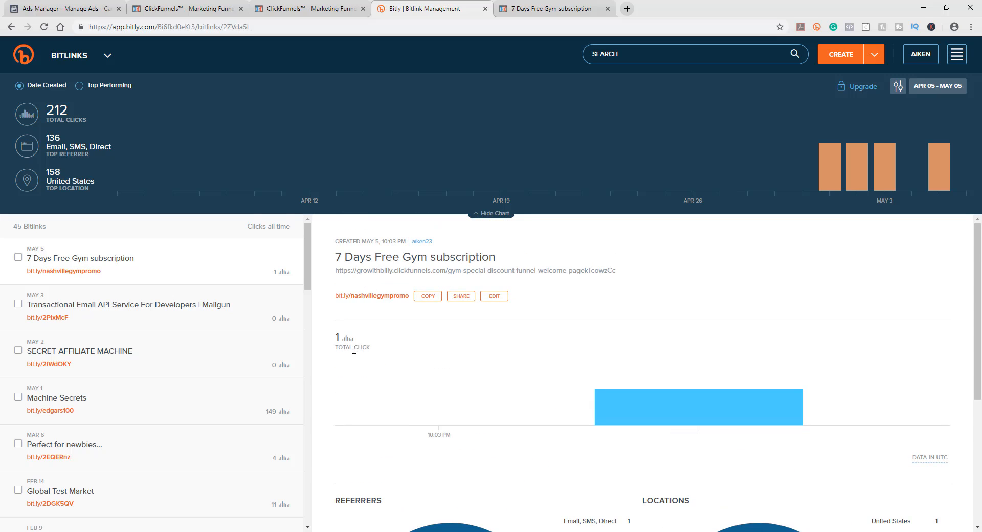
left_click(77, 8)
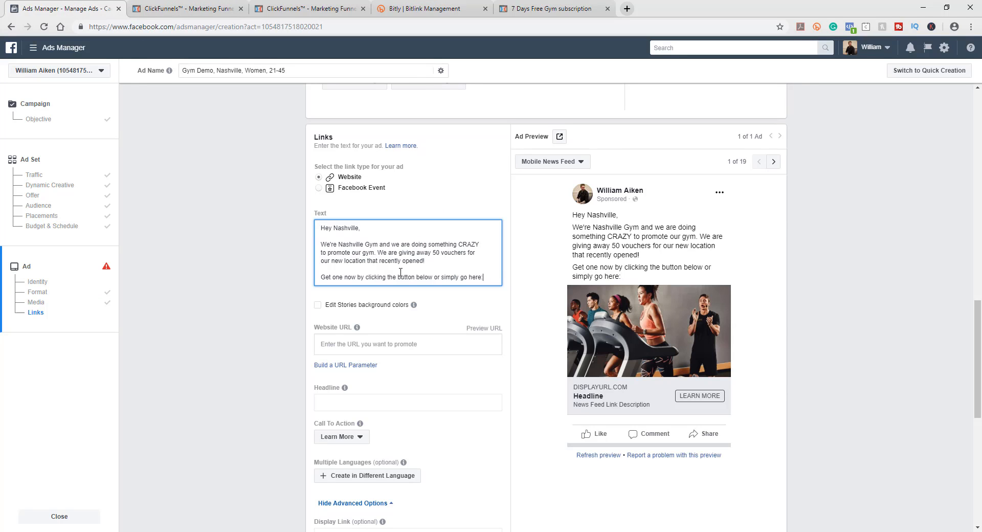
type("http://bit.ly/nashvillegympromo")
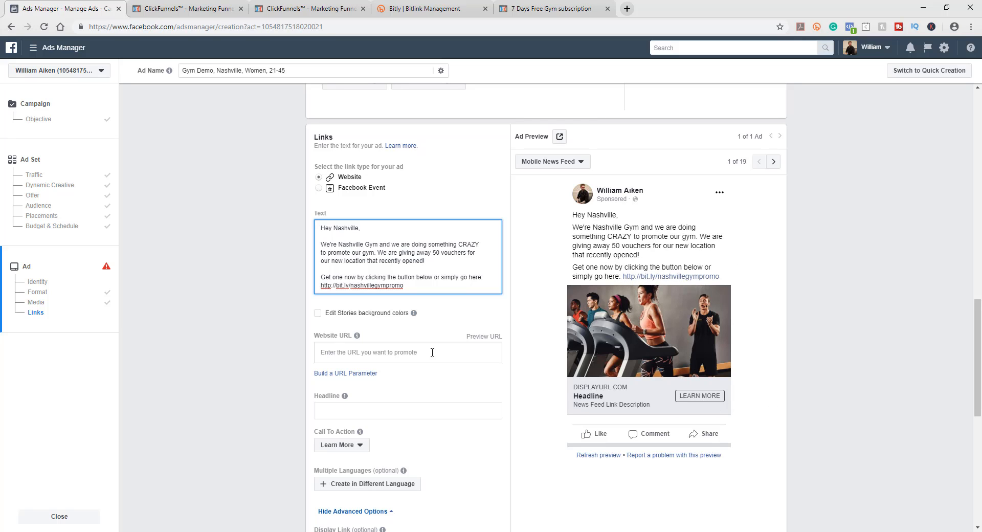
left_click(351, 353)
type("http://bit.ly/nashvillegympromo")
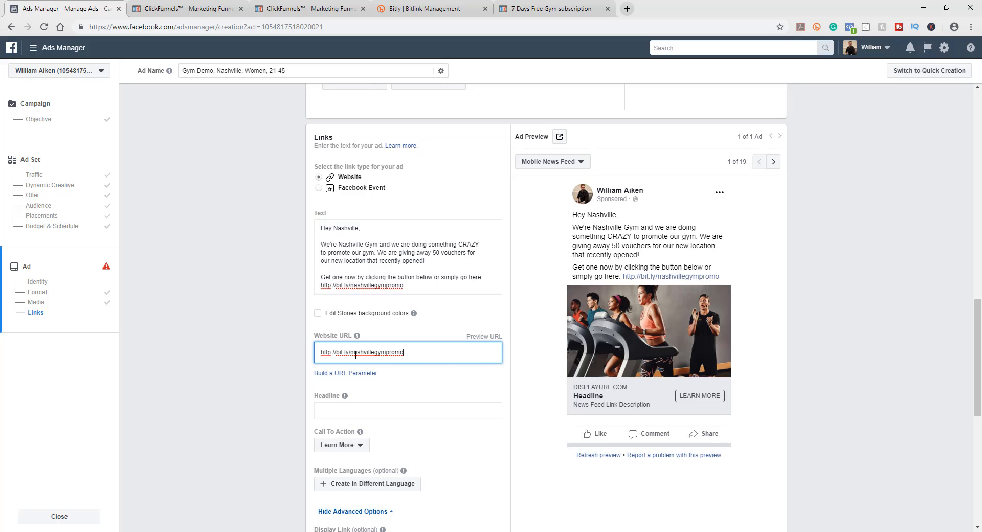
left_click(285, 357)
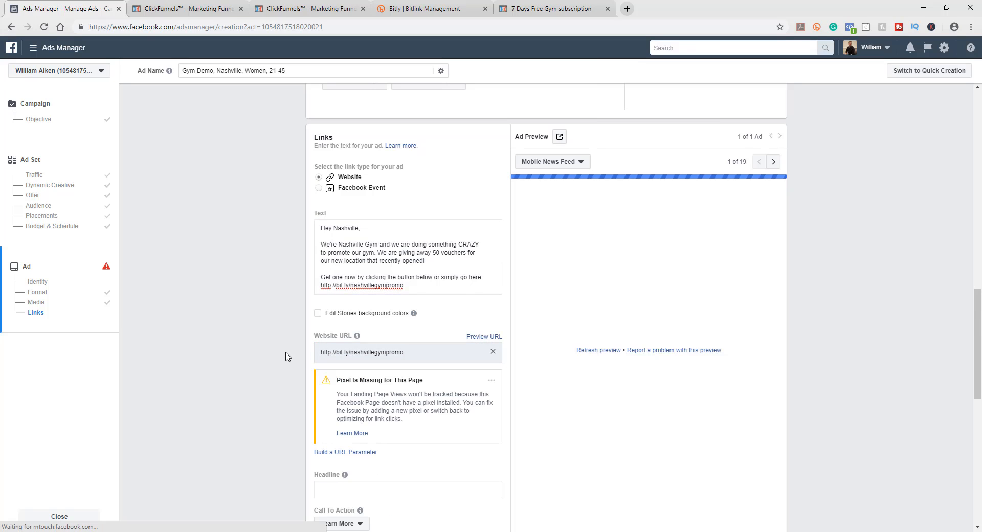
- Start the ad headline with "Get" and look back over the ad's media and text
scroll(285, 357, "down", 5)
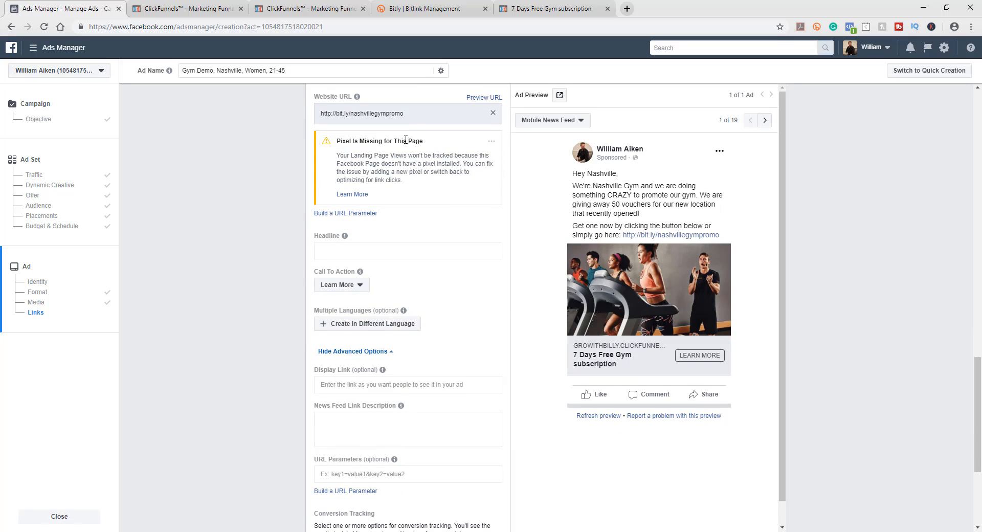
left_click(330, 252)
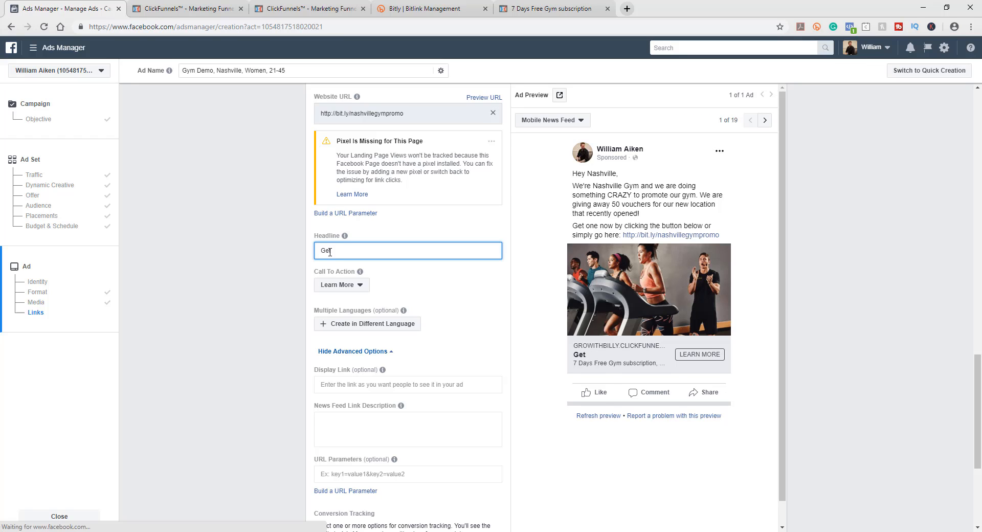
scroll(330, 253, "up", 15)
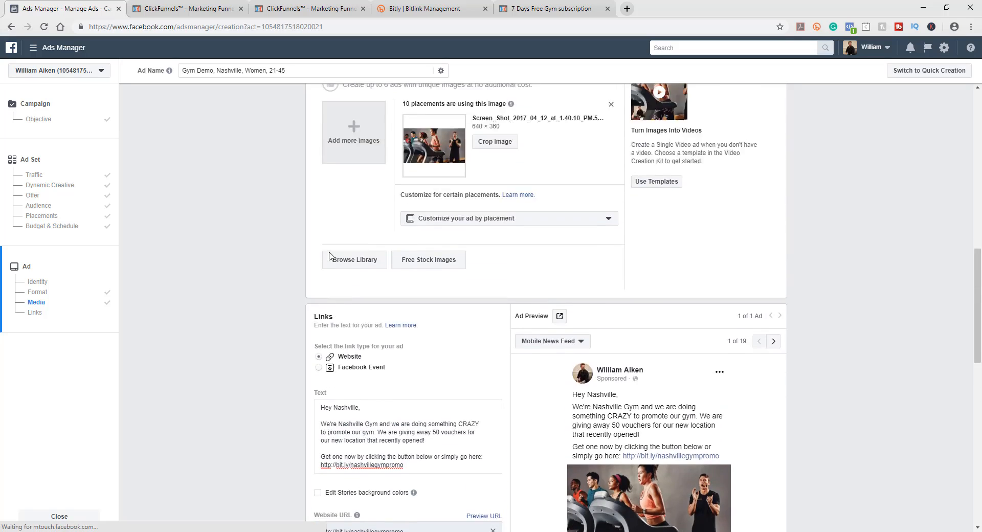
scroll(330, 257, "up", 2)
scroll(300, 276, "down", 7)
scroll(299, 280, "down", 12)
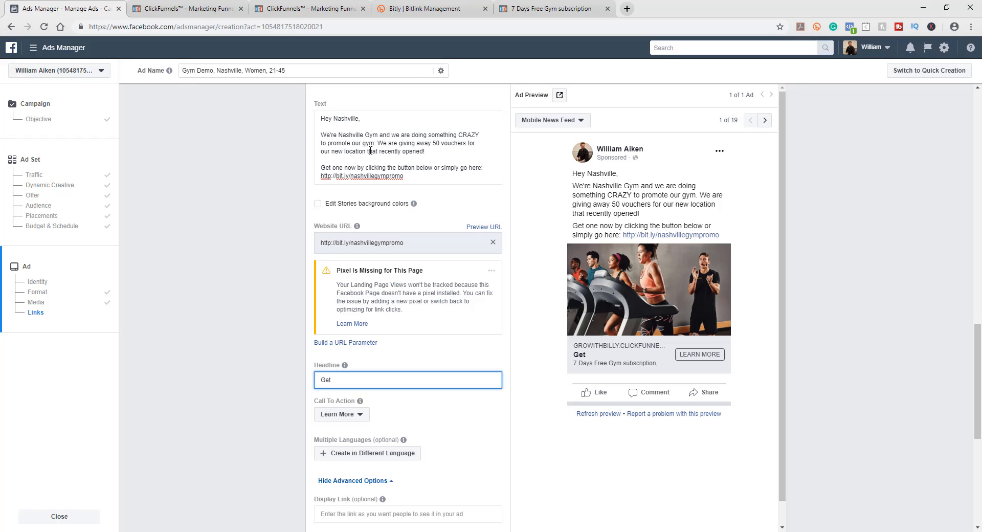
- Extend the voucher sentence in the ad text with "that gives you 7 FREE days at our gym!" and remove "that recently opened"
left_click(424, 151)
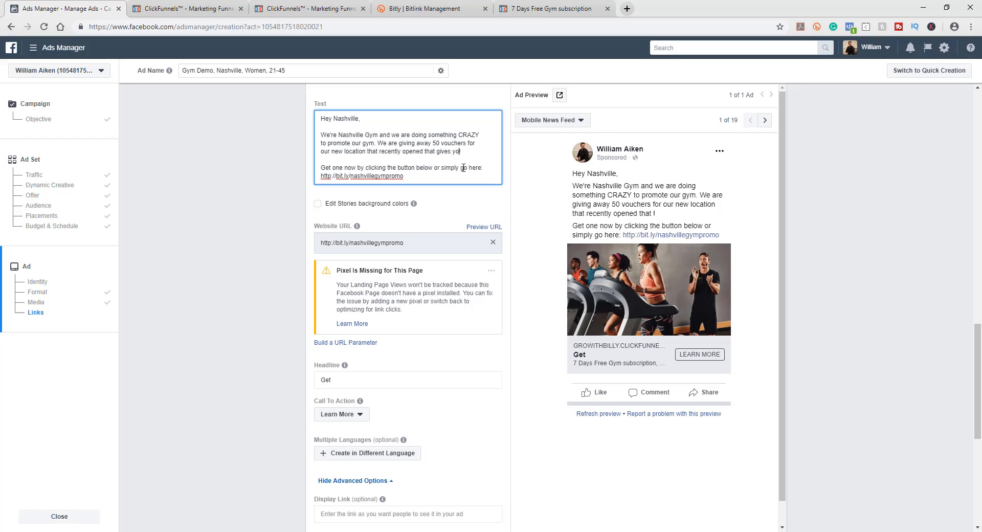
type("gives you 7 FREE days")
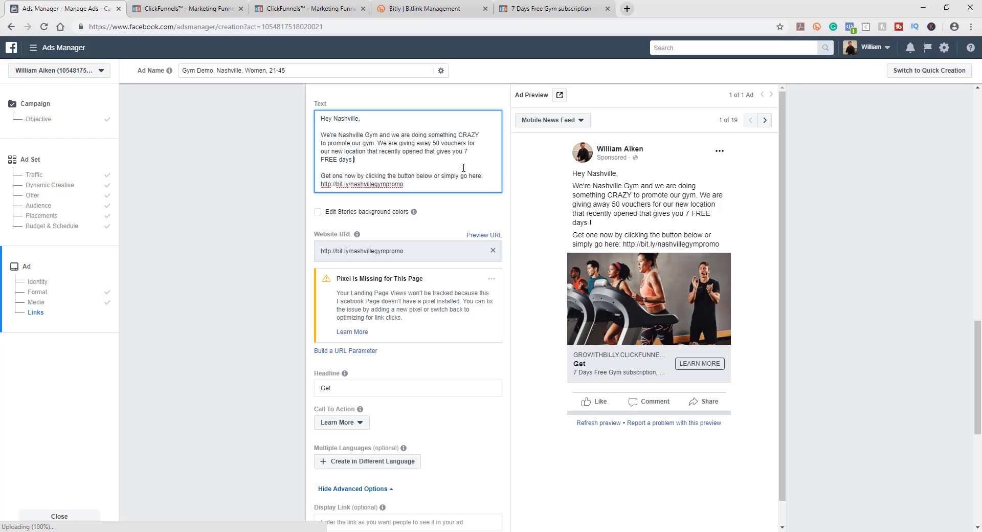
type(" at our")
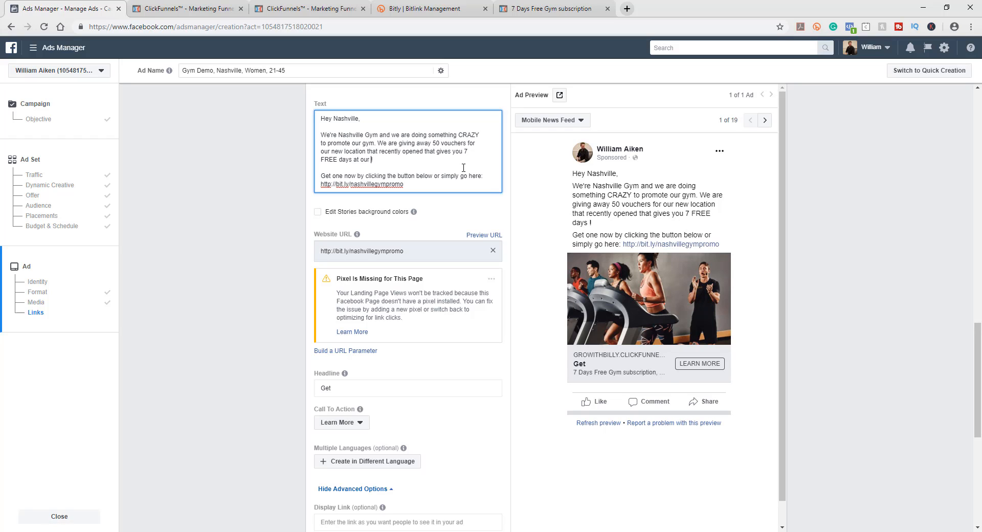
type(" gym")
left_click_drag(421, 150, 378, 150)
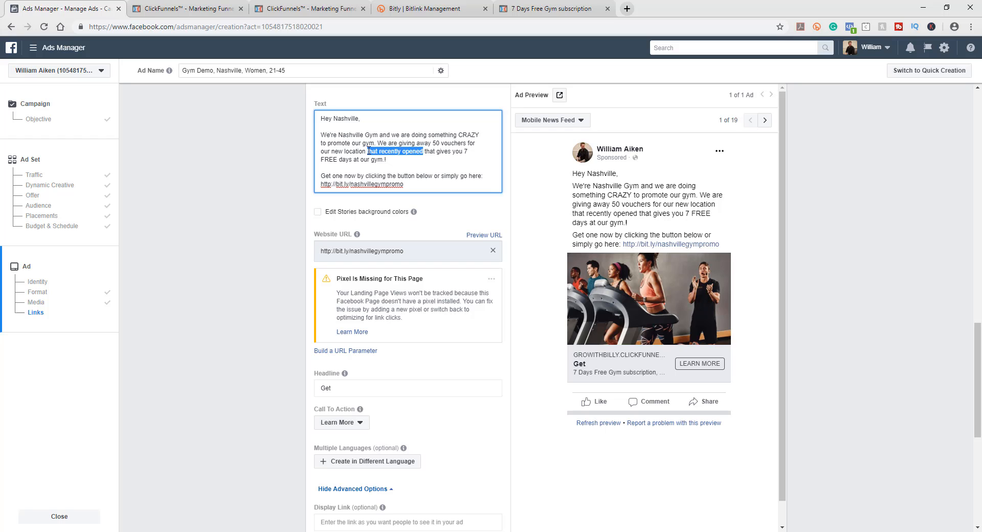
key("BackSpace")
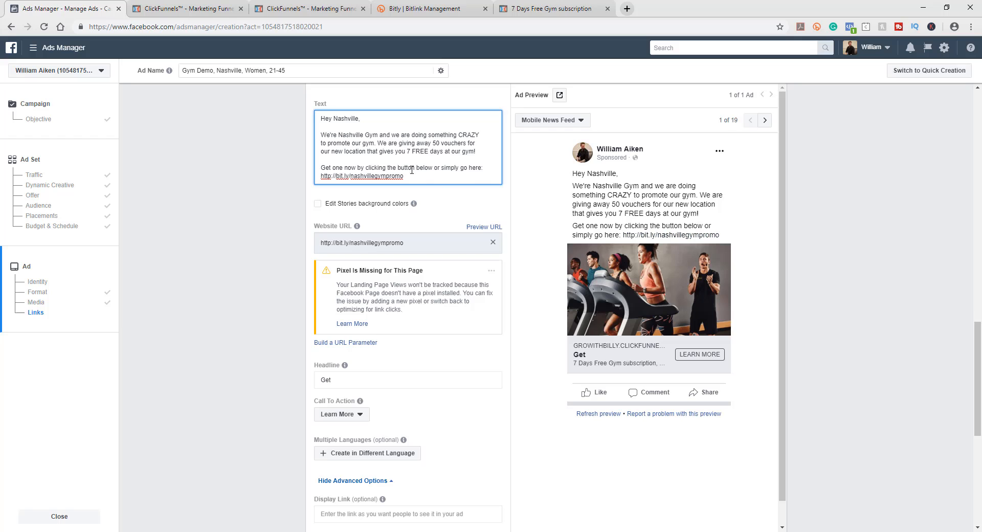
- Replace the headline with "7 FREE days at our gym!" from the ad text and put "Ge" in front of it
left_click_drag(408, 151, 472, 150)
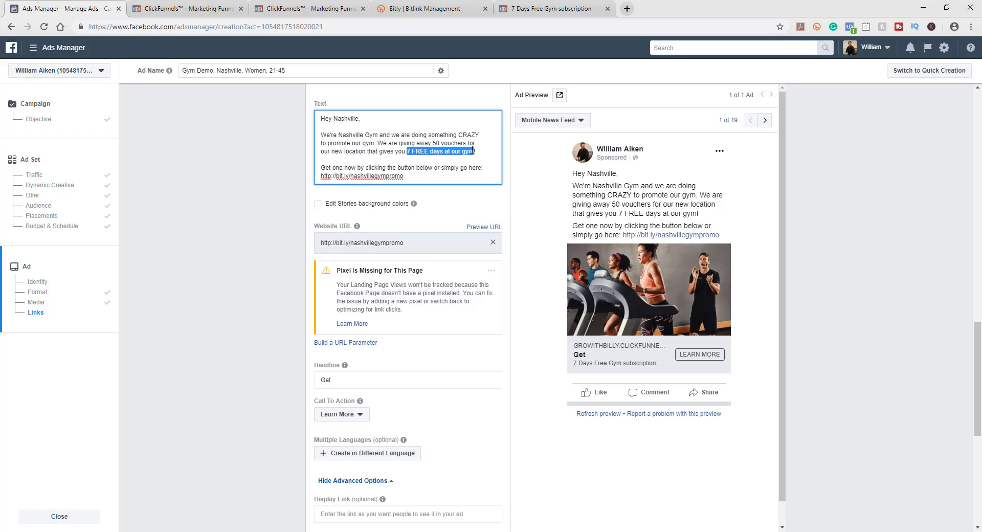
scroll(388, 318, "down", 3)
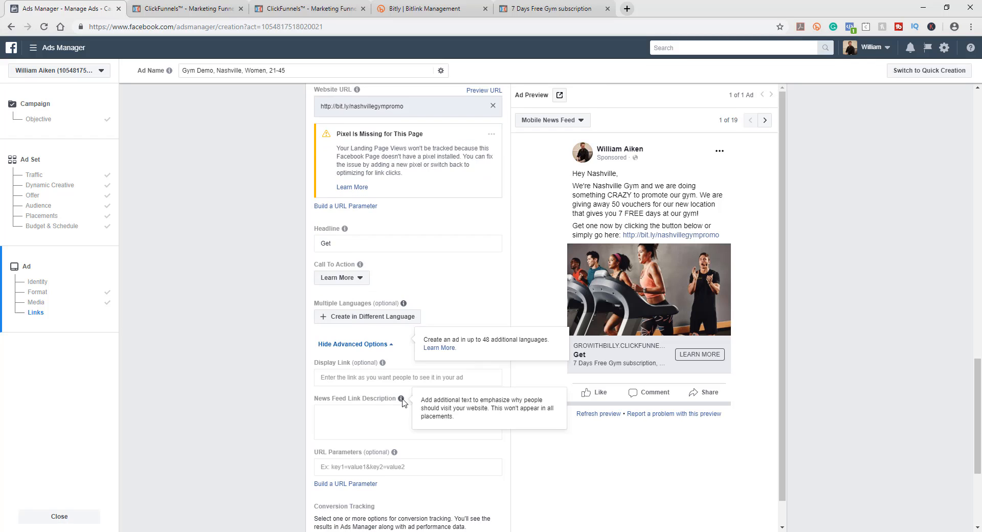
left_click_drag(344, 245, 322, 244)
type("7 FREE days at our gym!")
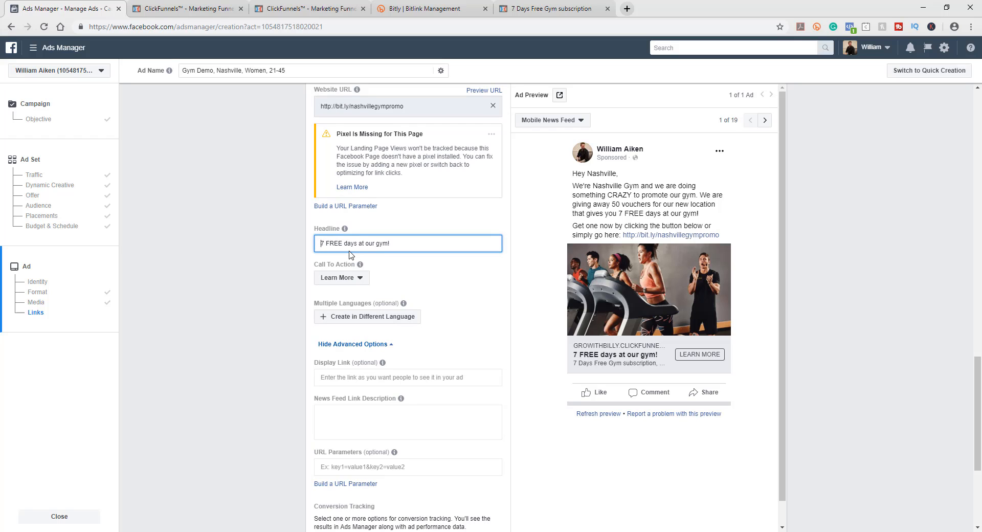
left_click(322, 243)
type("Get")
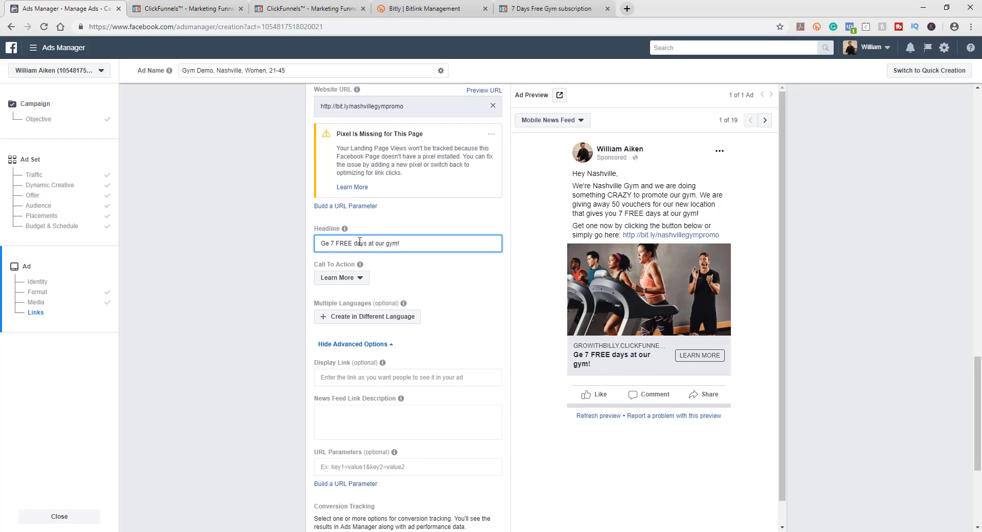
- Capitalize the headline's remaining words so it reads "Ge 7 FREE Days At Our Gym!"
left_click(359, 244)
key("BackSpace")
type("Days A")
left_click(382, 244)
key("BackSpace")
type("O")
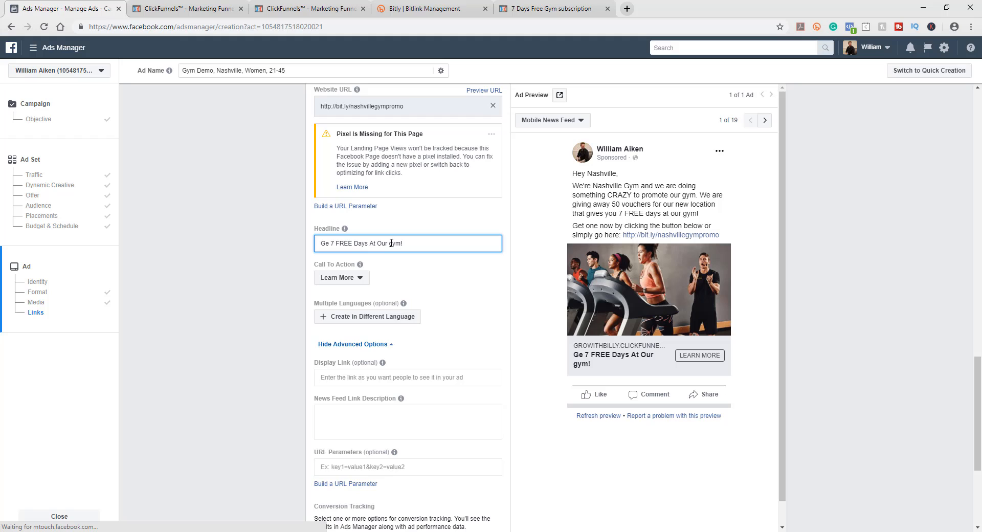
left_click(391, 243)
key("BackSpace")
type("G")
left_click(275, 288)
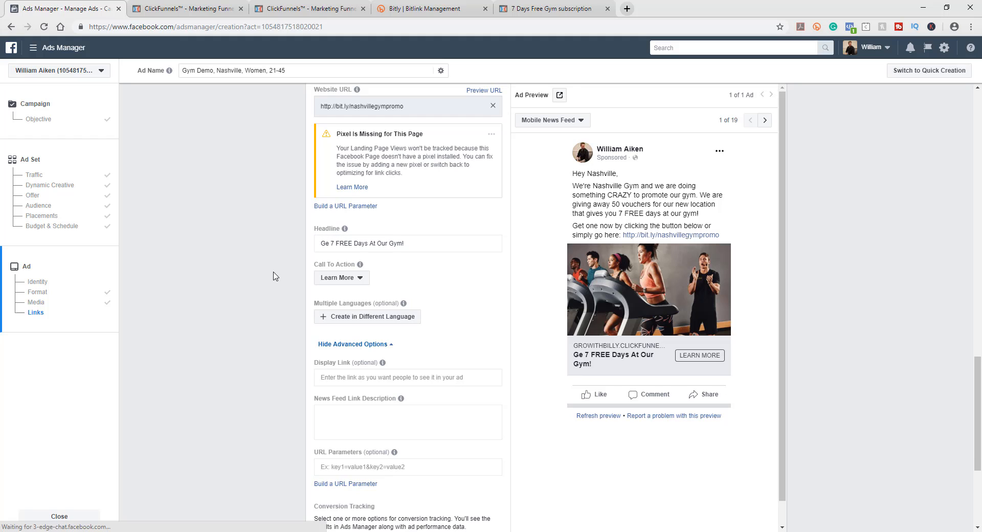
- Look over the available call-to-action choices and the advanced link and conversion tracking options
left_click(339, 278)
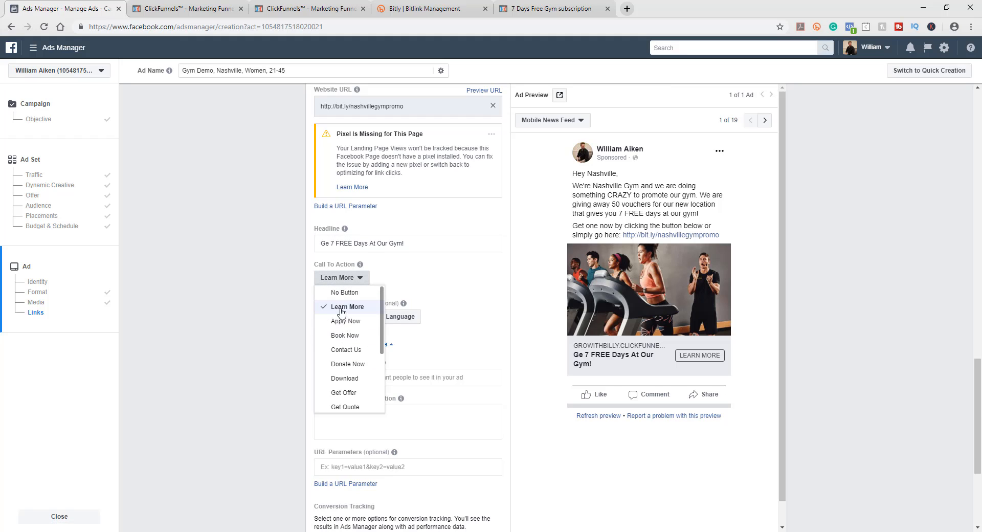
left_click(276, 306)
scroll(277, 306, "down", 3)
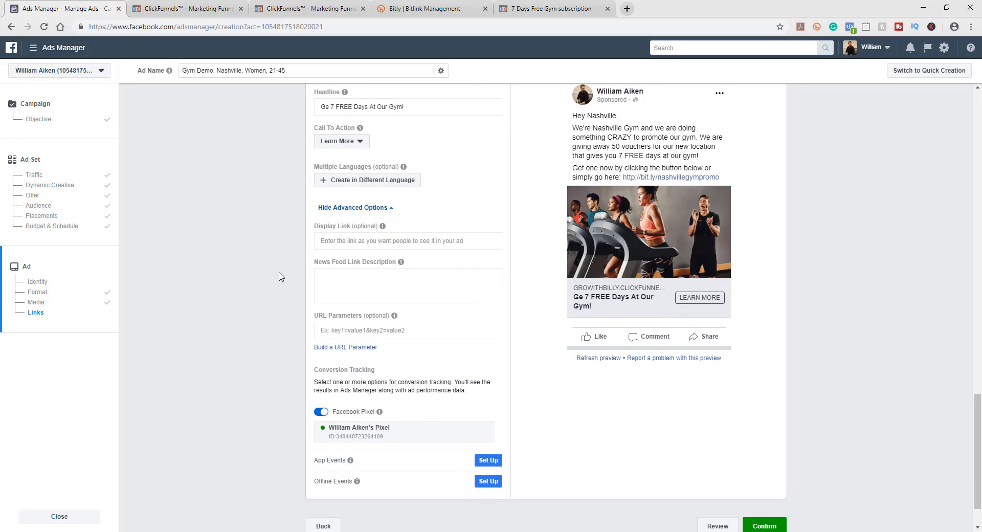
scroll(284, 276, "down", 1)
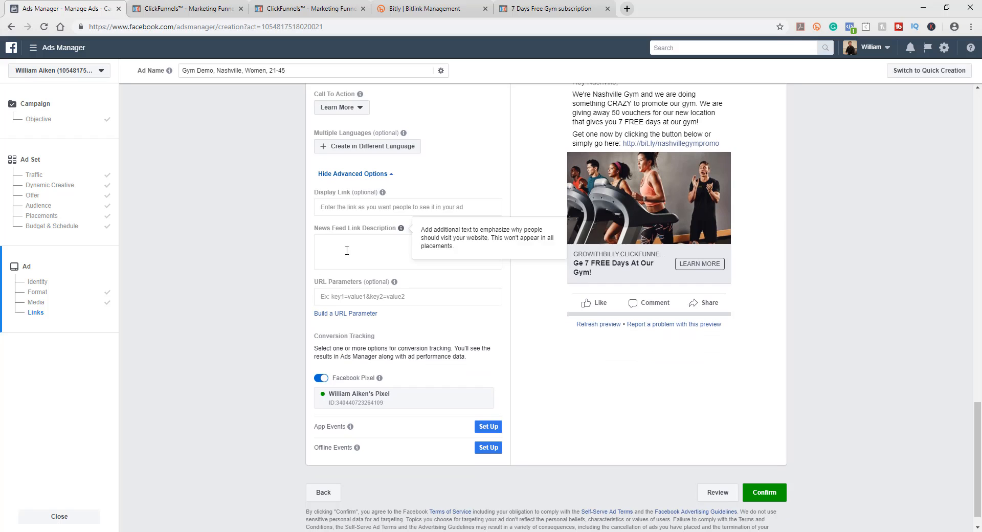
scroll(643, 141, "up", 4)
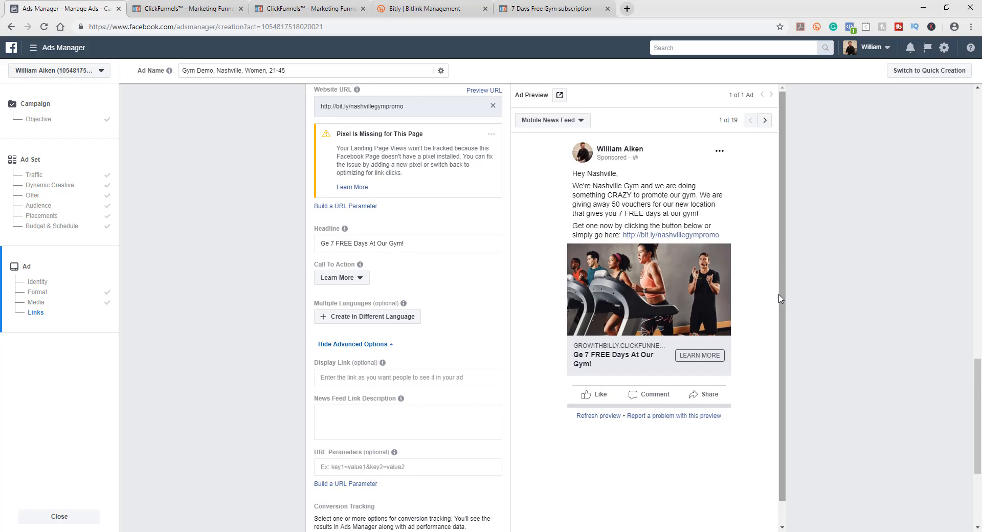
- Preview the ad as Desktop News Feed and return the preview to Mobile News Feed
left_click(588, 123)
left_click(603, 178)
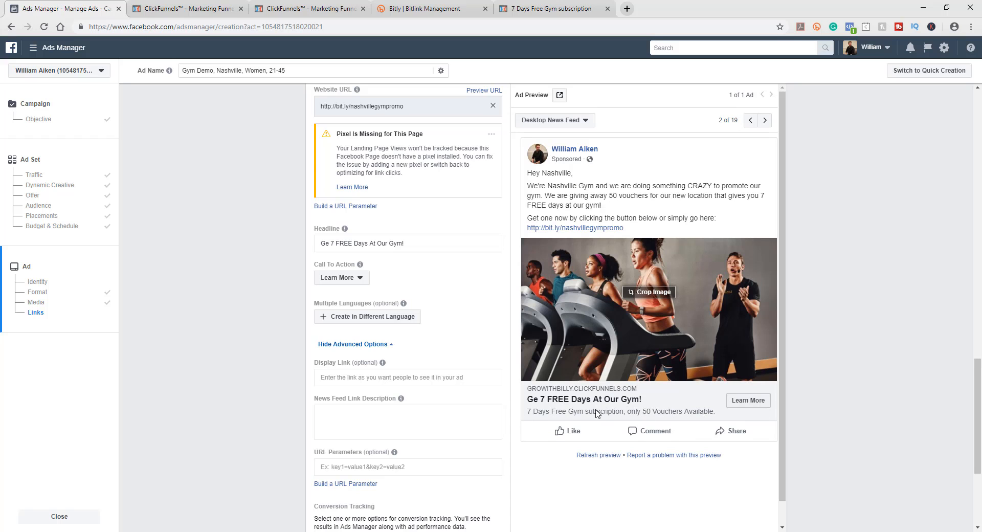
left_click(572, 125)
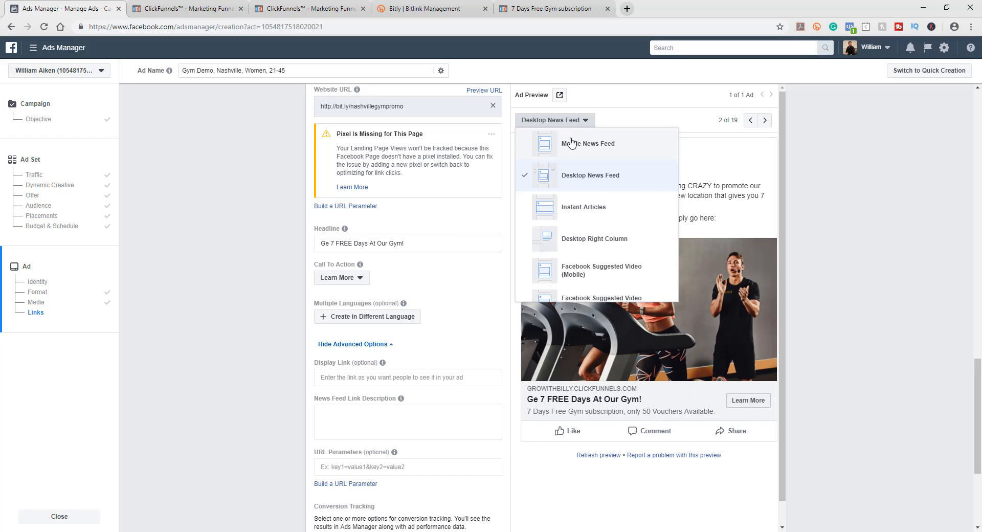
left_click(541, 138)
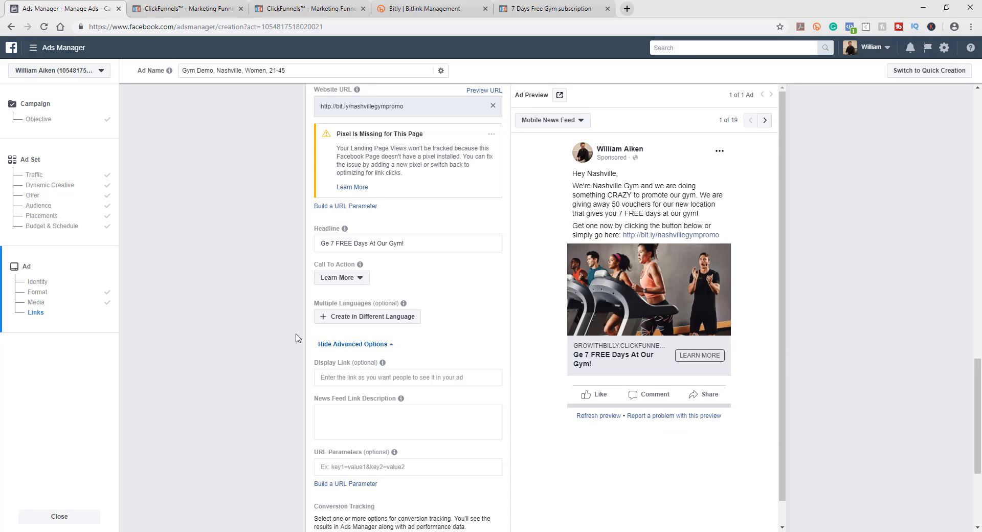
- Review the whole ad setup from identity and format through media, links and conversion tracking
scroll(298, 335, "down", 2)
scroll(273, 321, "down", 2)
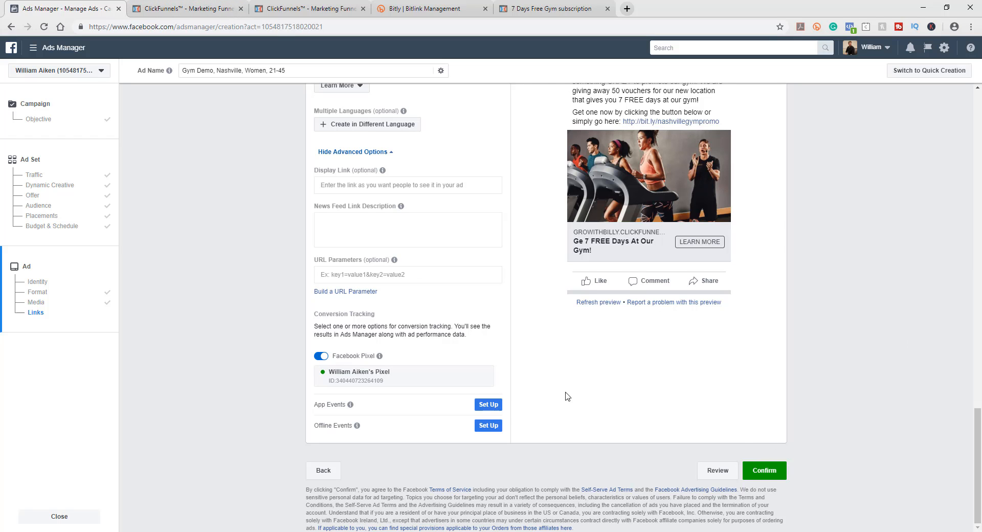
scroll(843, 417, "up", 10)
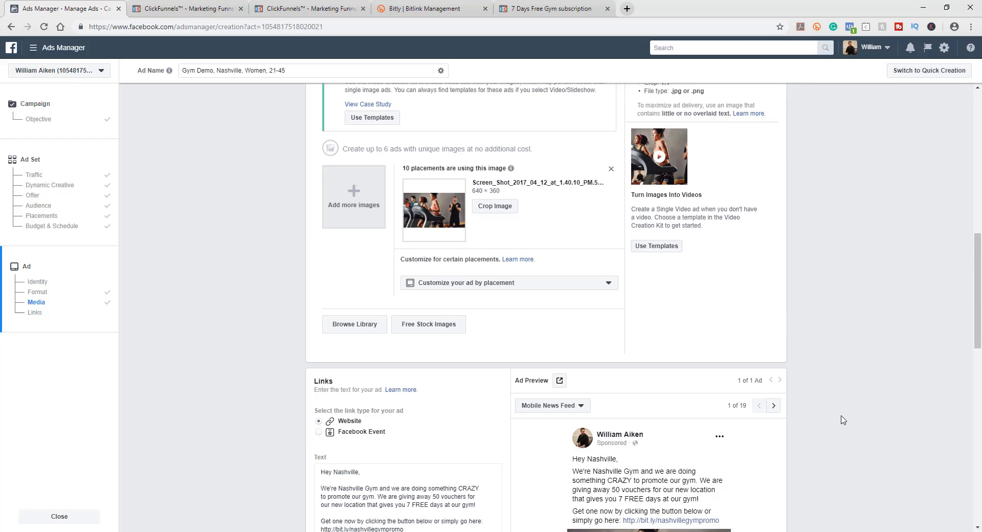
scroll(843, 420, "up", 8)
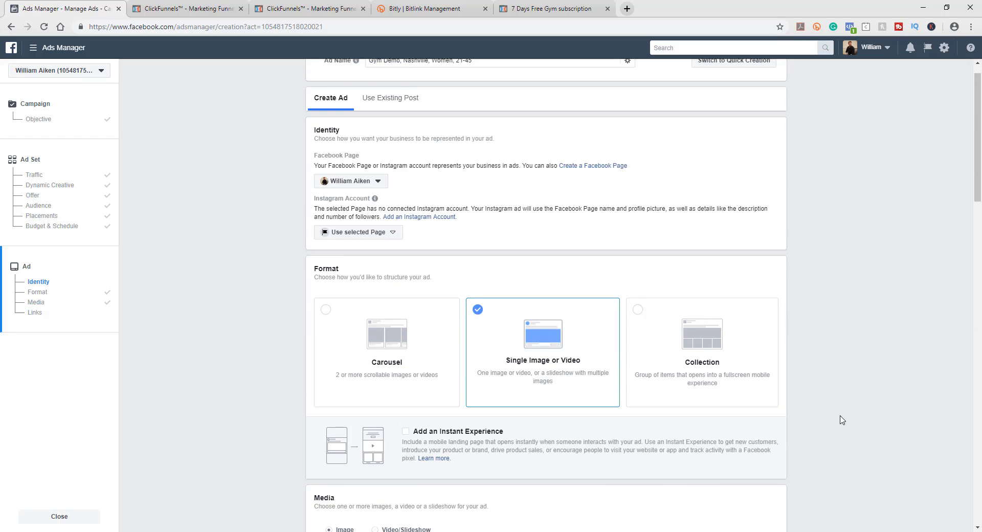
scroll(843, 420, "down", 12)
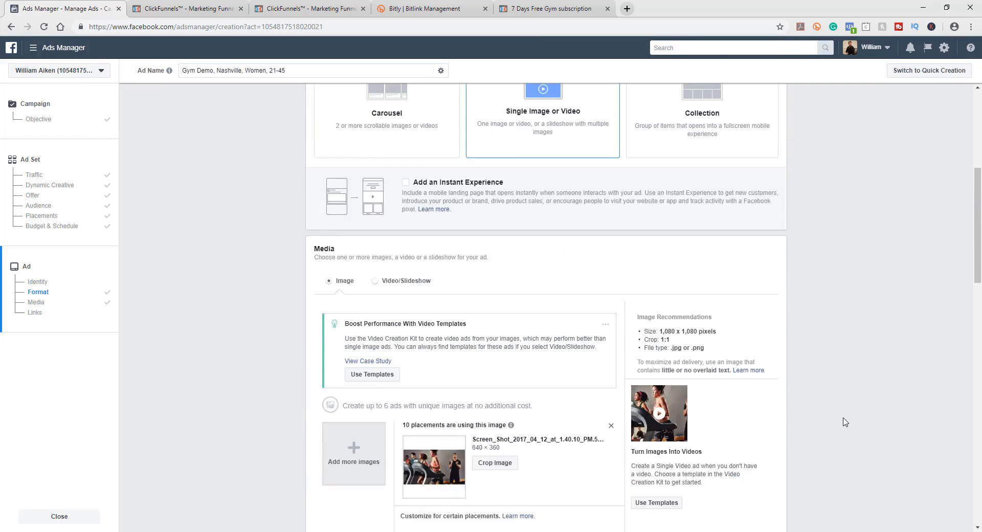
scroll(845, 422, "down", 6)
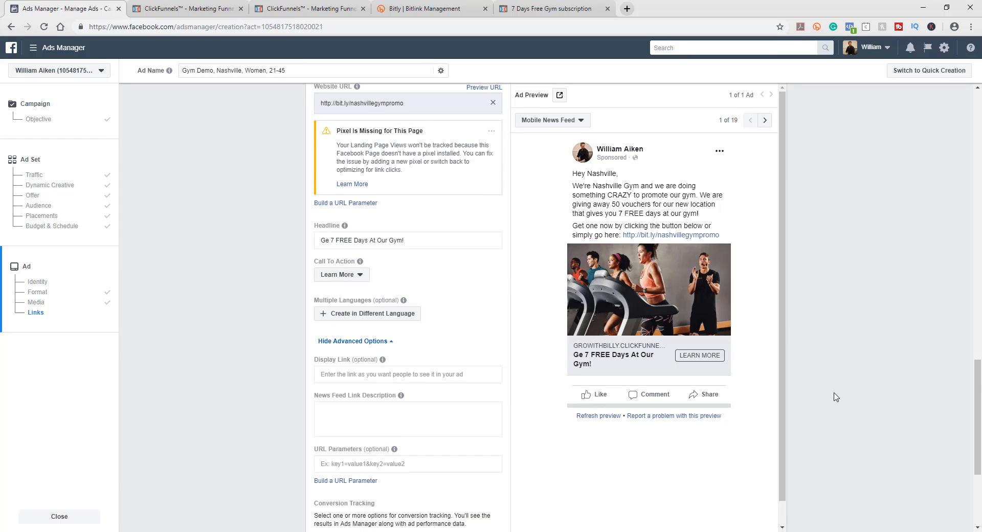
scroll(837, 395, "down", 2)
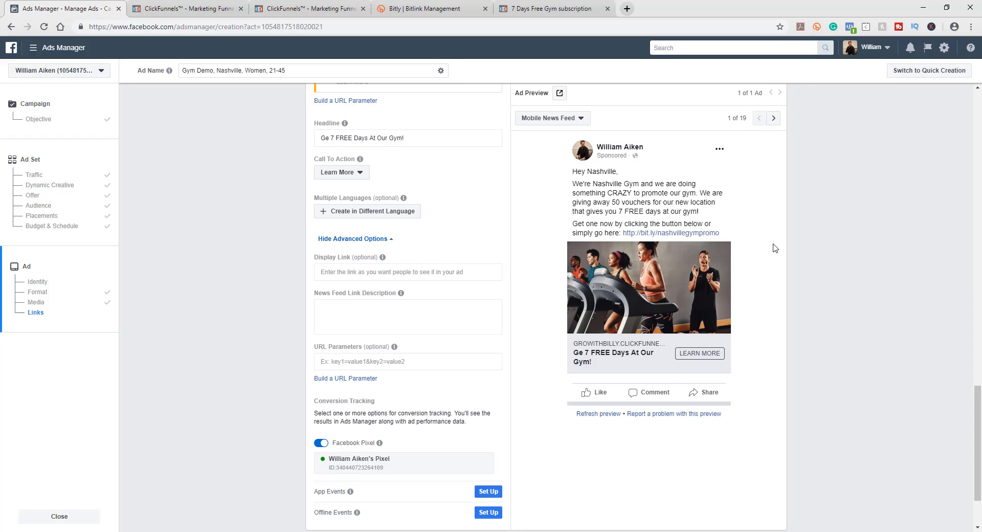
scroll(767, 245, "down", 2)
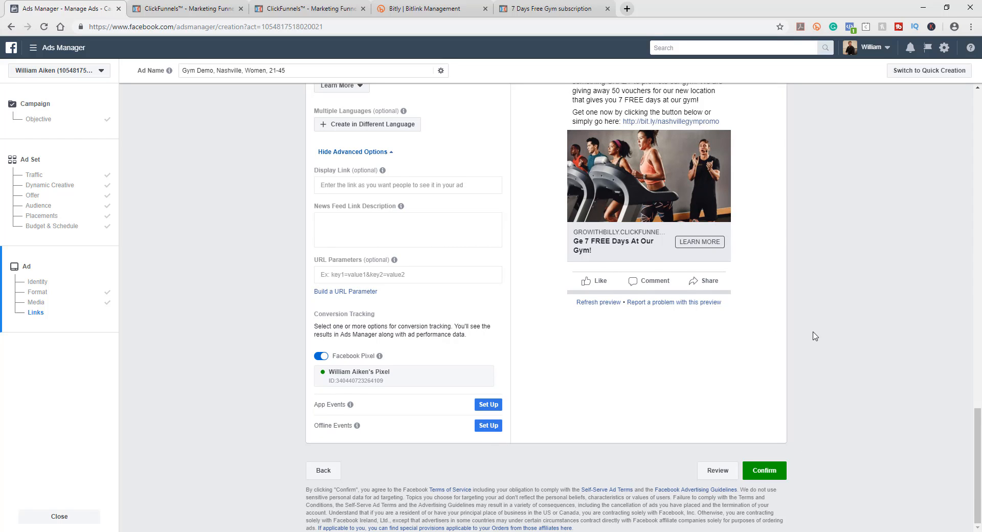
scroll(813, 335, "up", 5)
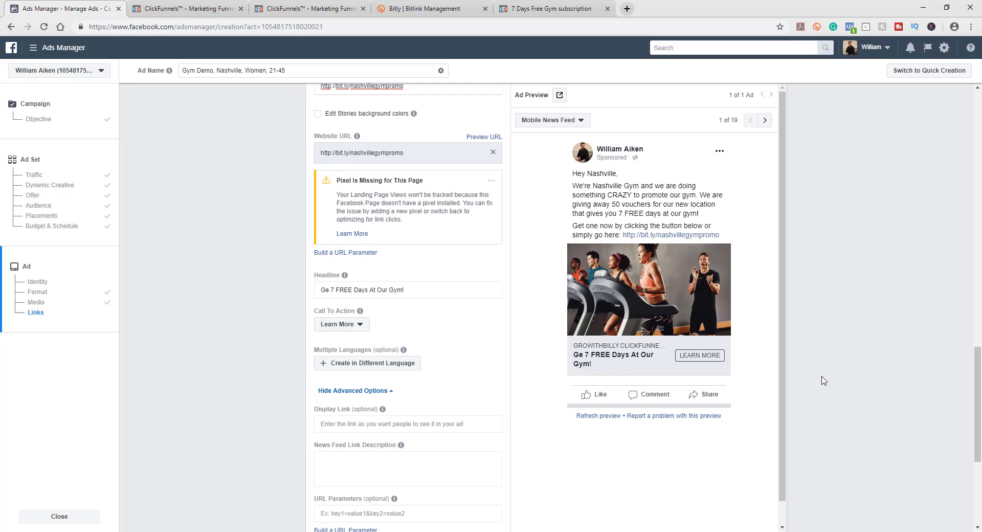
scroll(793, 363, "up", 4)
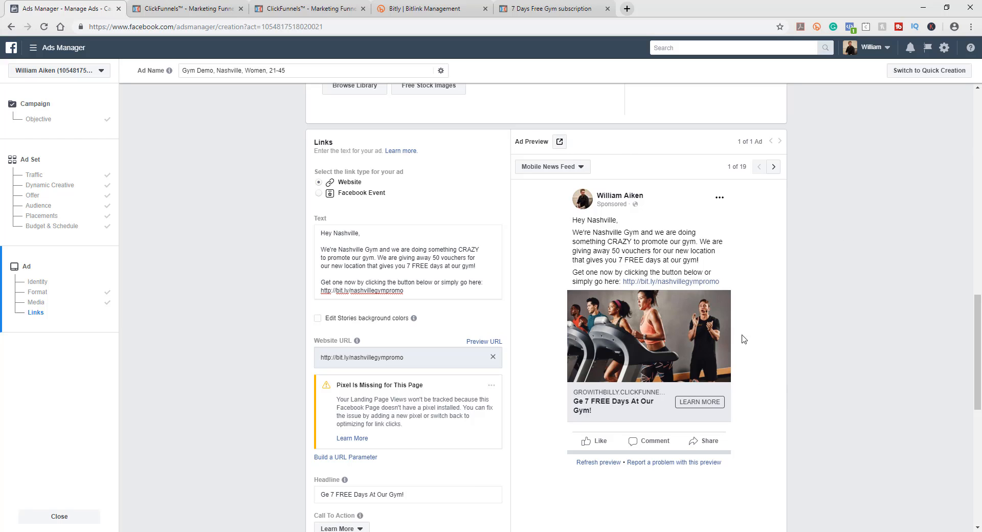
- Switch to ClickFunnels, open the gym funnel's landing page for editing, and choose Get Response as its email integration
left_click(177, 8)
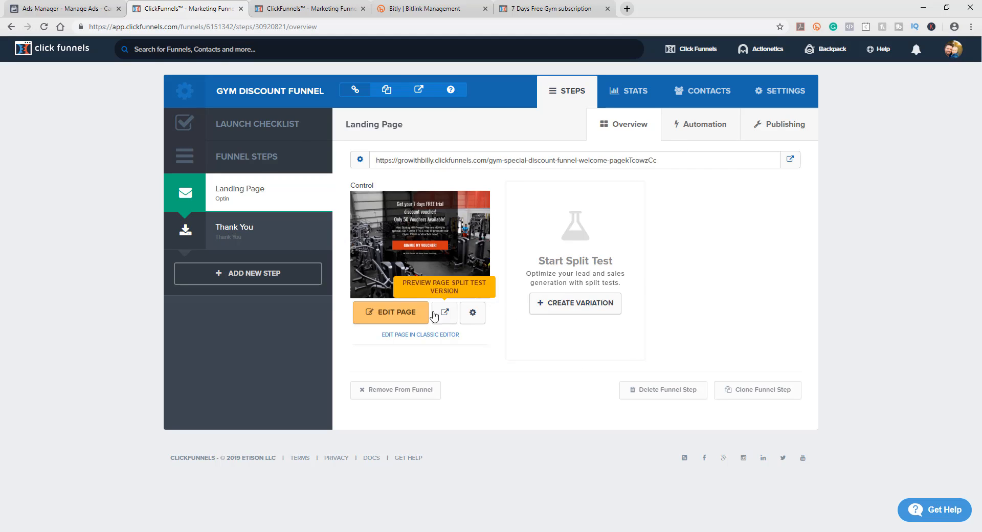
left_click(408, 314)
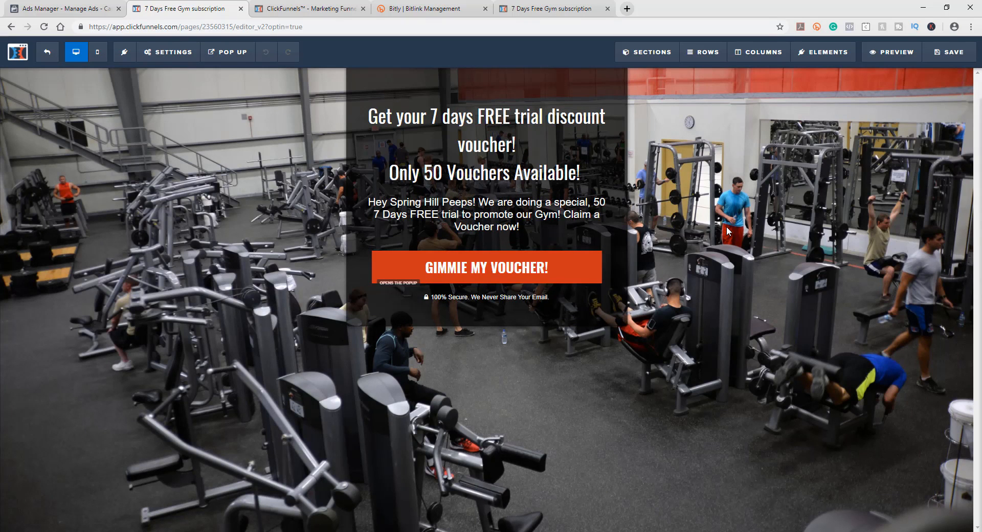
mouse_move(156, 60)
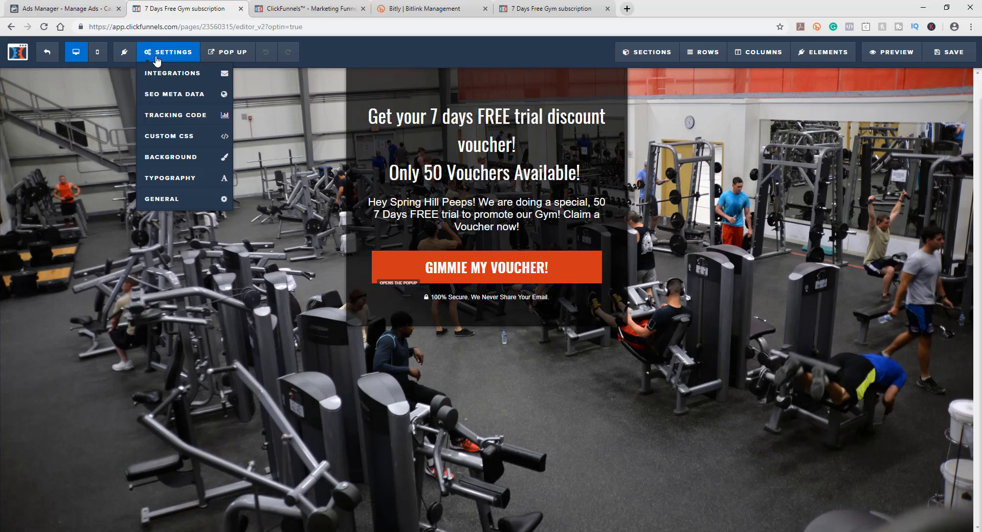
left_click(162, 75)
left_click(932, 202)
left_click(916, 245)
- Set the integration action to Add To Campaign, look at the email lists, and leave the page editor without saving
left_click(925, 228)
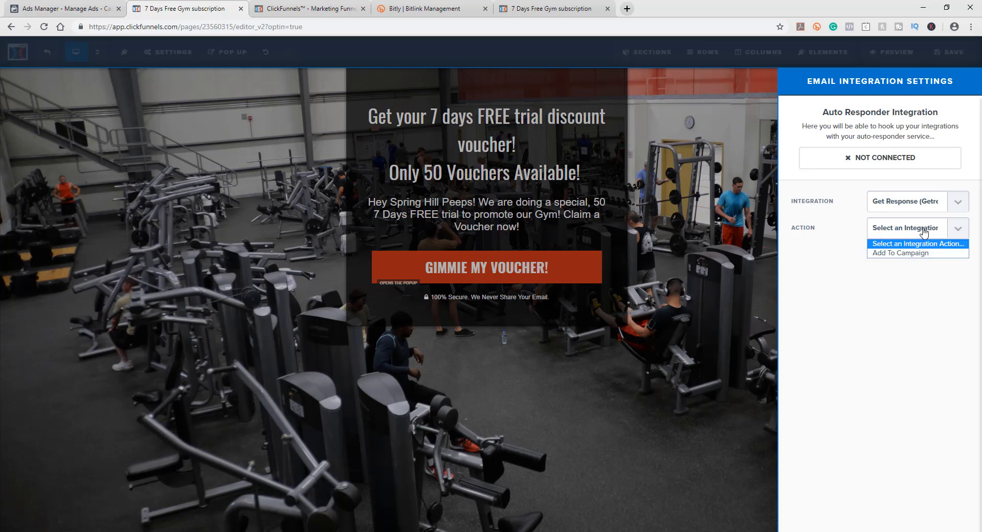
left_click(917, 252)
left_click(906, 254)
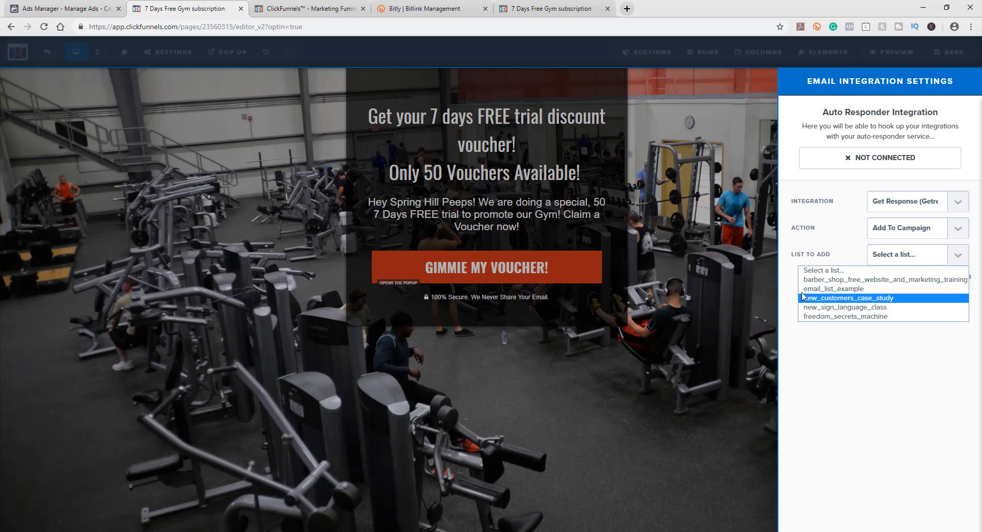
left_click(669, 196)
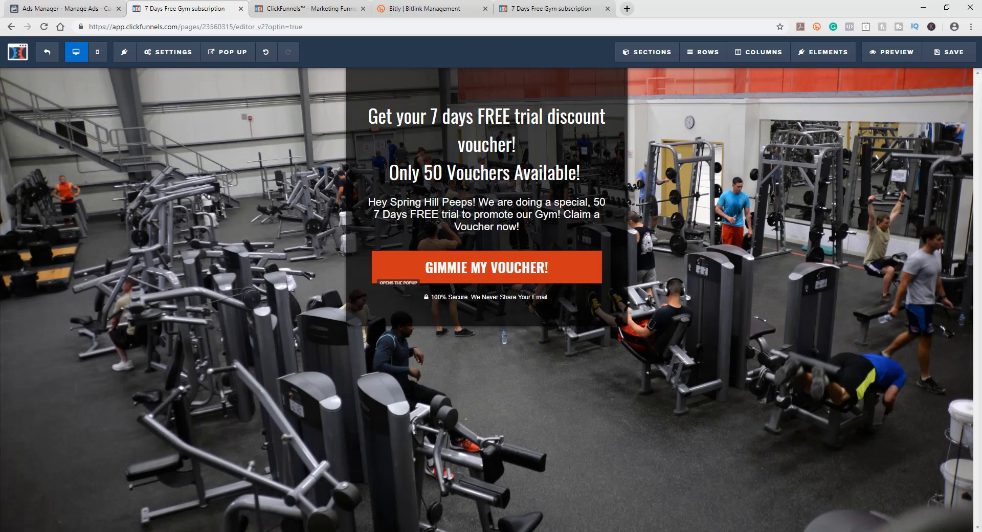
left_click(41, 58)
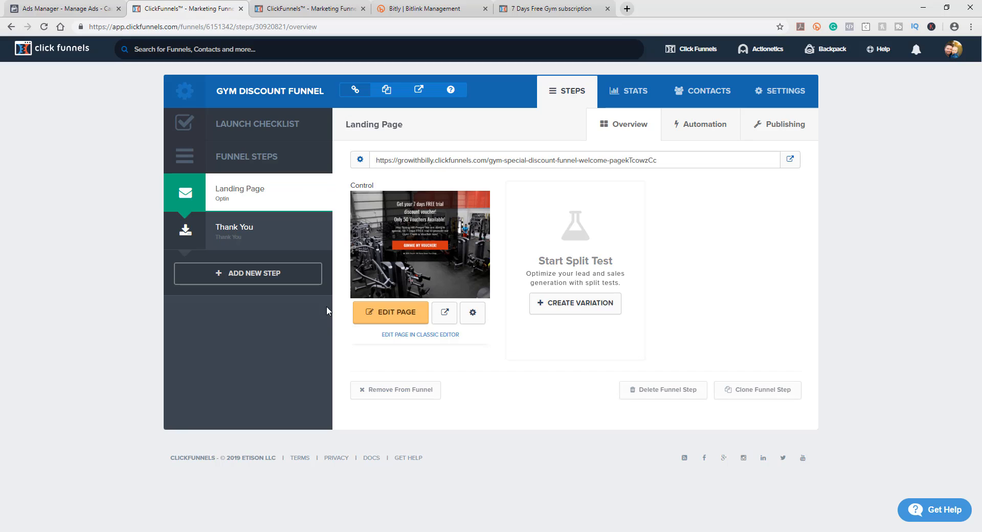
- Return to Ads Manager and check the ad's links, conversion tracking and media sections
left_click(76, 9)
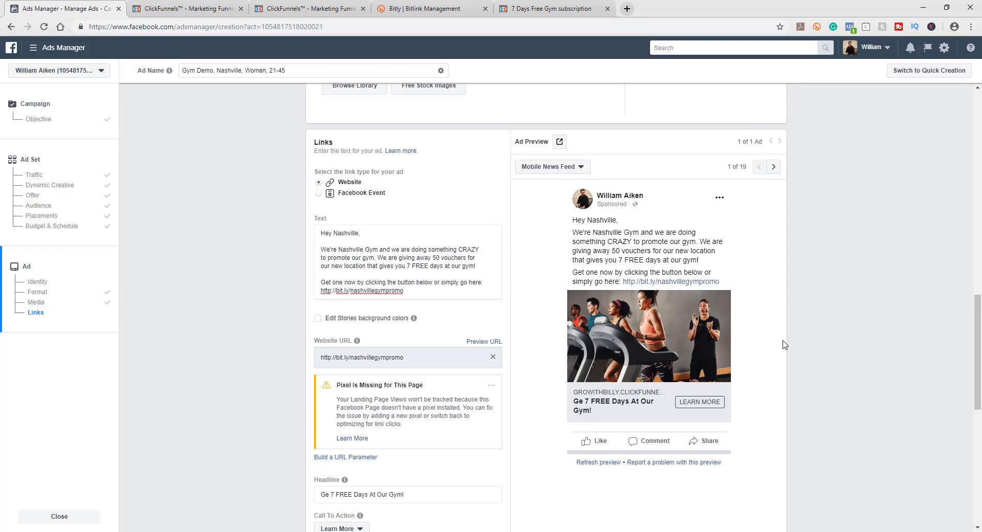
scroll(461, 167, "up", 5)
scroll(651, 178, "up", 4)
scroll(662, 345, "down", 8)
scroll(763, 340, "down", 9)
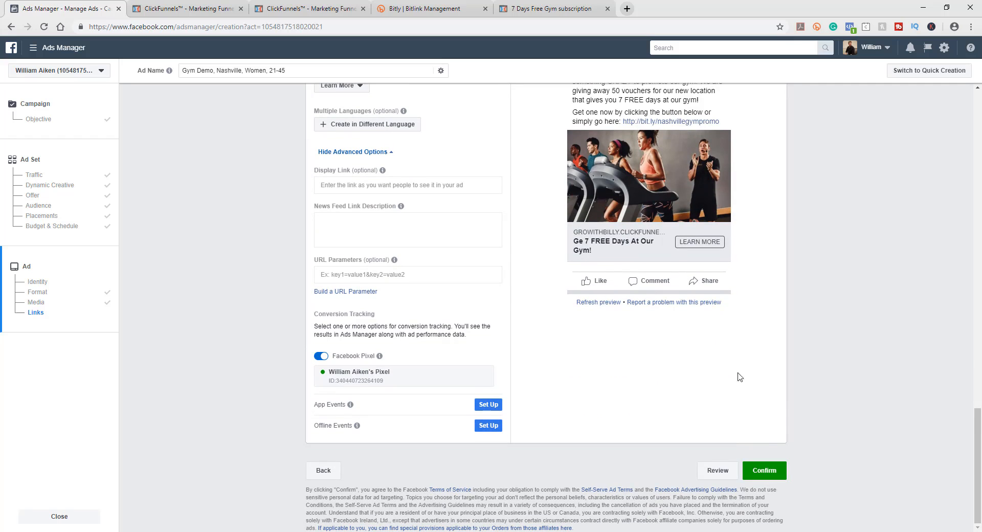
scroll(688, 324, "up", 1)
scroll(688, 323, "up", 10)
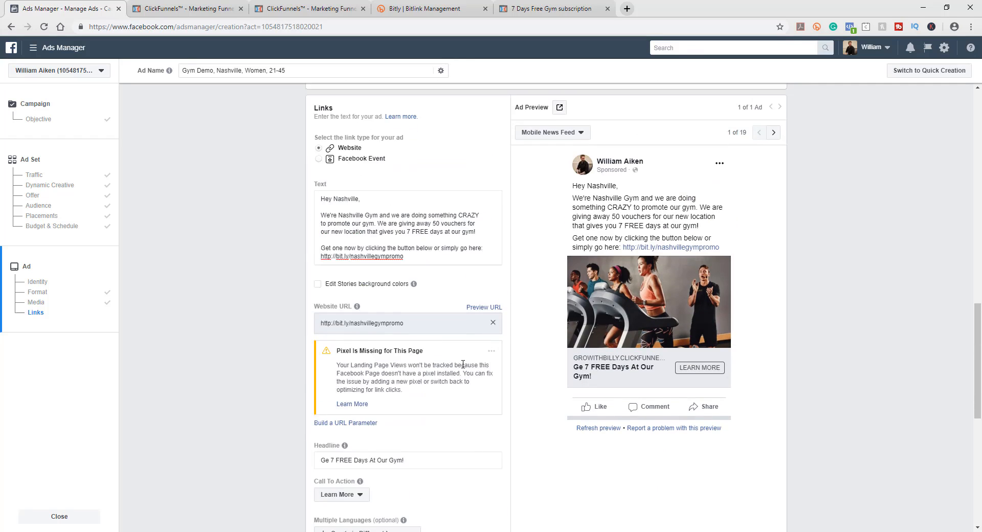
scroll(463, 368, "up", 4)
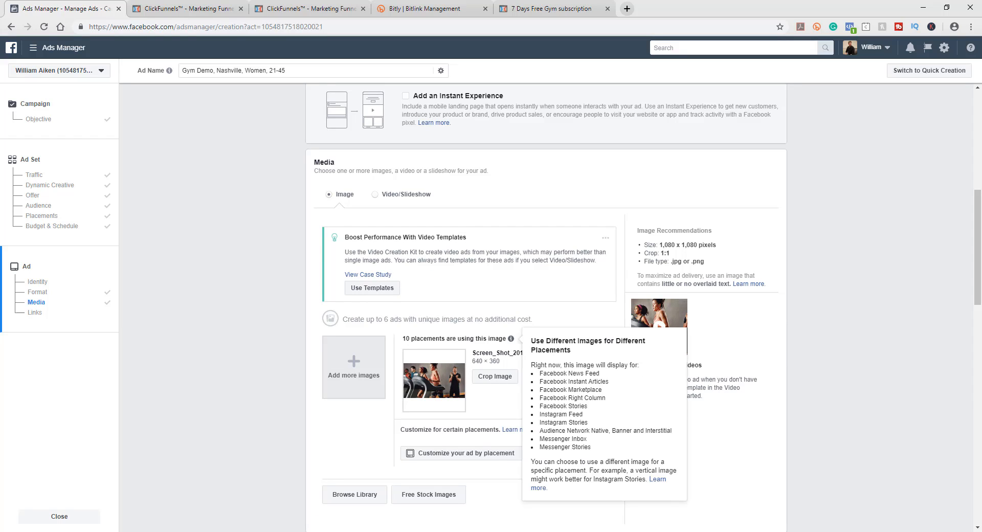
key("alt+Tab")
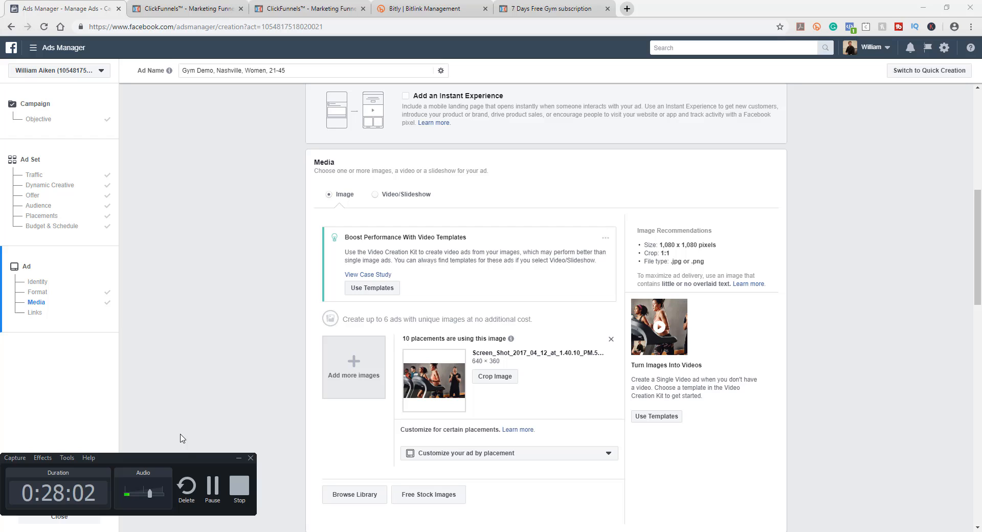
left_click(868, 350)
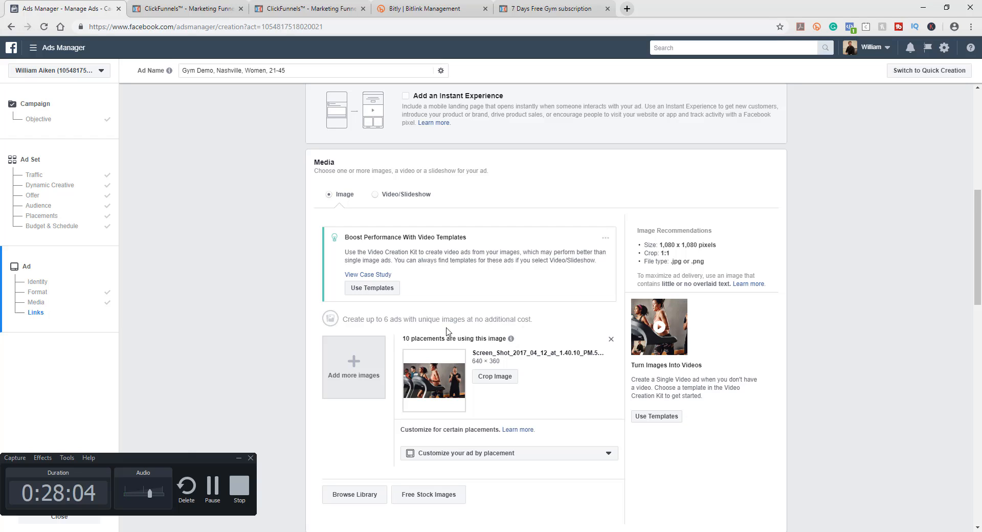
left_click(237, 458)
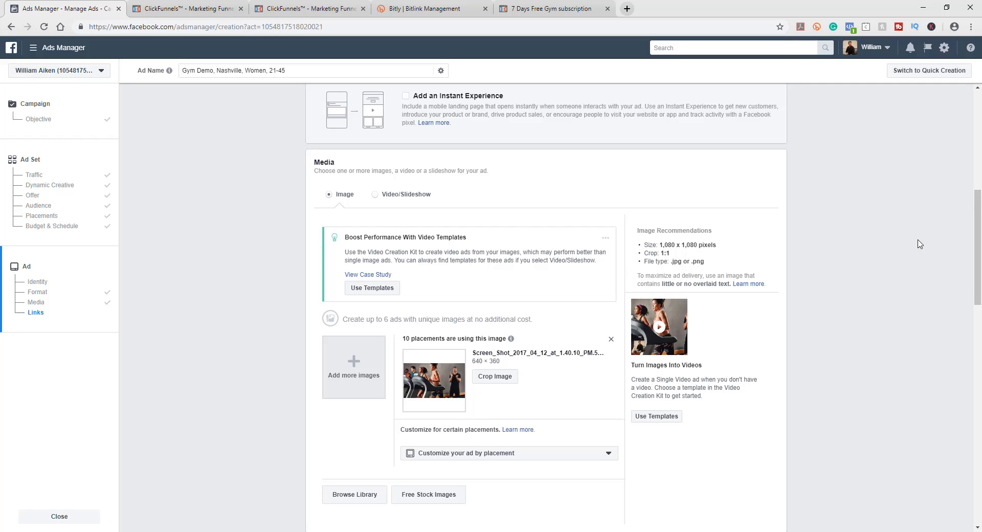
- Go over the finished ad once more, comparing its preview with the text, website URL, headline and identity settings
scroll(916, 243, "down", 8)
scroll(866, 323, "down", 1)
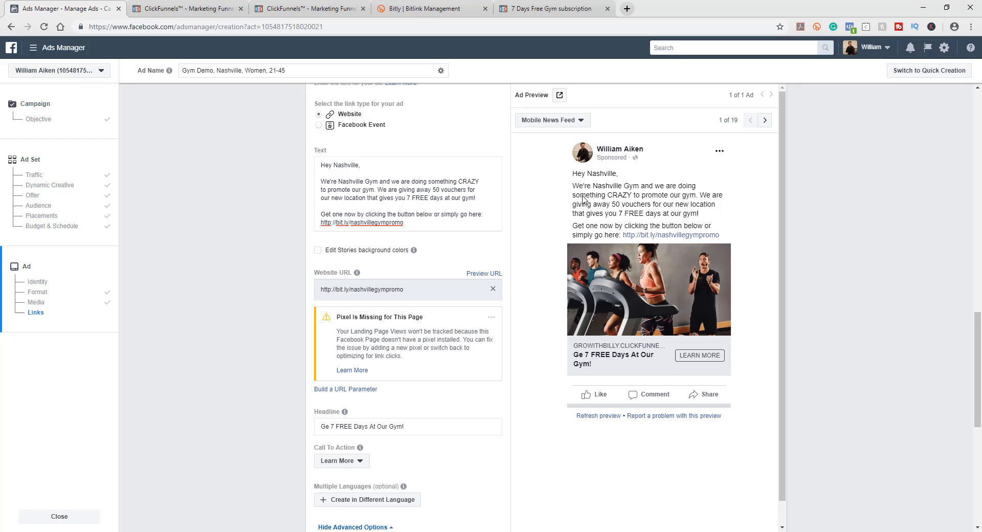
scroll(735, 327, "down", 1)
scroll(285, 307, "up", 10)
scroll(285, 311, "up", 5)
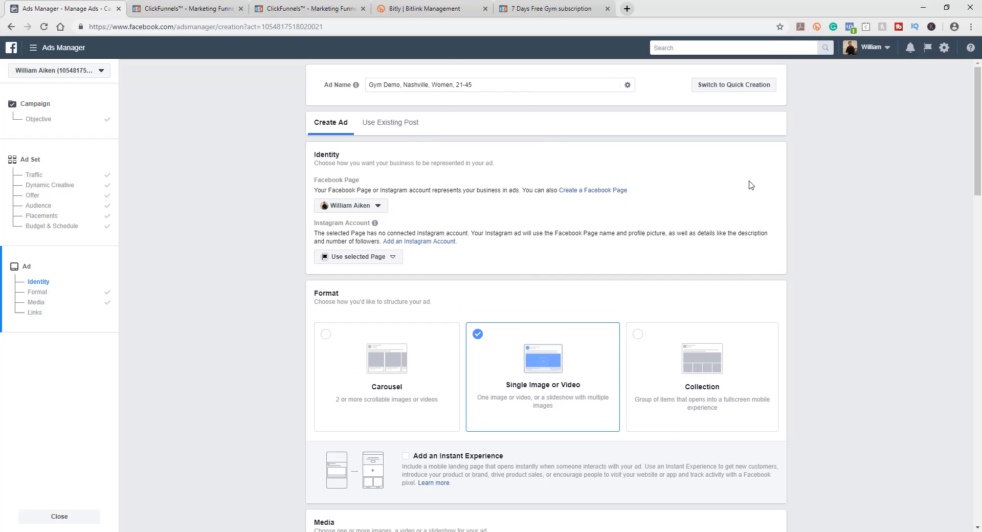
scroll(842, 291, "down", 8)
scroll(832, 292, "down", 8)
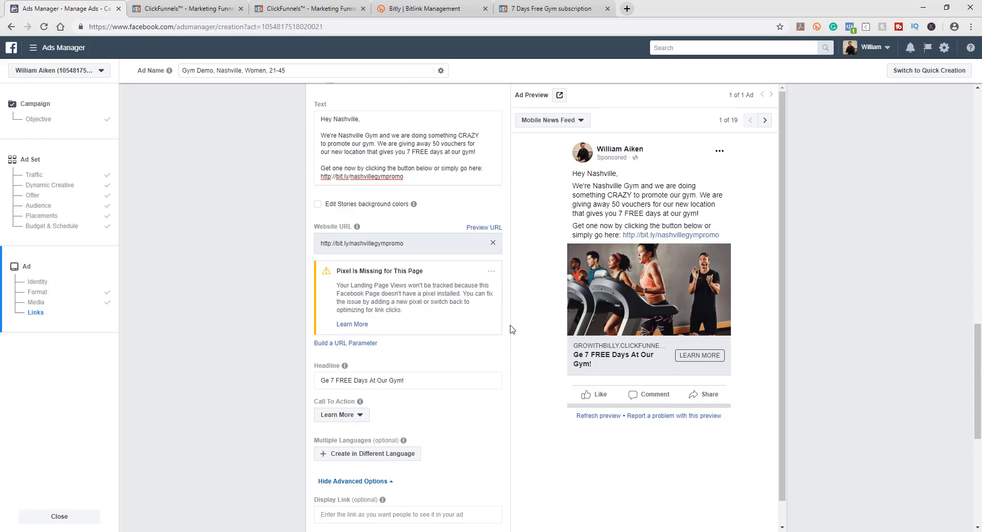
scroll(507, 315, "down", 6)
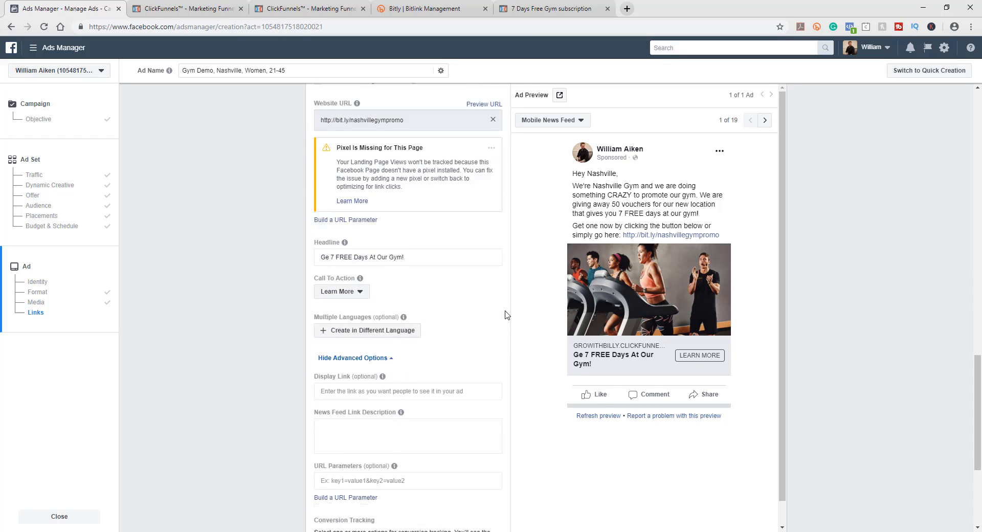
scroll(506, 315, "up", 6)
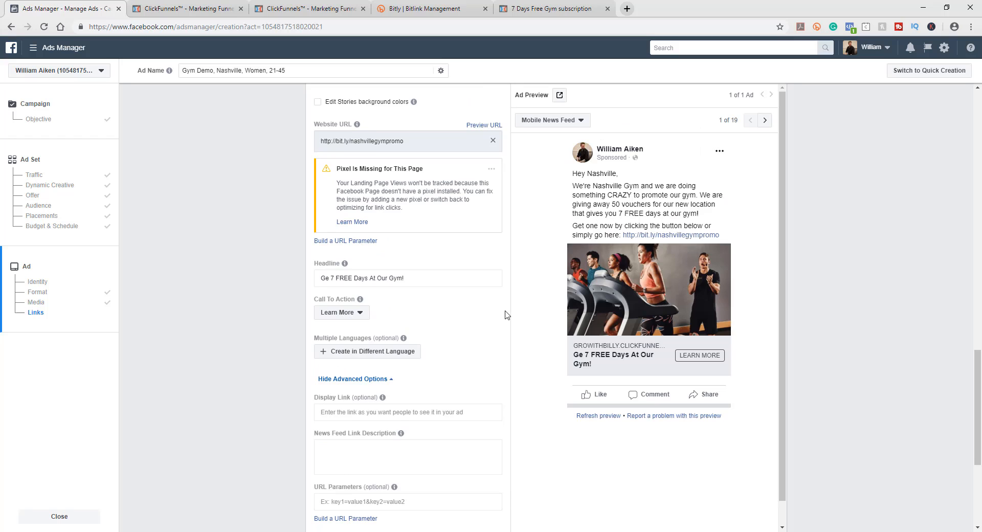
- Look through the ad's format, image, text, call to action and Facebook Pixel tracking settings, ending at the identity section
scroll(530, 355, "up", 8)
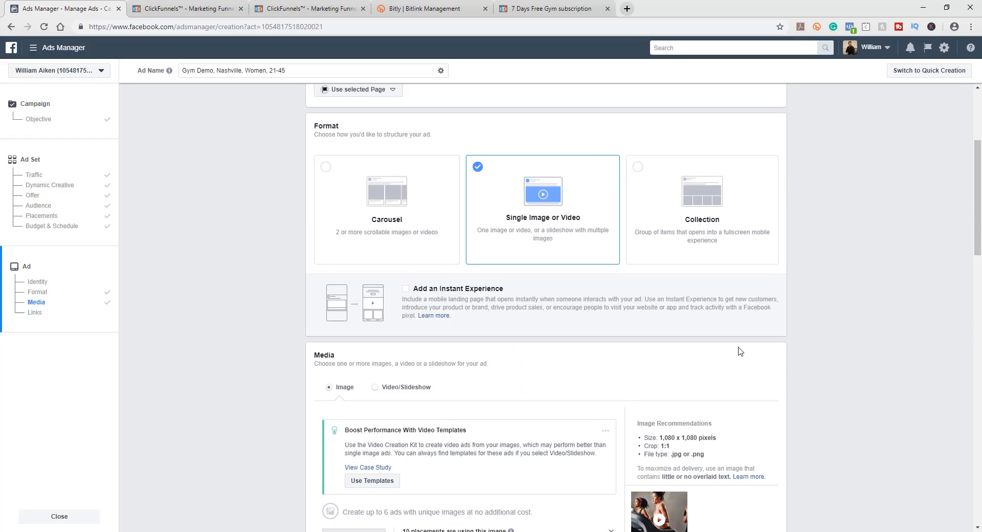
scroll(739, 351, "down", 5)
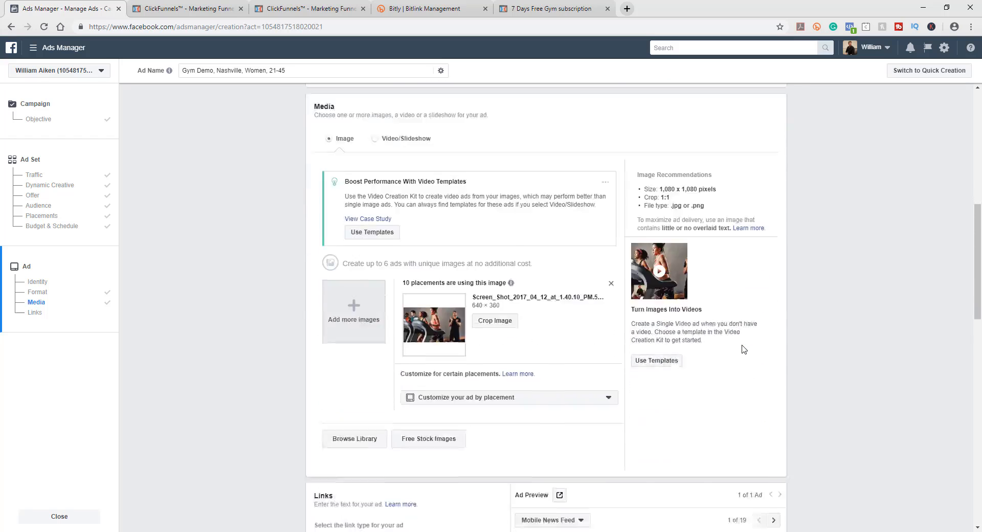
scroll(743, 348, "down", 3)
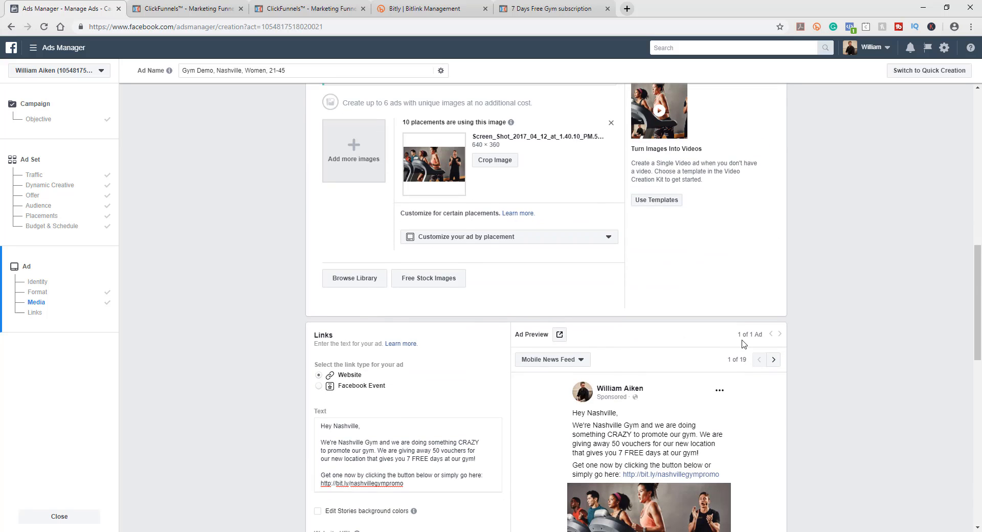
scroll(743, 343, "down", 6)
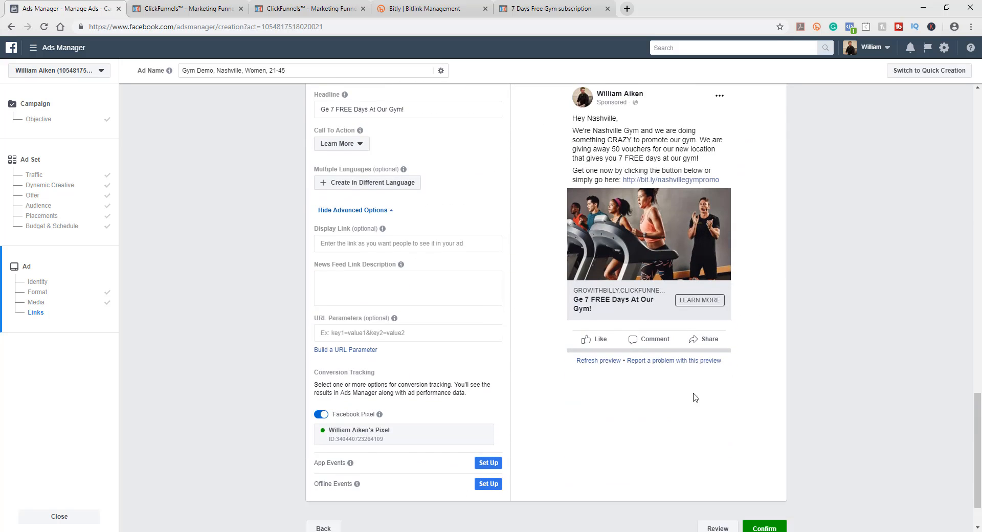
scroll(550, 415, "up", 7)
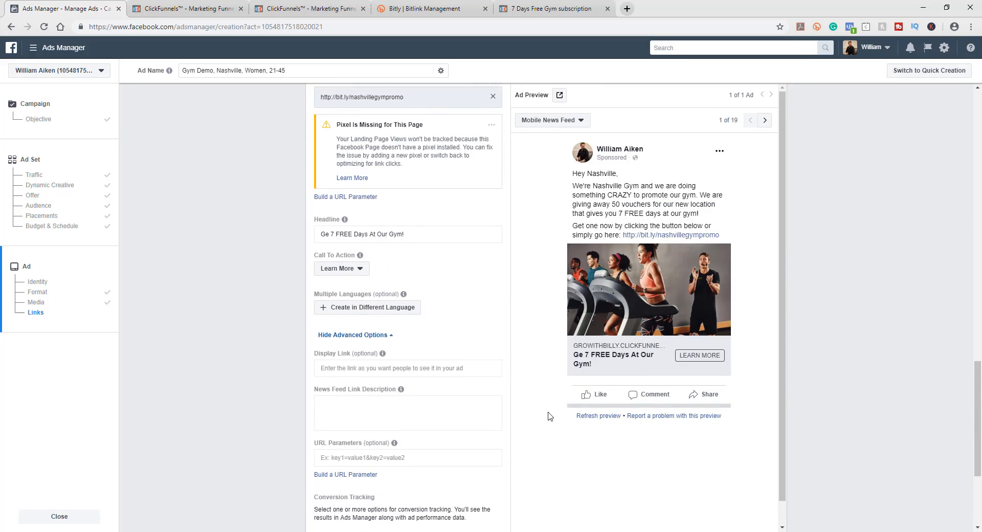
scroll(544, 406, "up", 4)
scroll(532, 390, "down", 3)
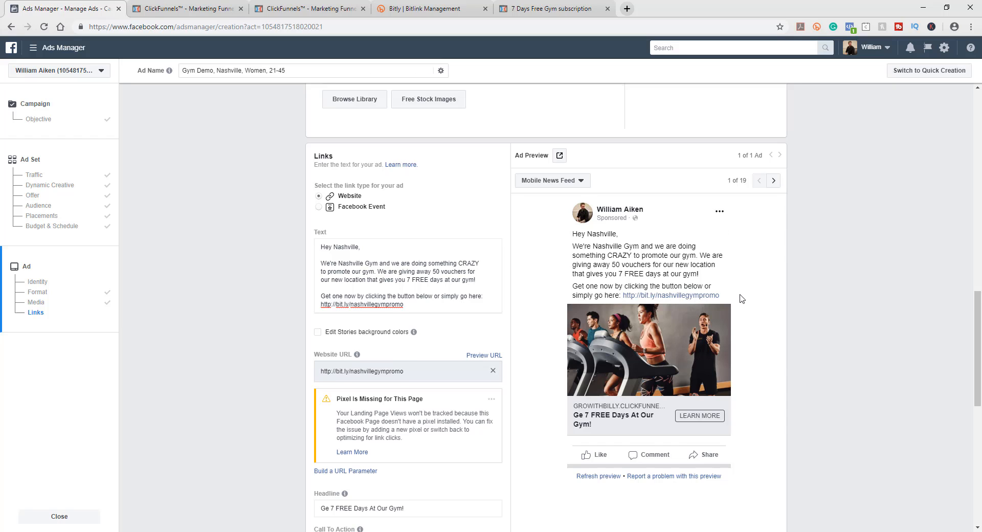
scroll(794, 367, "up", 3)
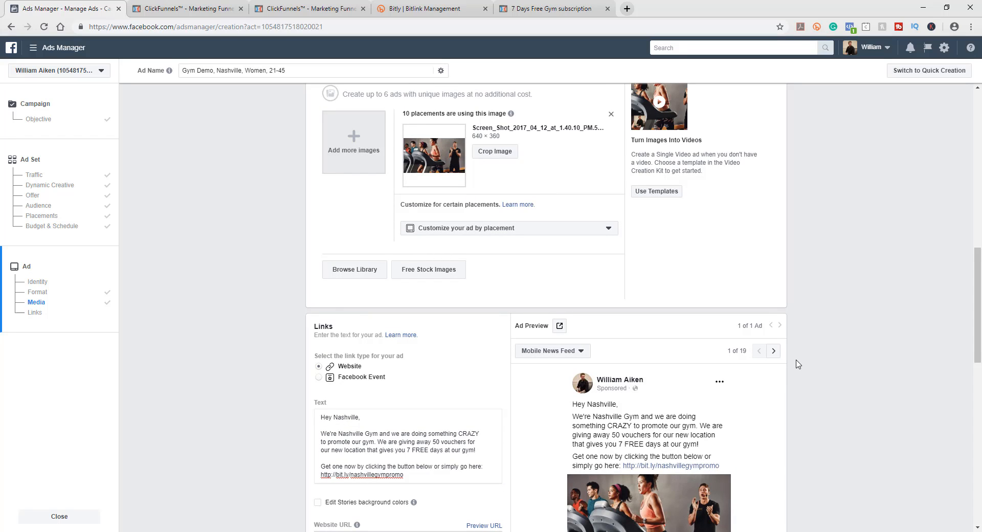
scroll(794, 357, "up", 8)
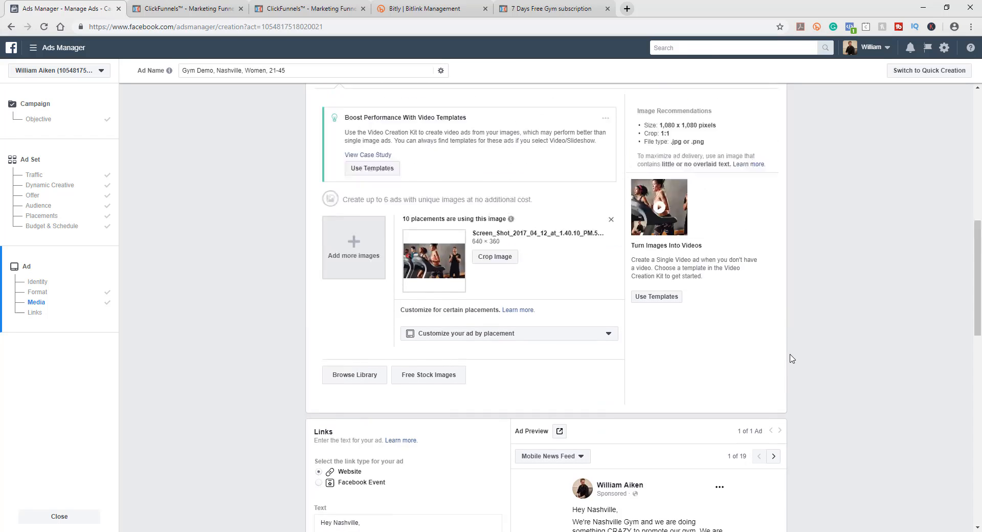
scroll(793, 358, "up", 2)
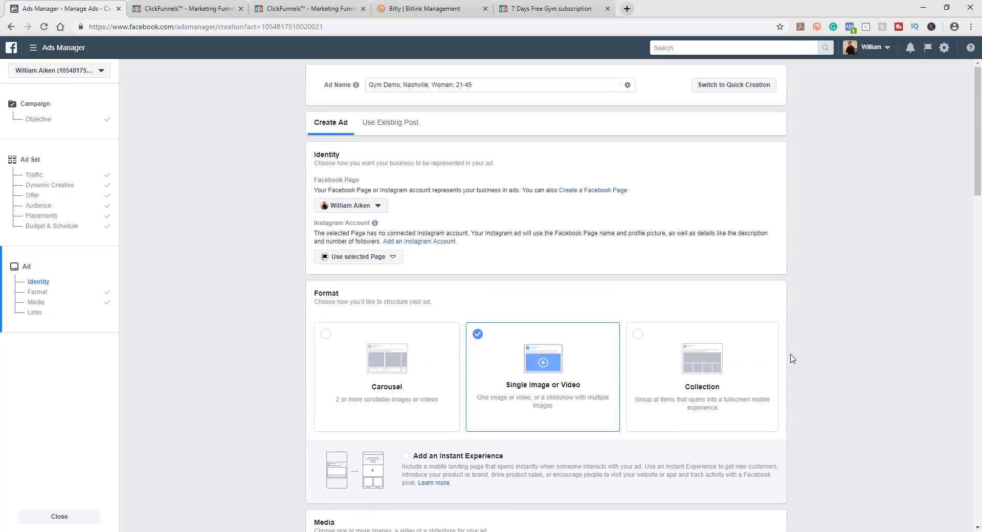